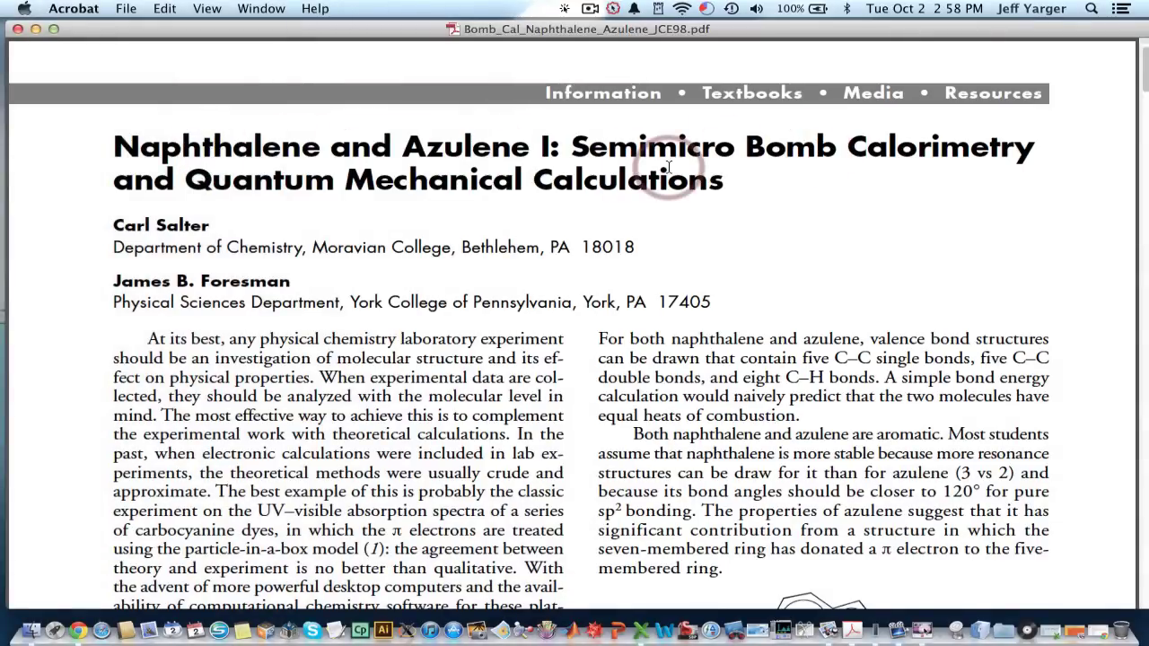
- Scroll the paper down past Background and Table 1 to Table 3's calculated energies
scroll(669, 167, "down", 3)
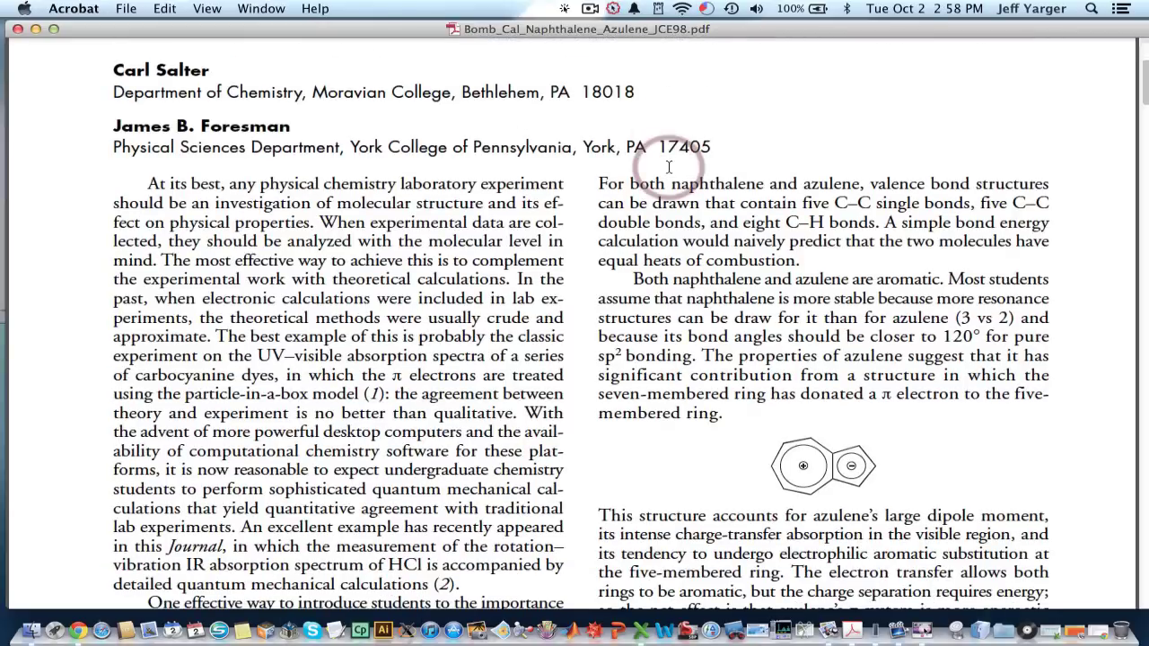
scroll(669, 167, "down", 7)
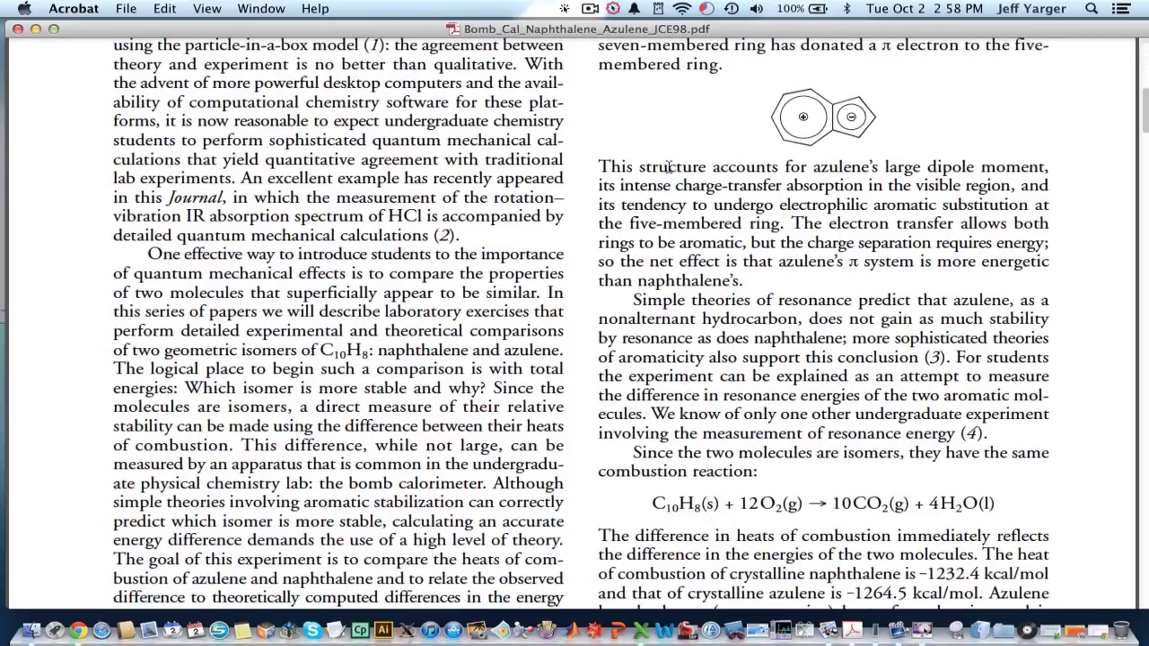
scroll(669, 167, "down", 5)
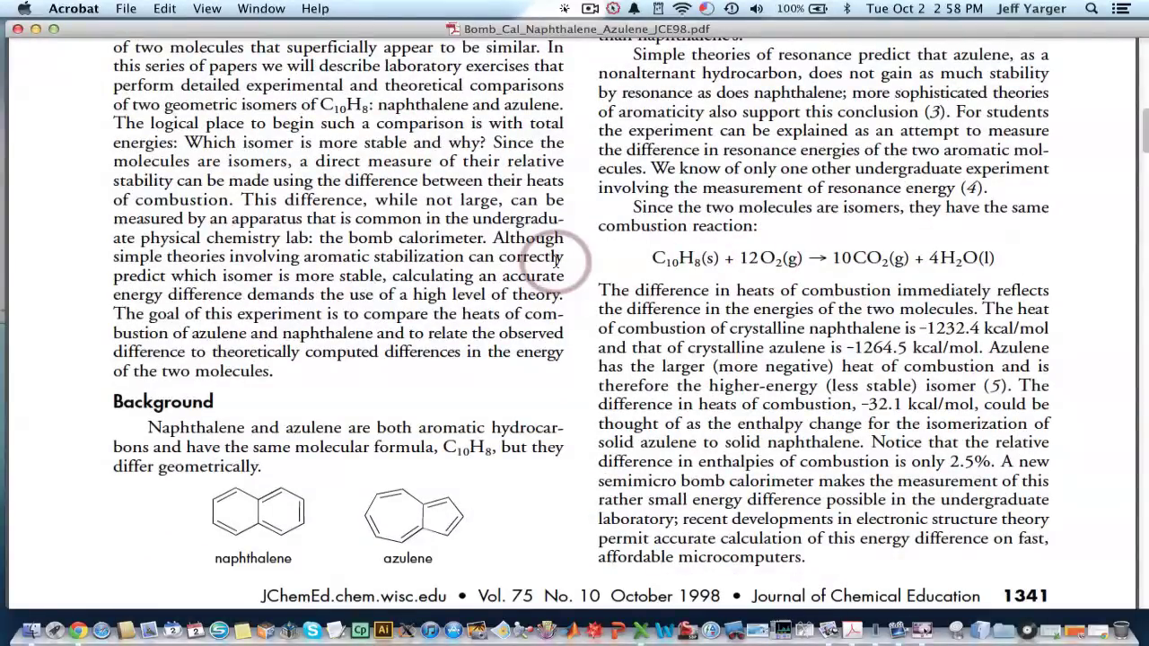
scroll(538, 251, "down", 3)
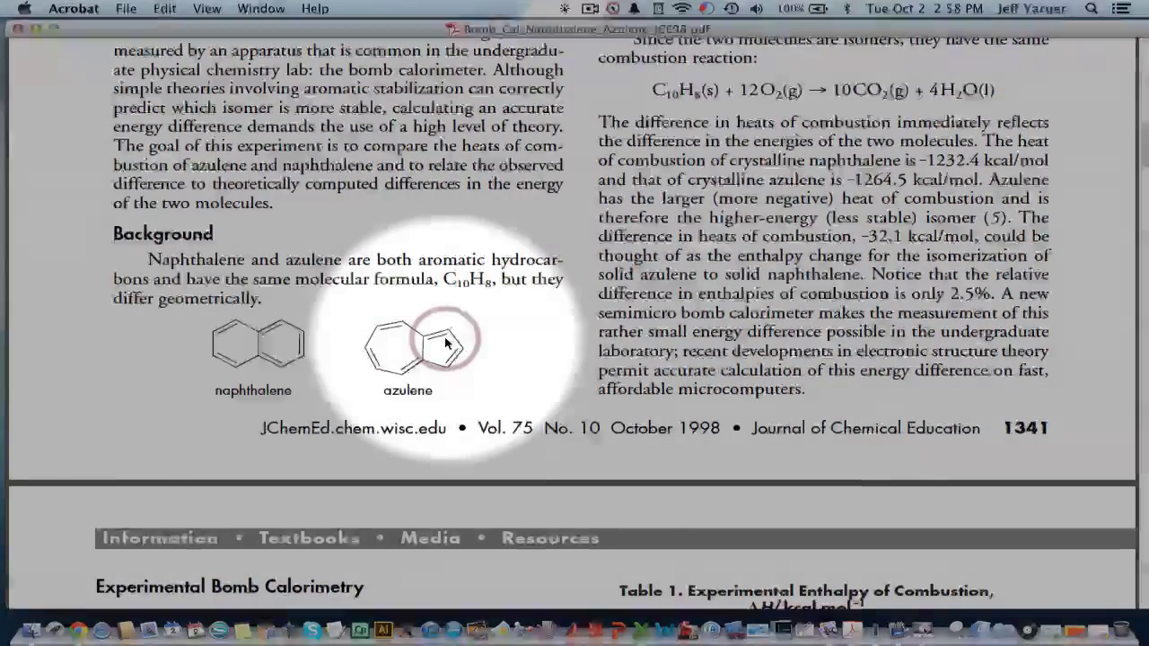
scroll(727, 340, "down", 6)
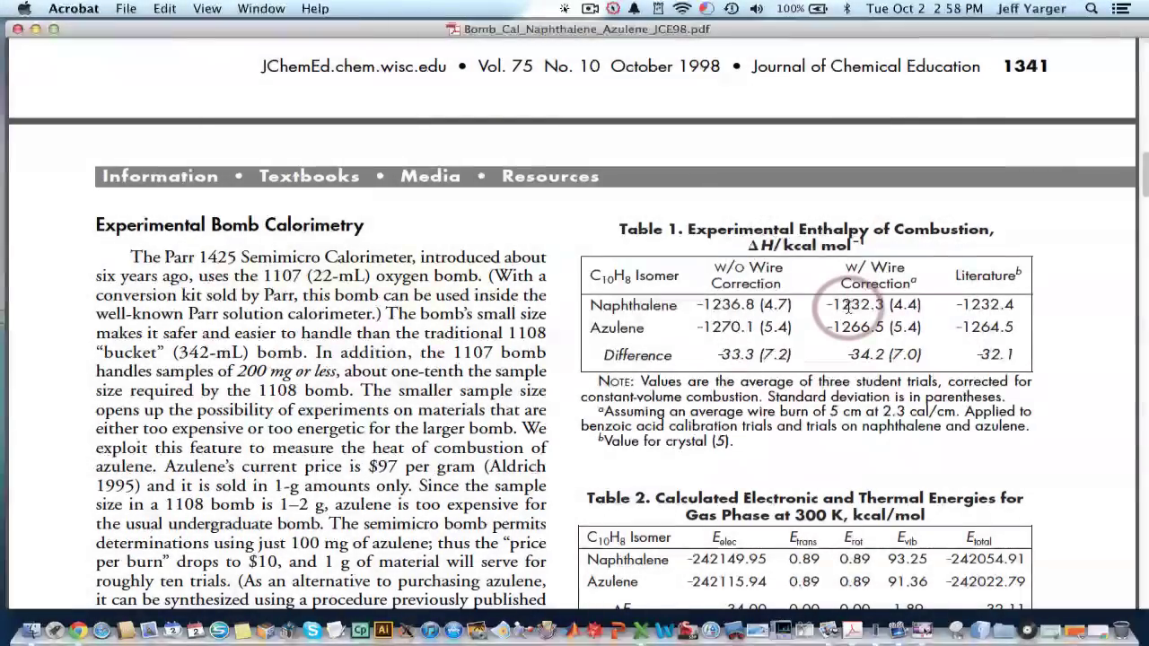
scroll(848, 307, "down", 20)
scroll(850, 313, "down", 5)
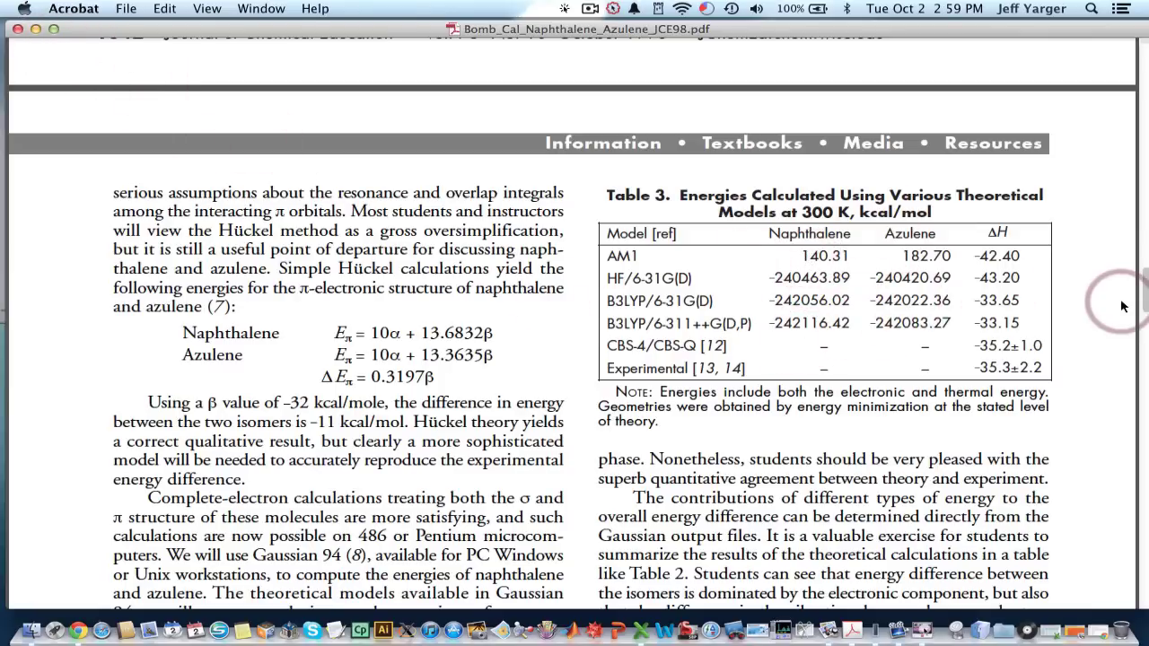
- Revisit pages 1 and 2 of the paper, then minimize the Acrobat window to the Dock
left_click_drag(1142, 289, 1133, 40)
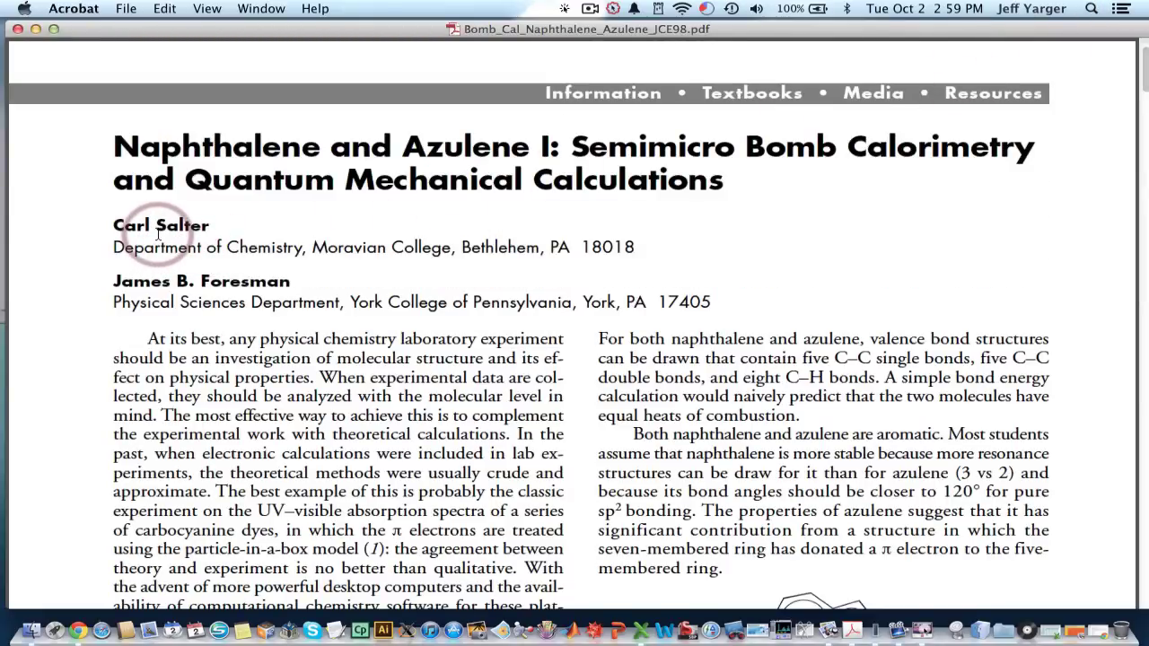
left_click_drag(1141, 68, 1143, 141)
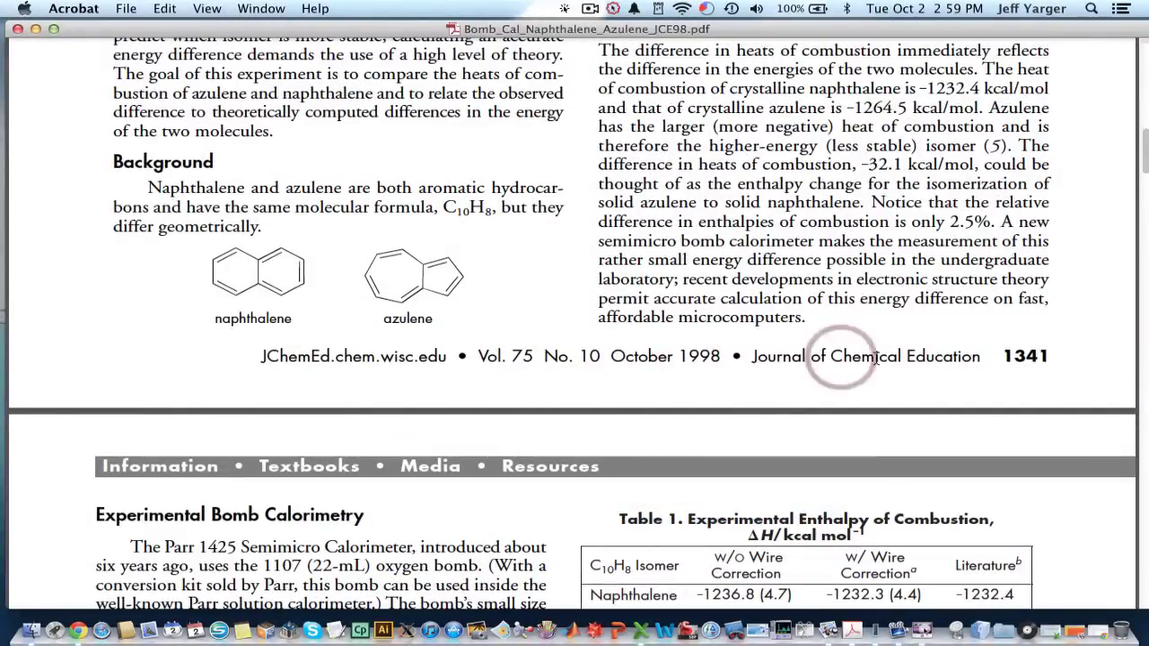
left_click_drag(1140, 154, 1143, 280)
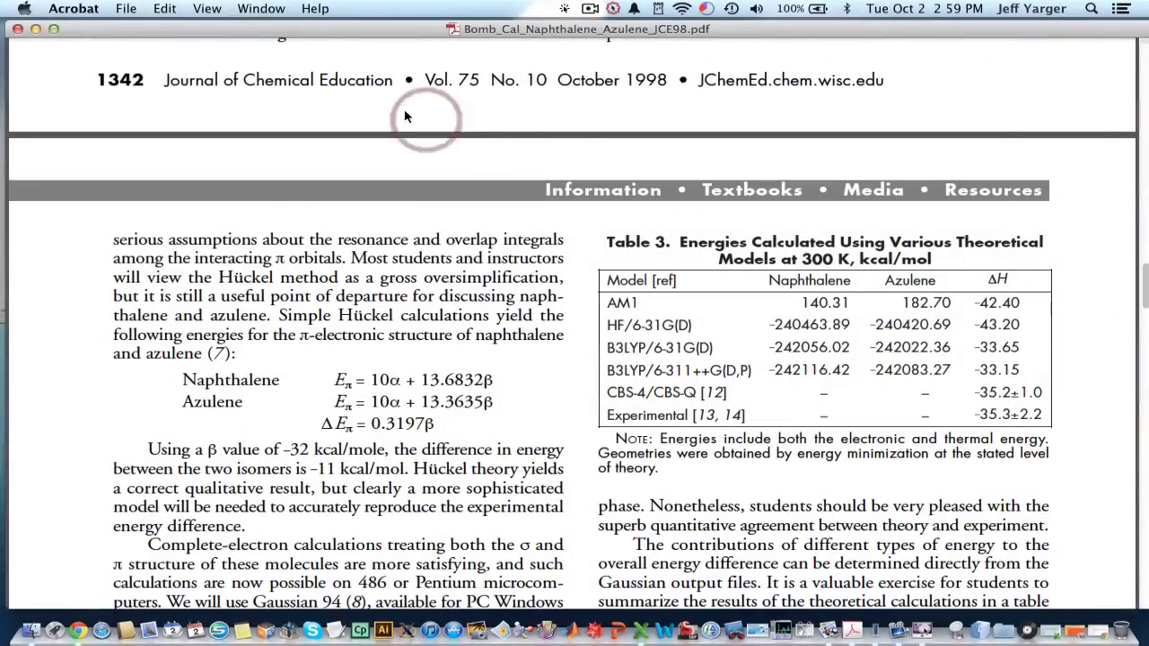
left_click(36, 28)
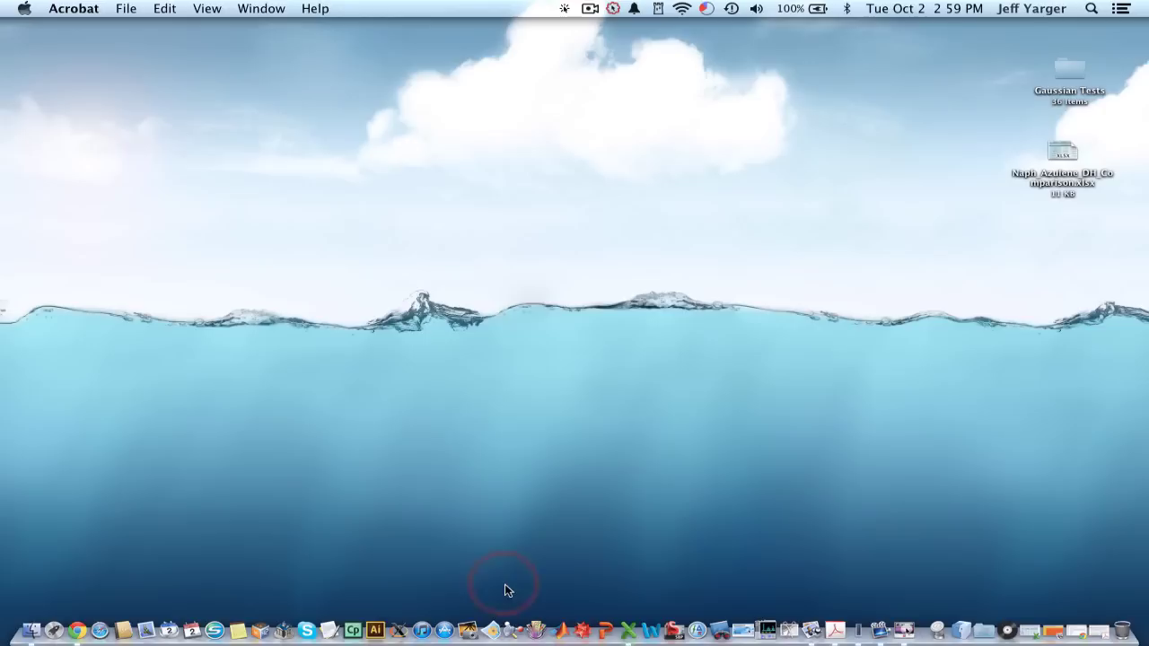
- Launch GaussView, dismiss its splash and tips, and reposition the empty molecule window
left_click(512, 633)
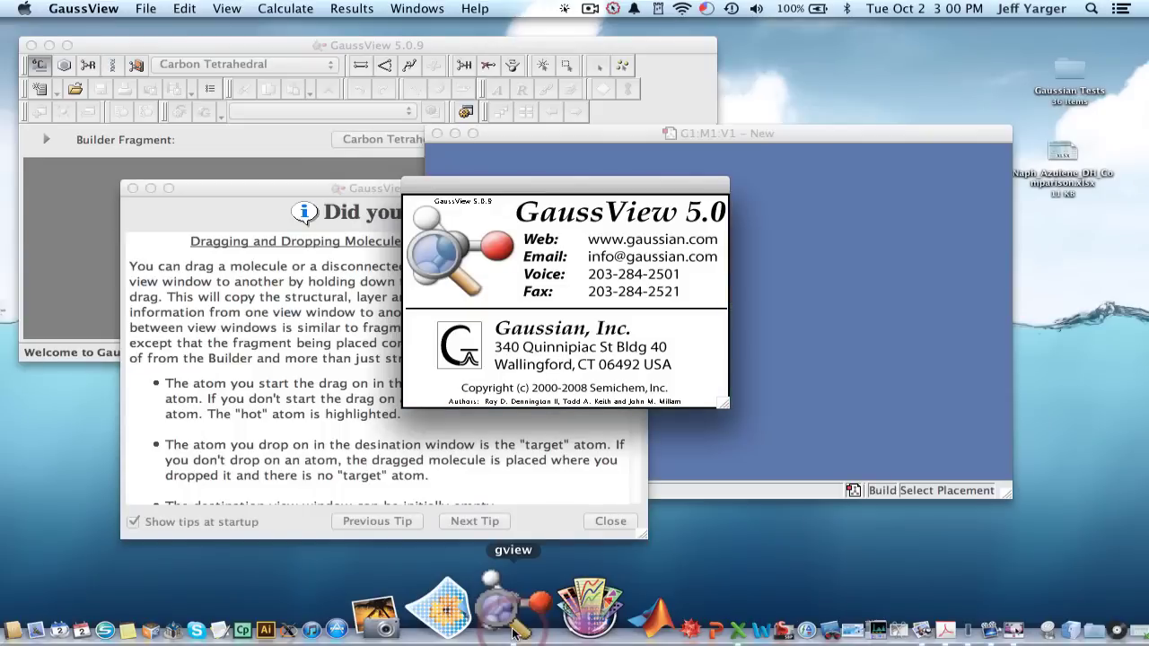
left_click(539, 518)
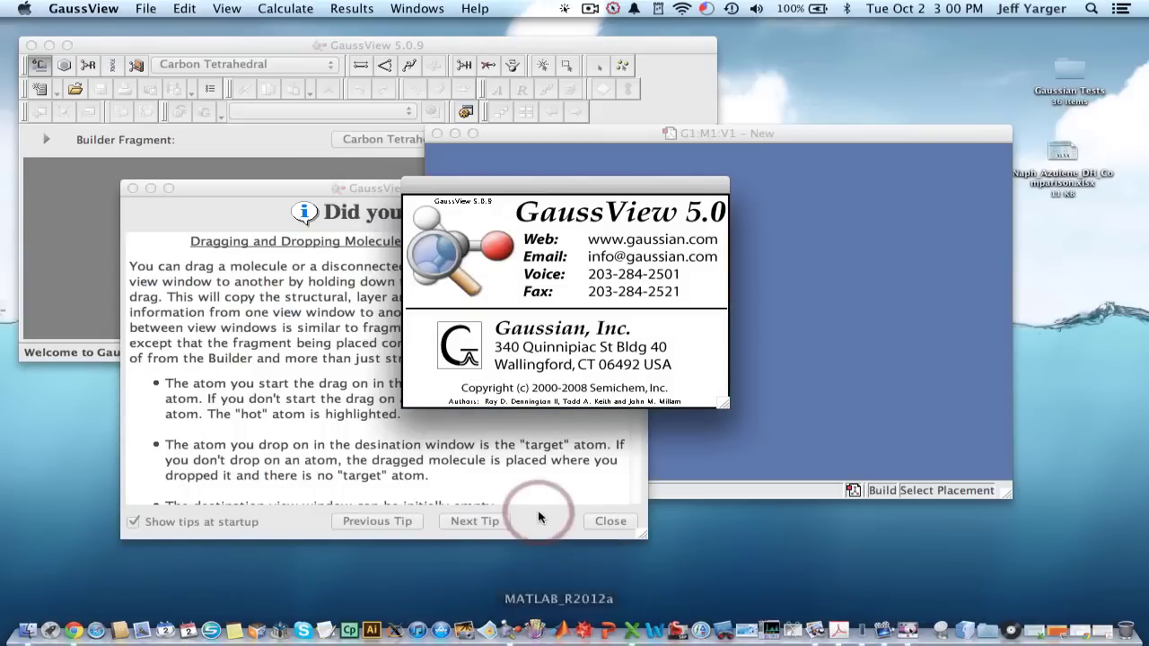
left_click(669, 292)
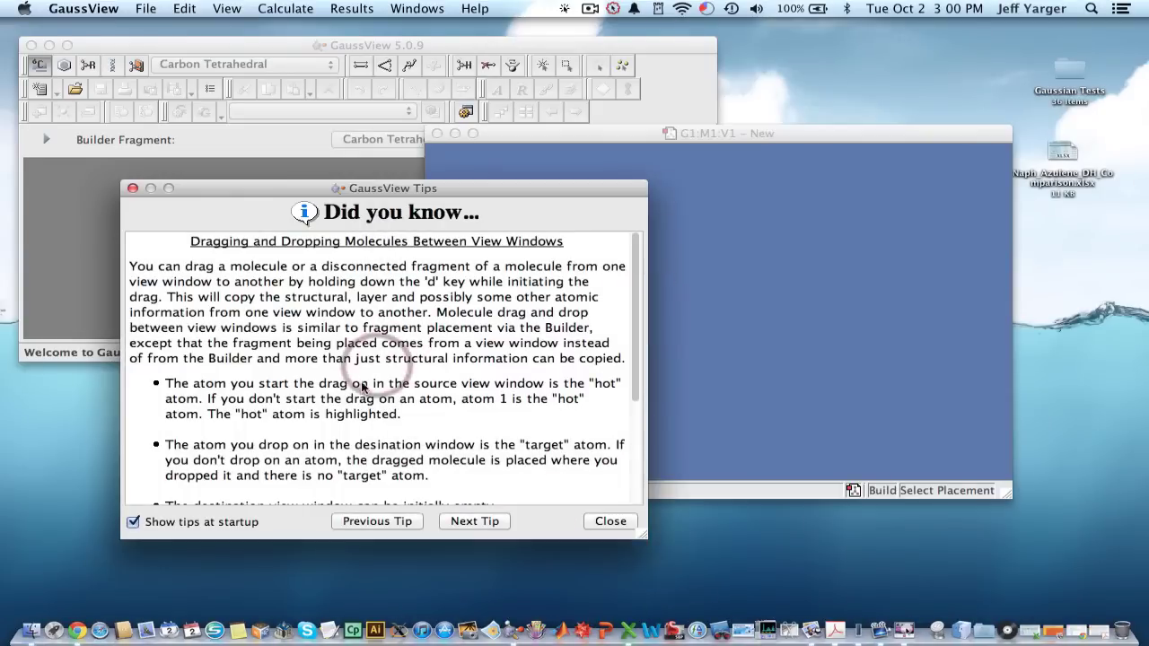
left_click(595, 522)
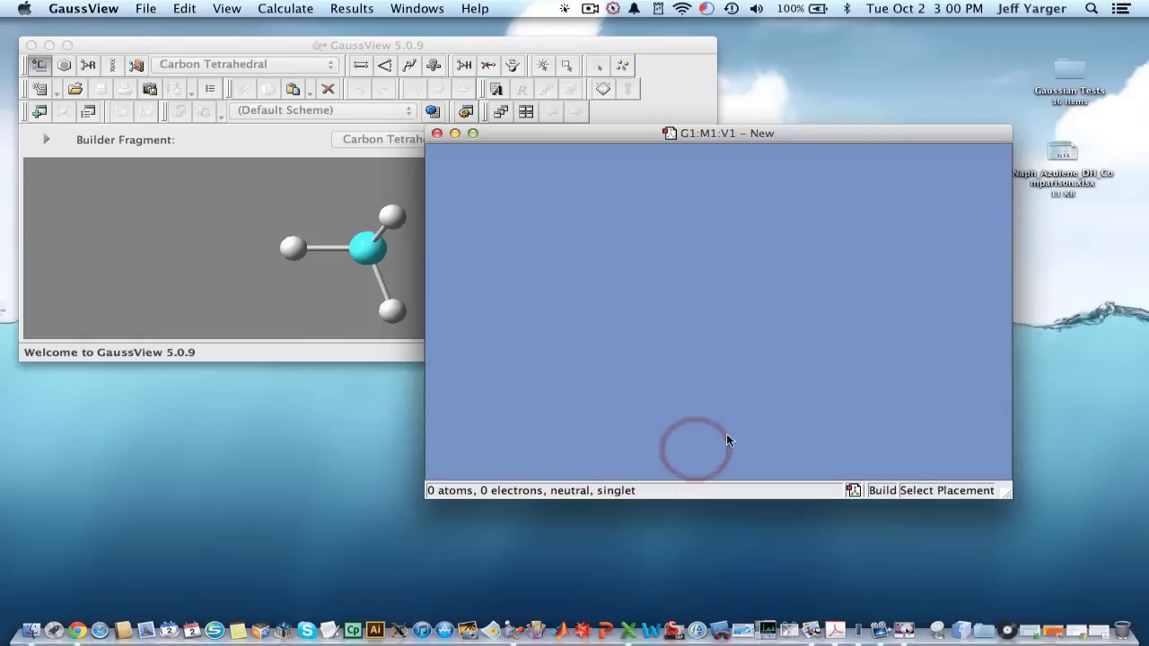
left_click_drag(584, 136, 569, 156)
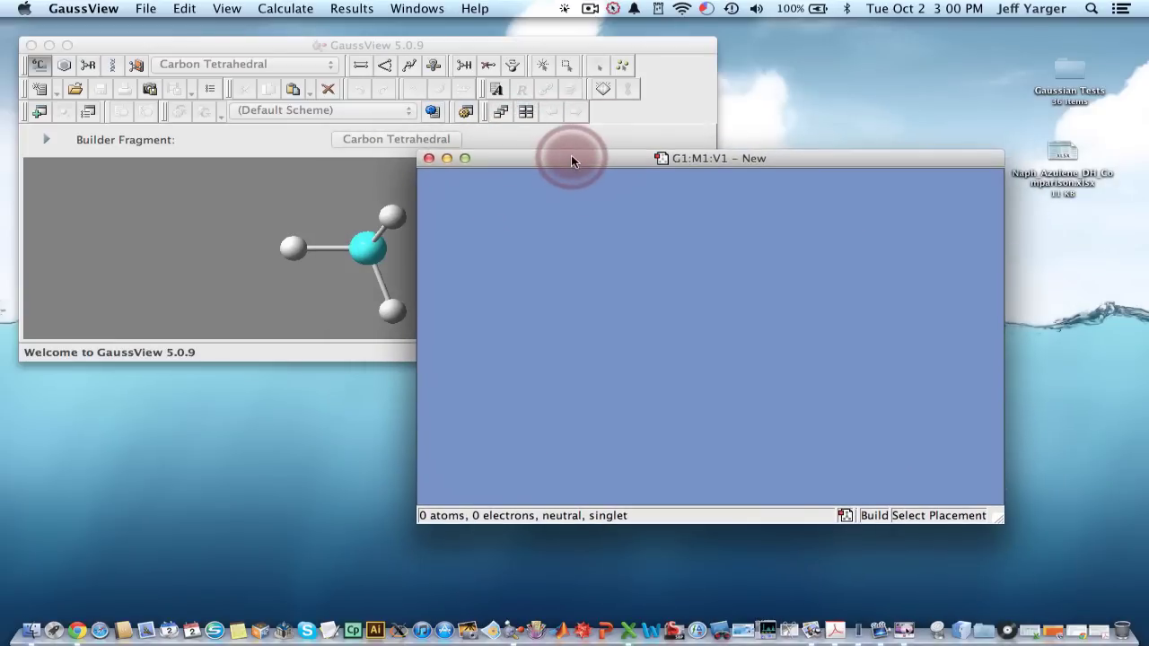
left_click(204, 43)
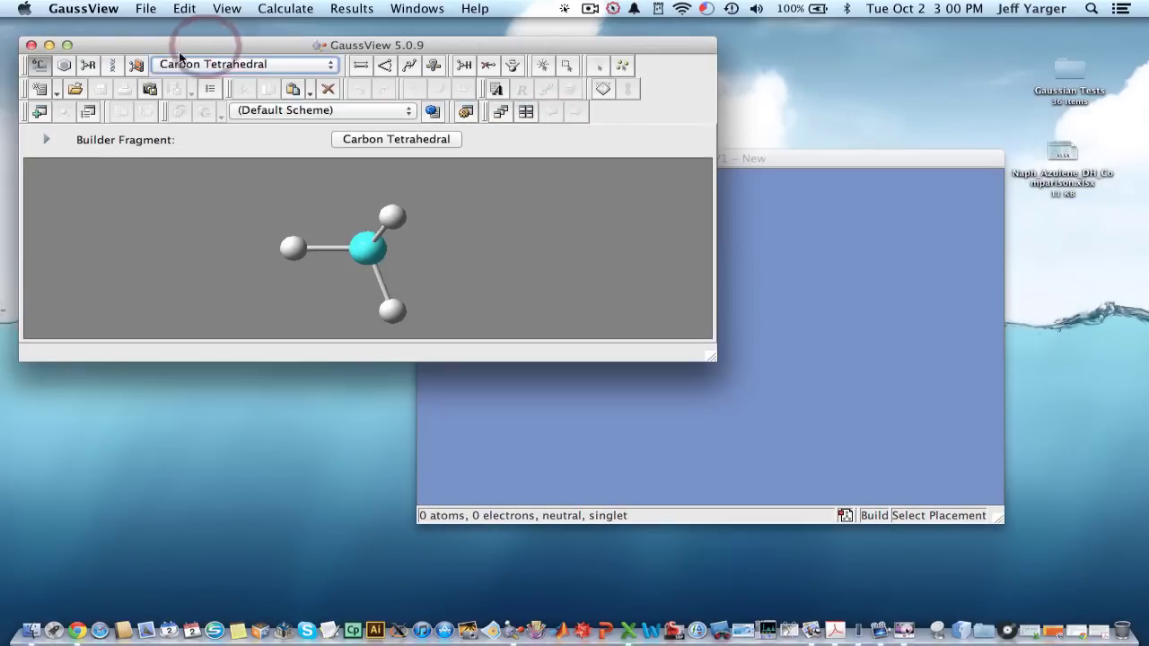
- Browse the element, ring, amino acid and custom fragments, settling on a benzene ring
left_click(44, 65)
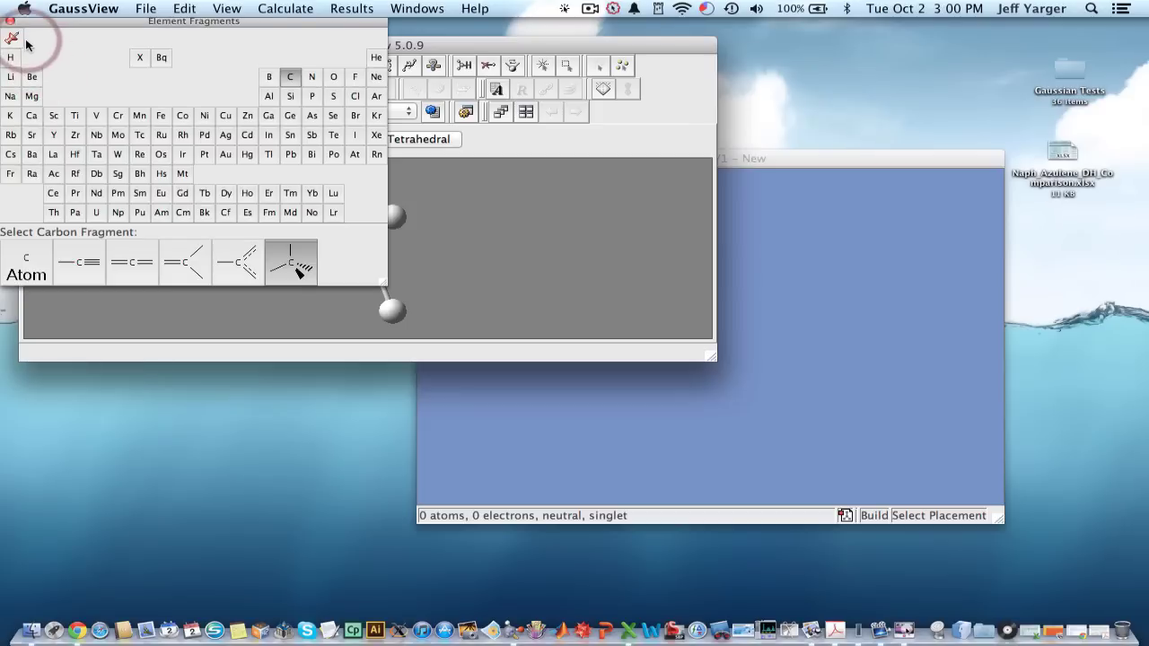
left_click(10, 21)
left_click(63, 65)
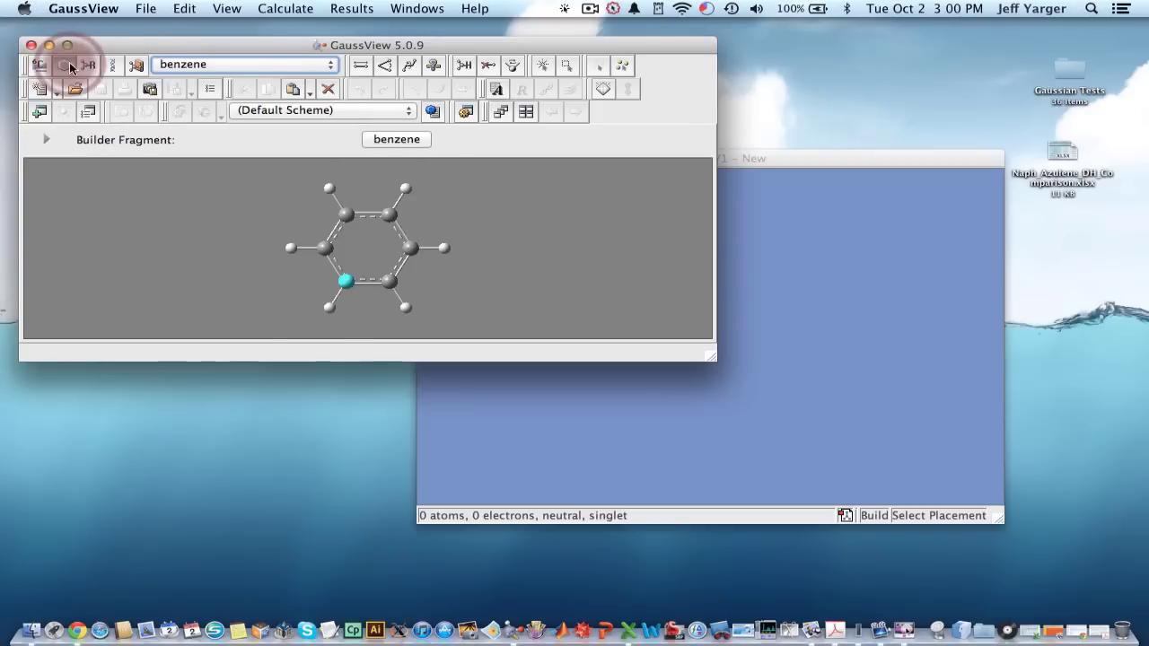
left_click(69, 65)
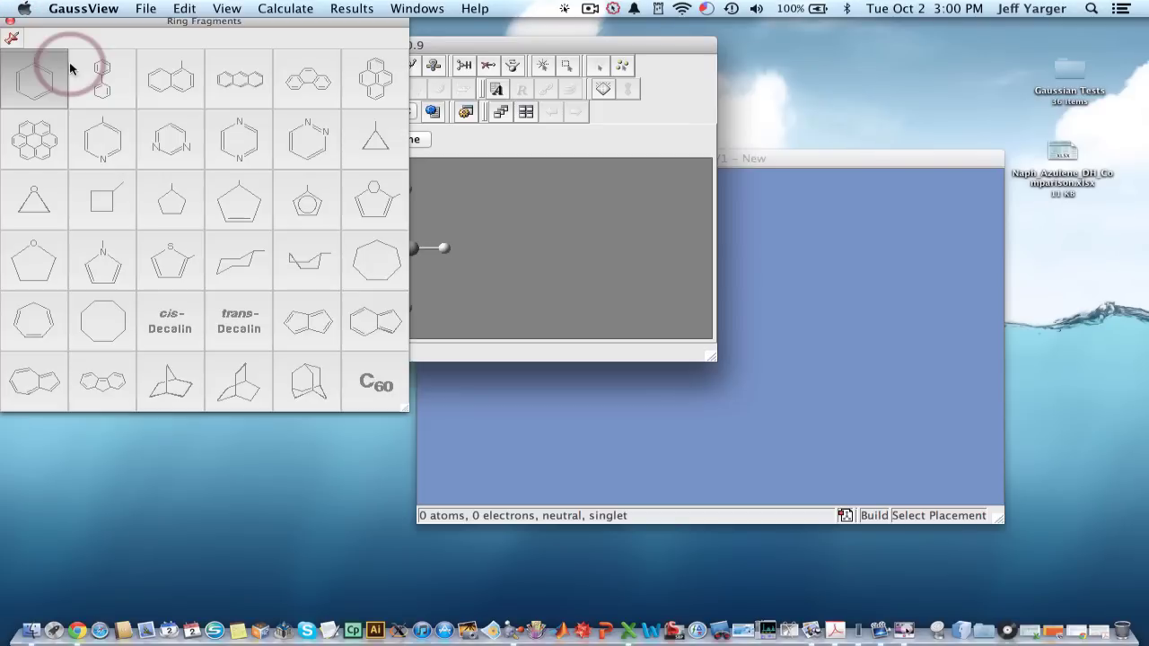
left_click(11, 23)
left_click(114, 65)
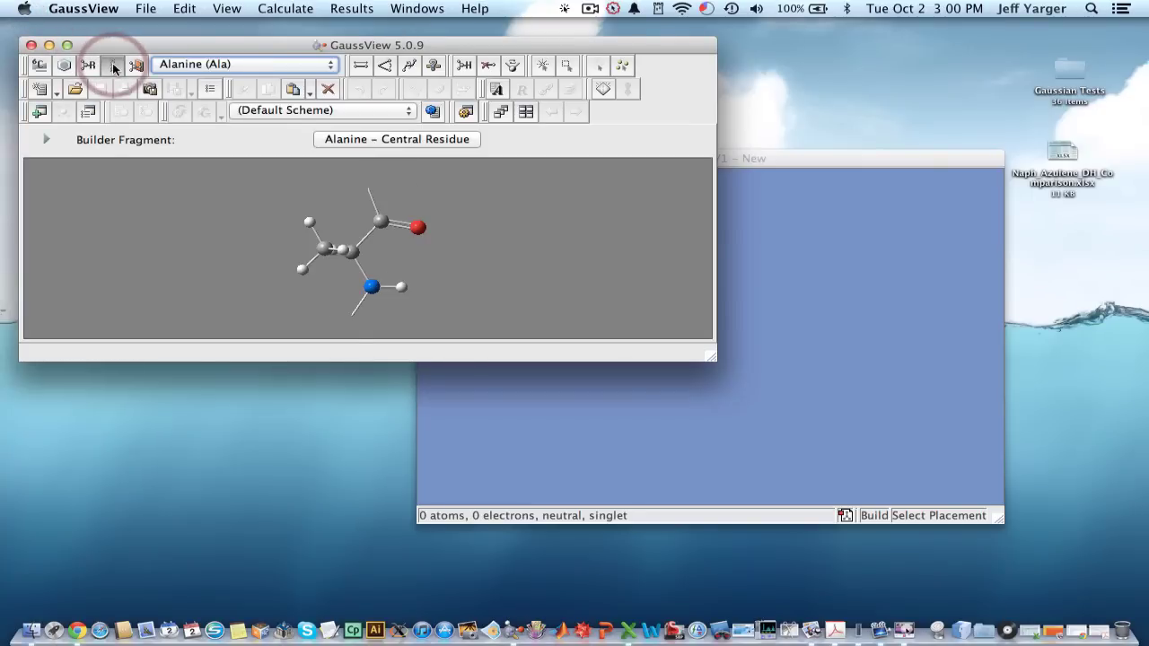
left_click(135, 66)
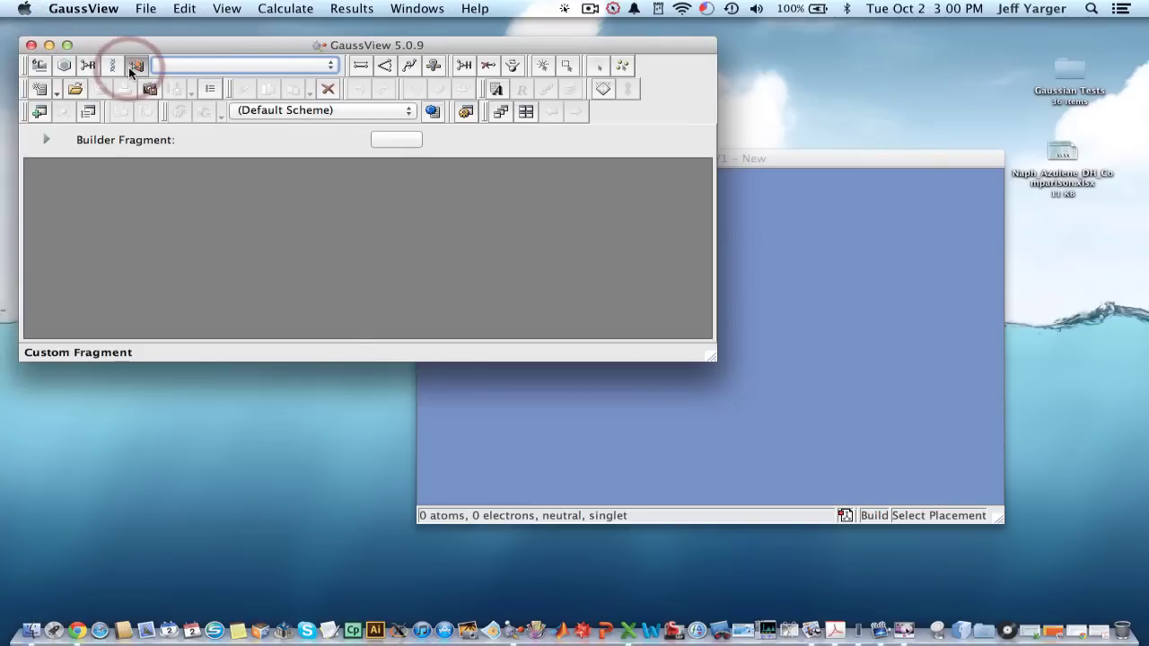
left_click(65, 66)
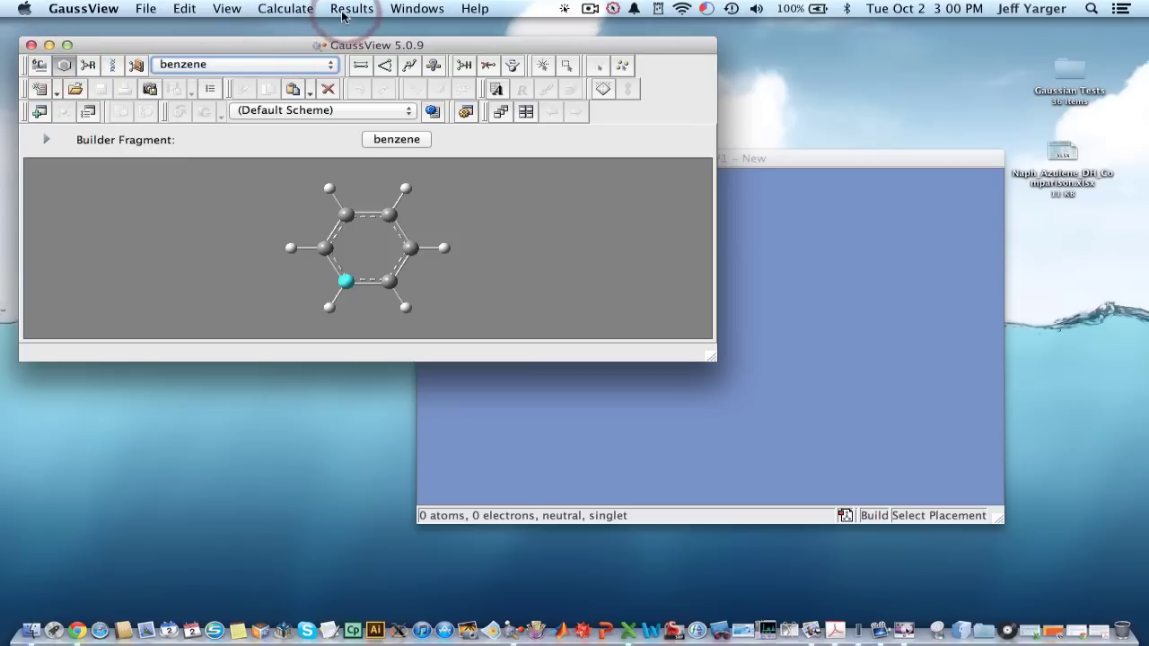
- Refocus the builder window and bring up the Ring Fragments palette
left_click(241, 15)
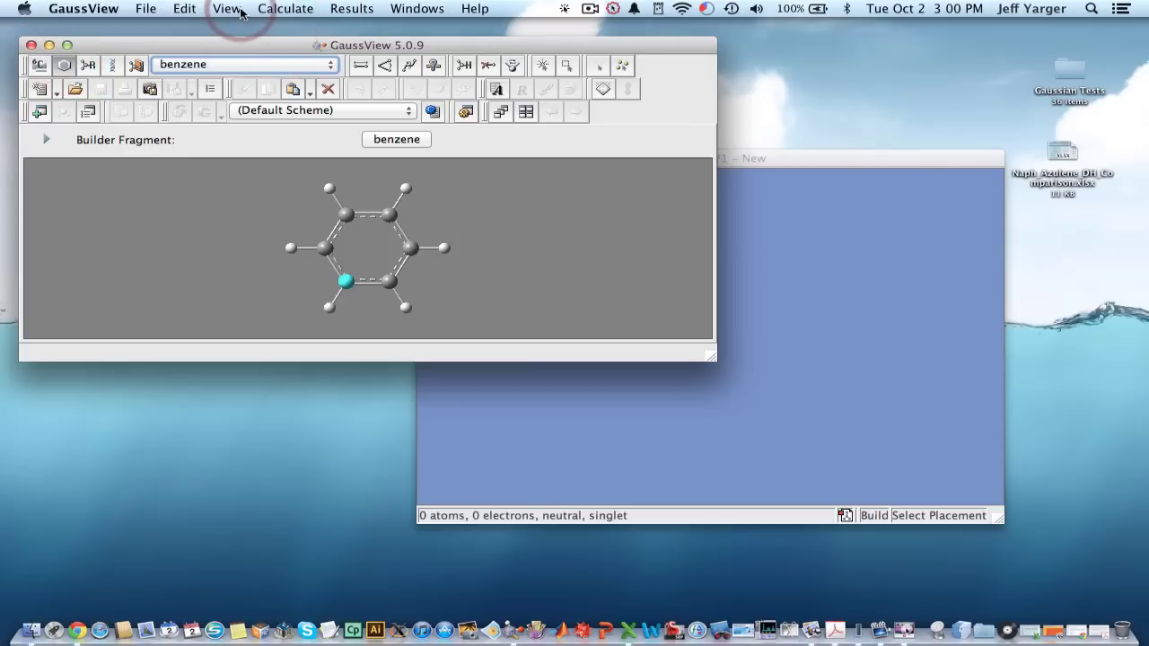
left_click(305, 10)
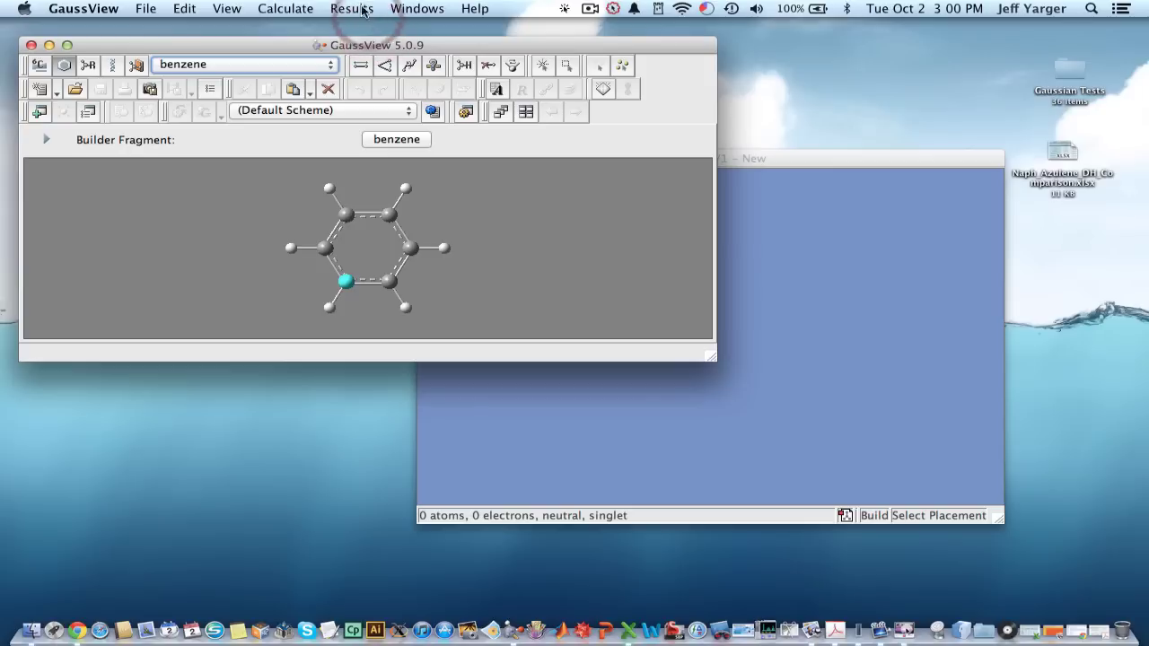
left_click(428, 230)
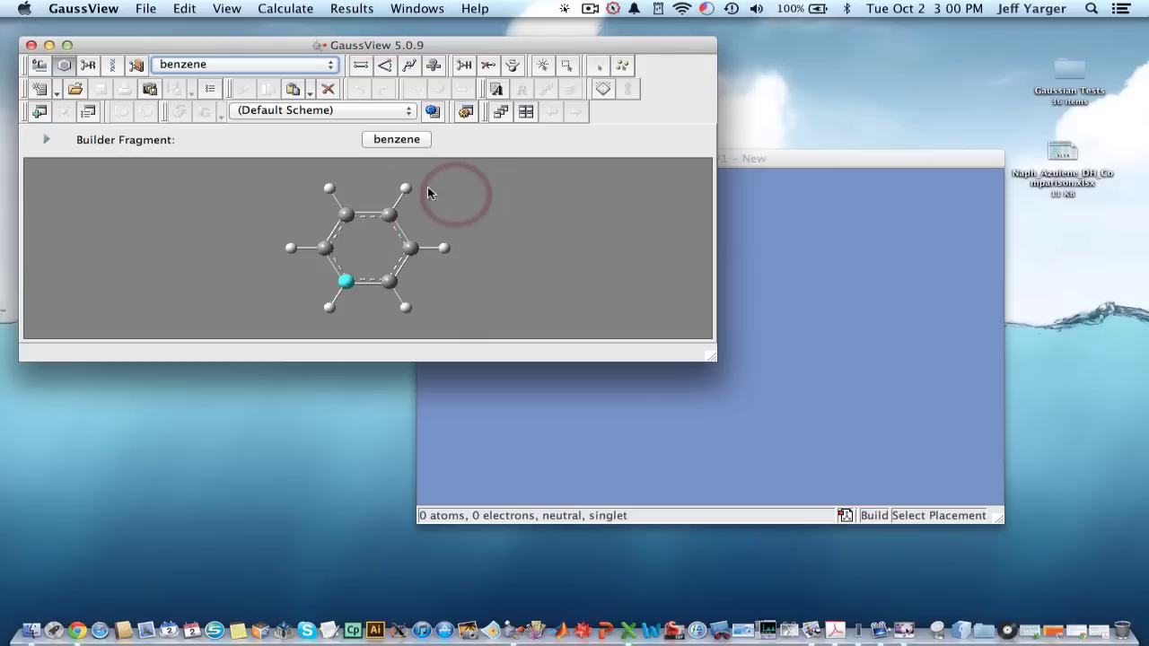
left_click(397, 139)
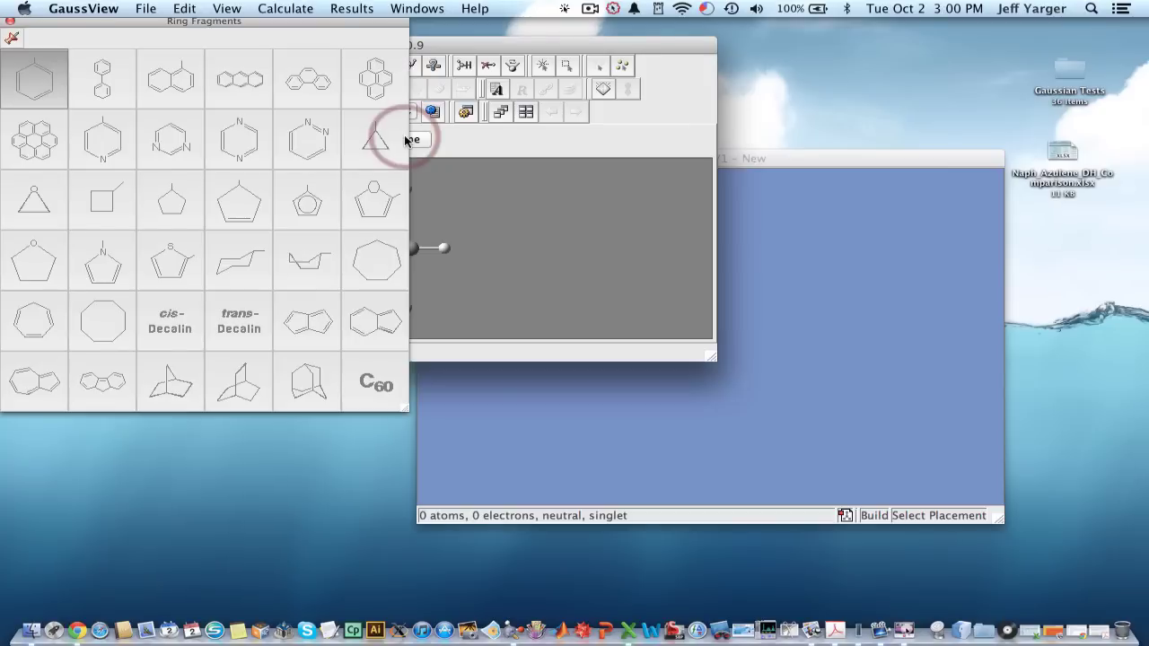
- Place a centred 18-atom naphthalene molecule in the window and reveal the Calculate menu
left_click(170, 95)
left_click(752, 356)
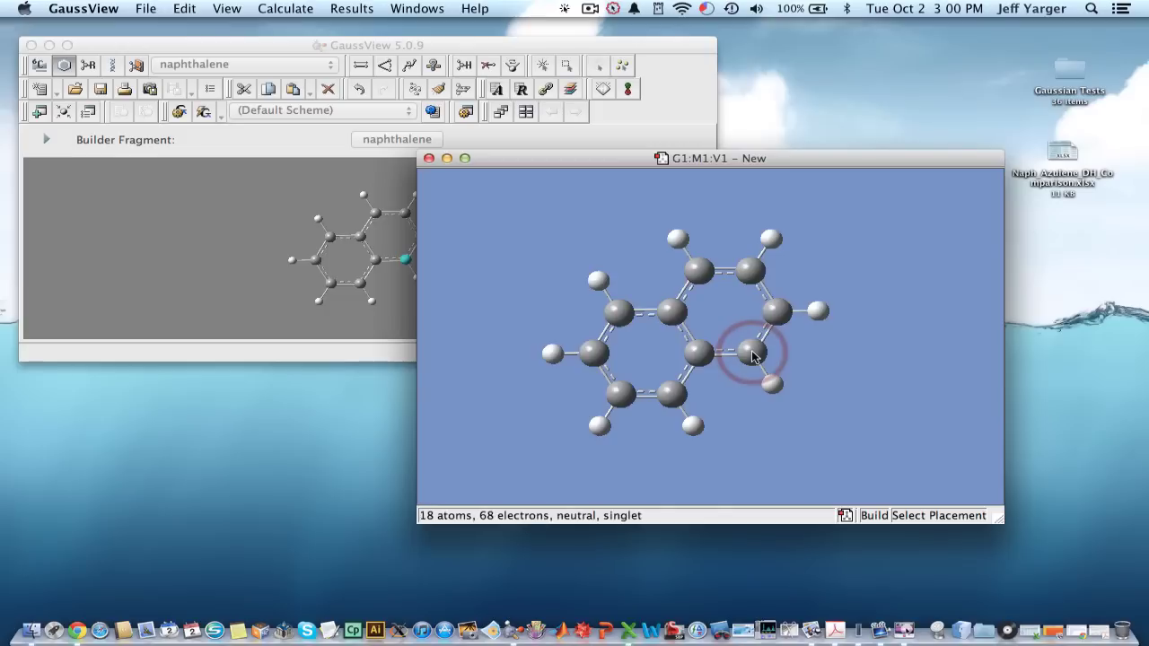
left_click(66, 112)
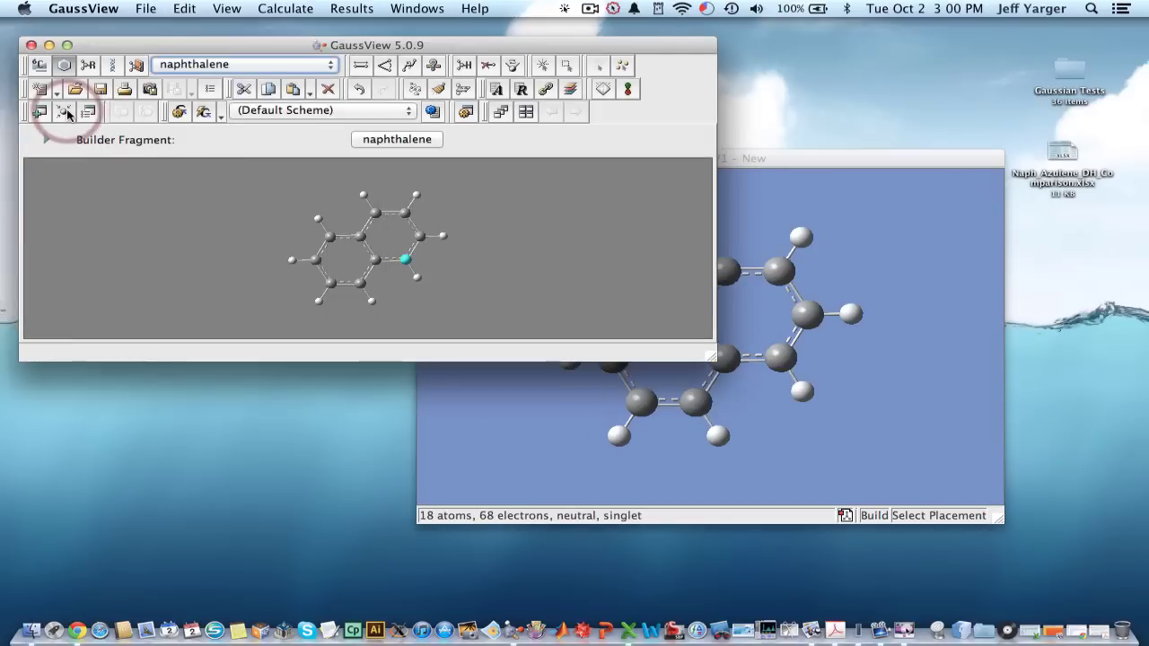
left_click(823, 164)
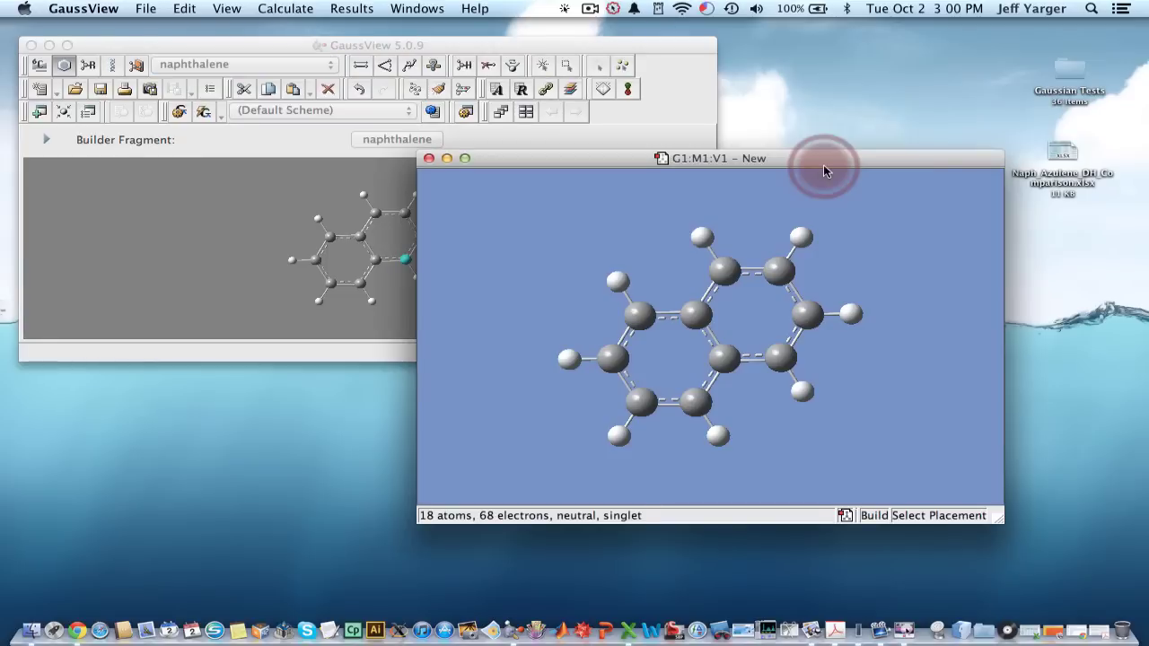
left_click_drag(823, 164, 789, 158)
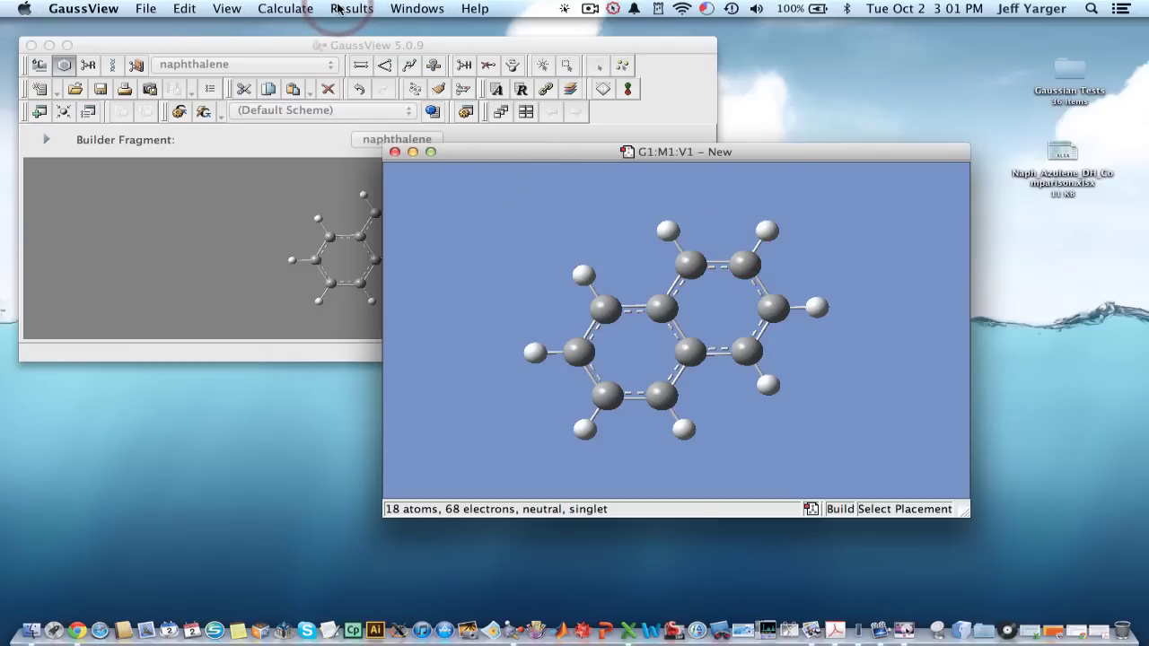
left_click(295, 9)
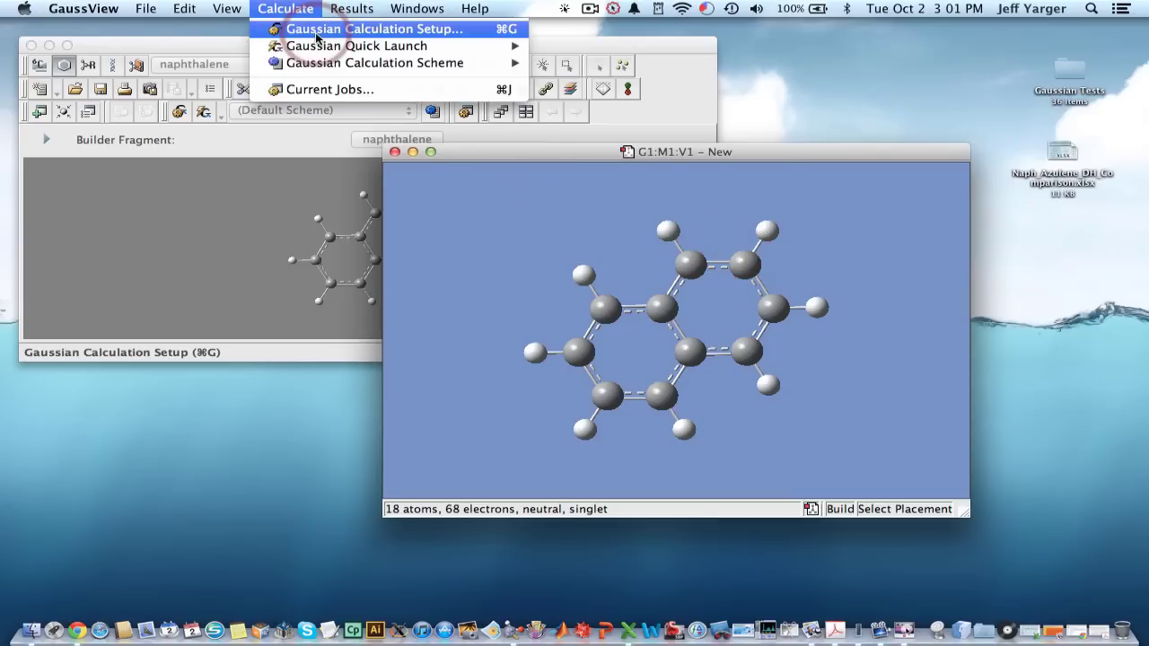
- Open Gaussian Calculation Setup and set the Job Type to Frequency
left_click(315, 34)
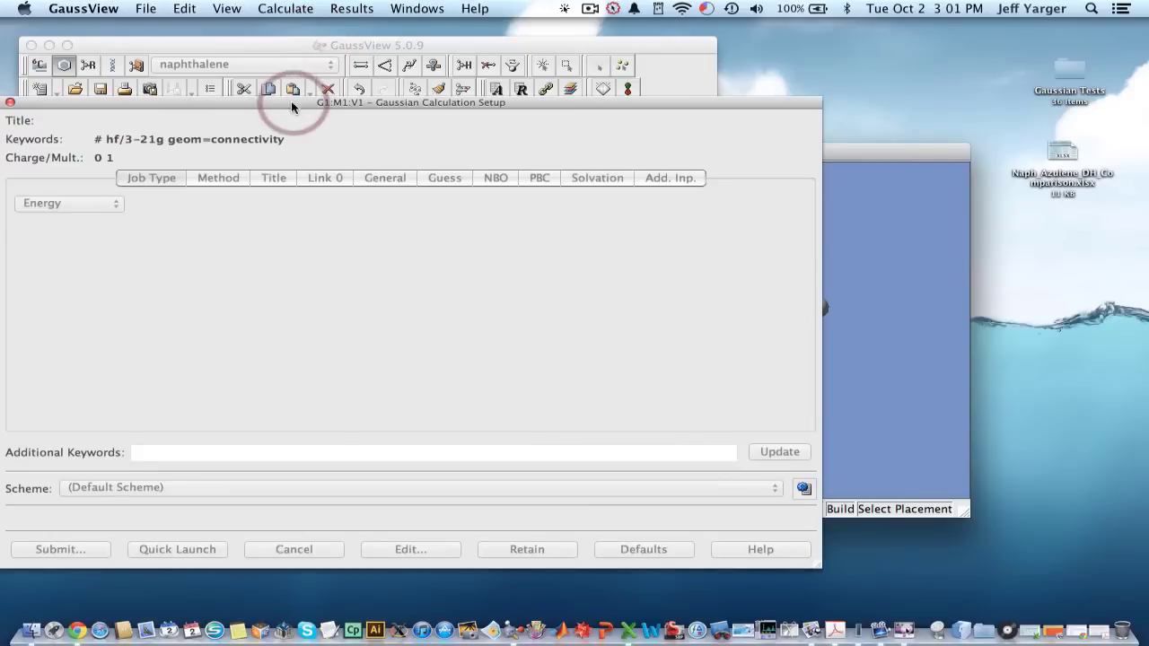
left_click_drag(291, 106, 512, 61)
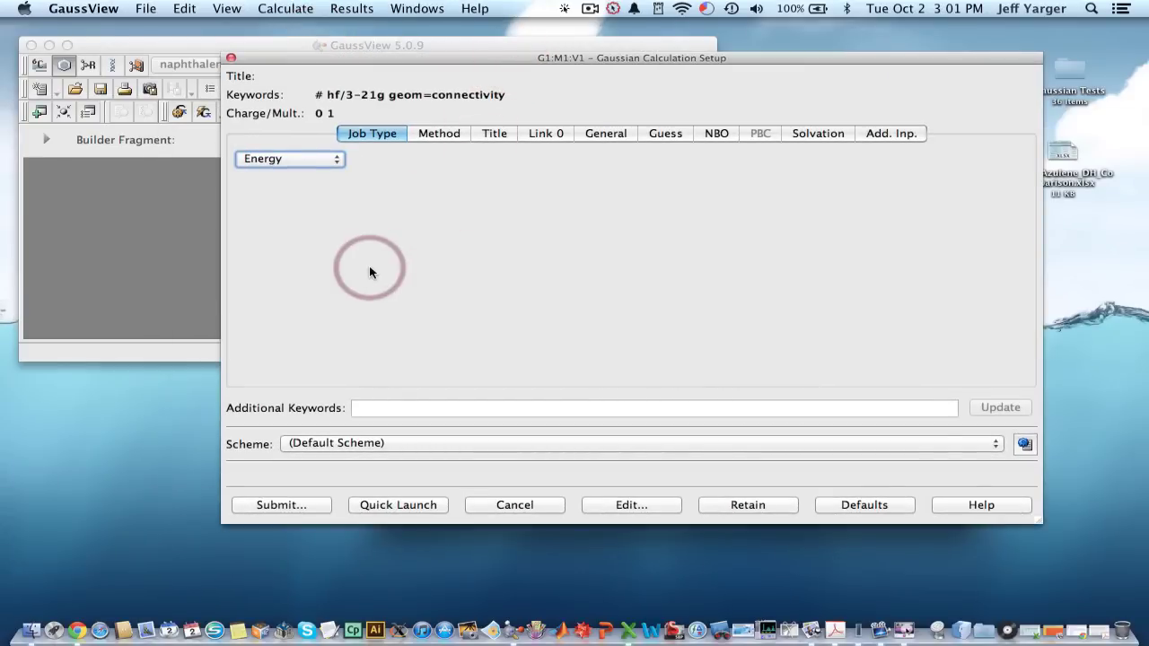
left_click(317, 162)
left_click(287, 207)
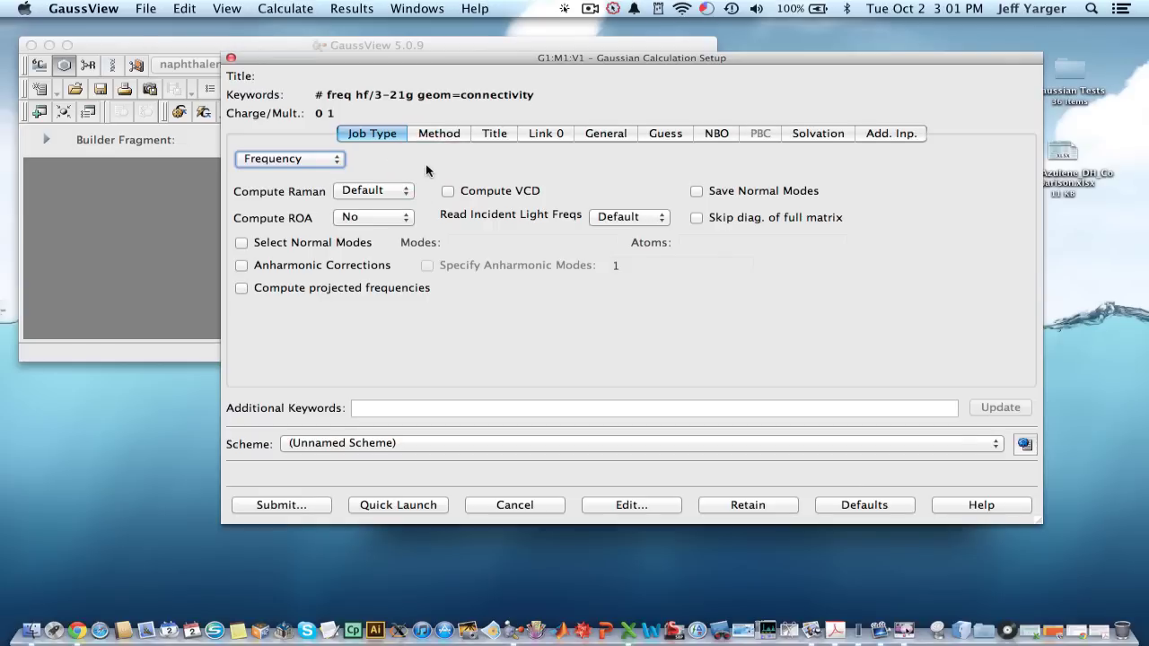
- Change the method to Semi-empirical AM1 instead of PM6
left_click(449, 168)
left_click(429, 139)
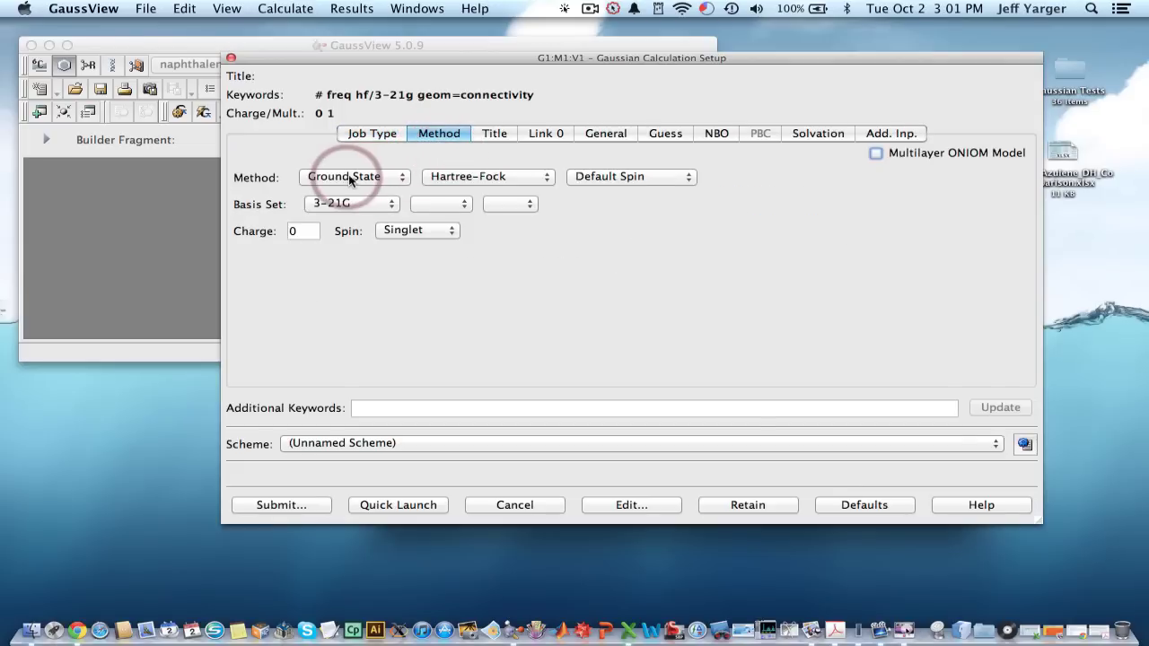
left_click(476, 176)
left_click(489, 211)
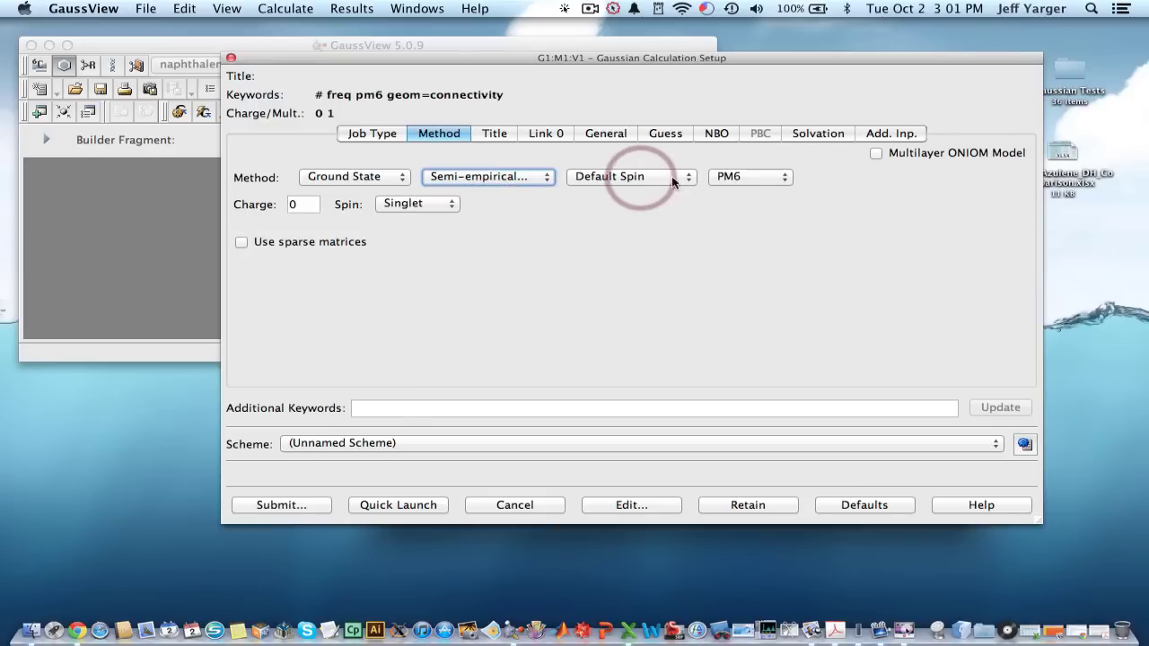
left_click(758, 176)
left_click(746, 225)
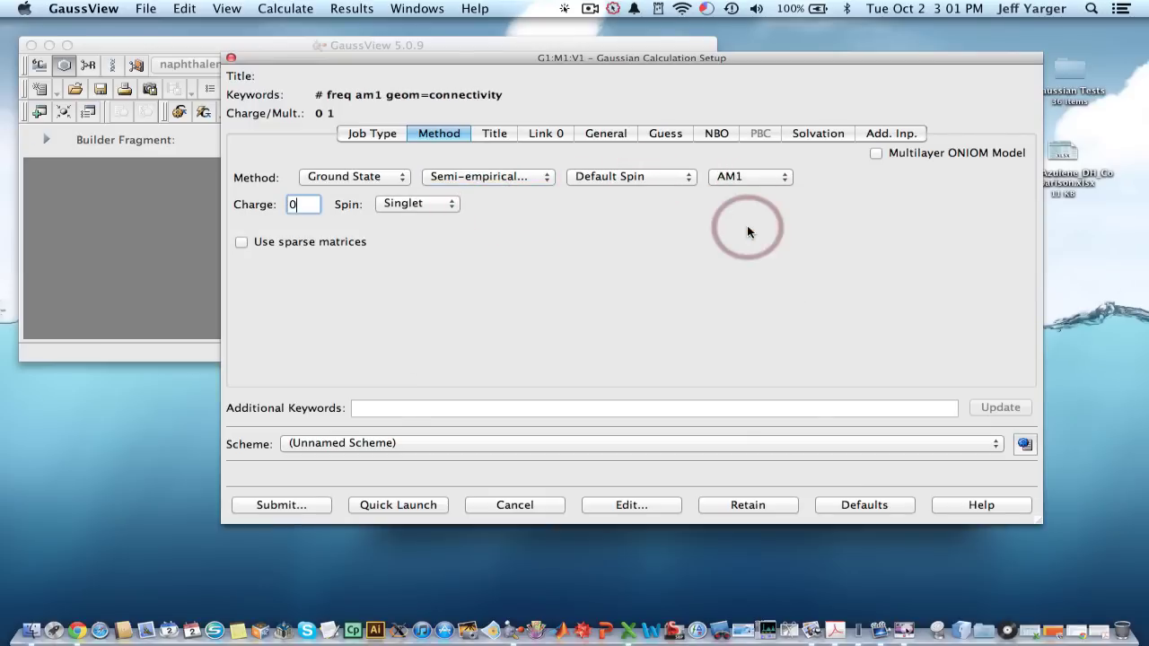
- Set Compute Raman and Read Incident Light Freqs both to No
left_click(375, 133)
left_click(388, 190)
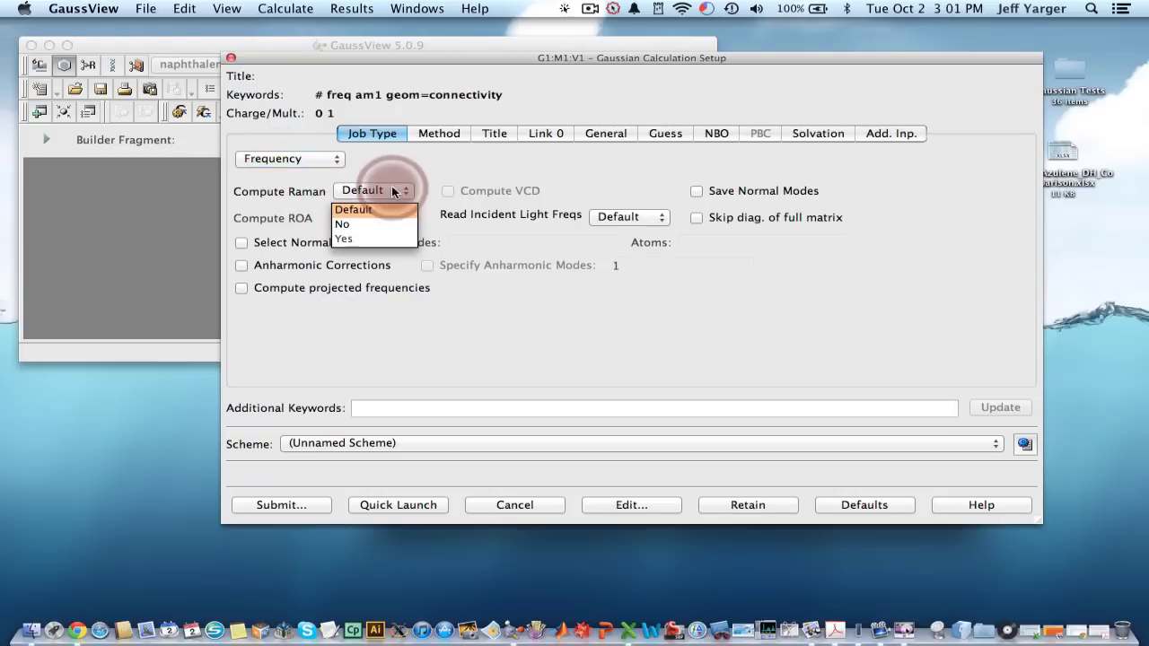
left_click(384, 226)
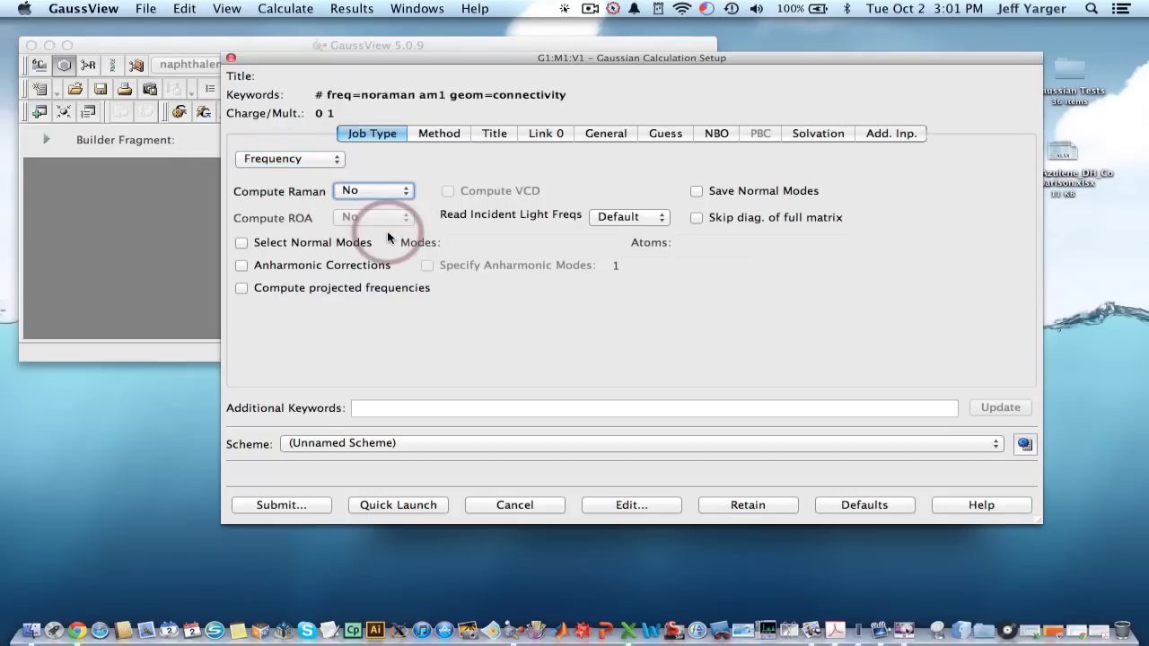
left_click(633, 222)
left_click(632, 256)
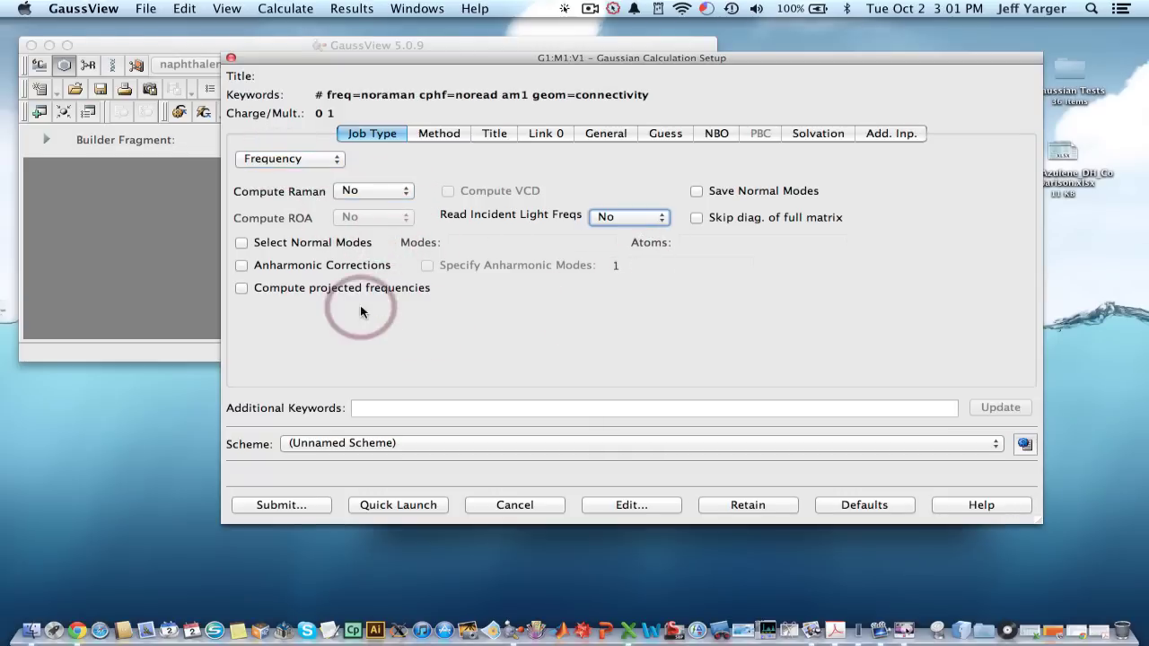
left_click(492, 133)
left_click(437, 134)
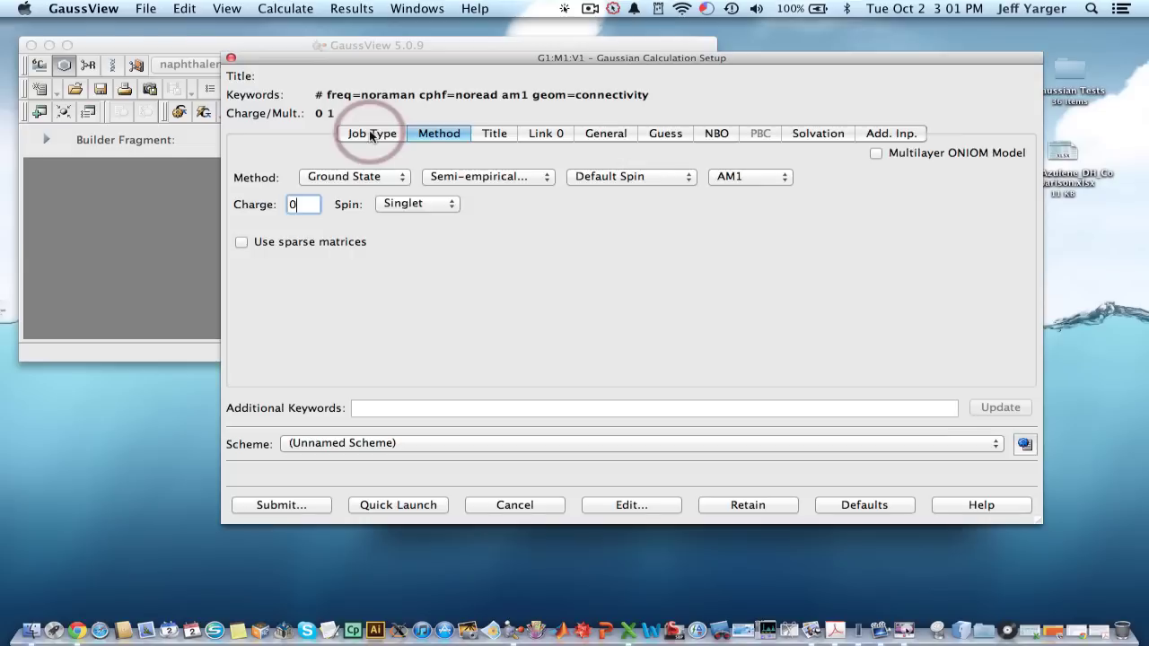
left_click(371, 135)
- Submit the job, saving its input as TEST1 in Desktop > Gaussian Tests
left_click(291, 508)
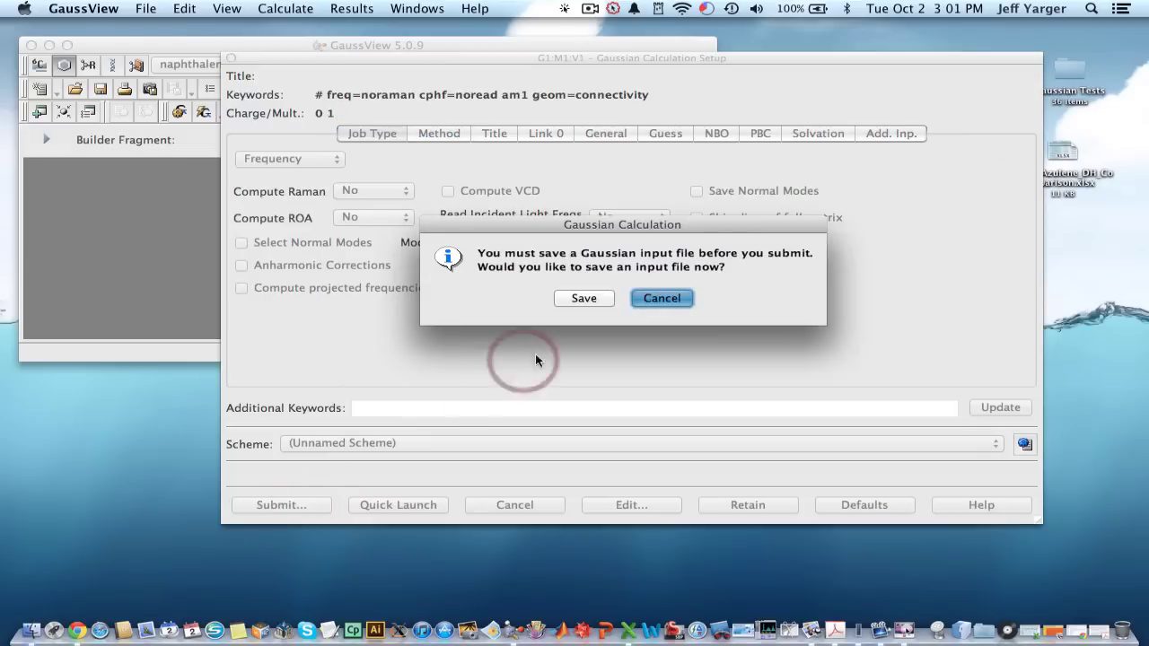
left_click(586, 300)
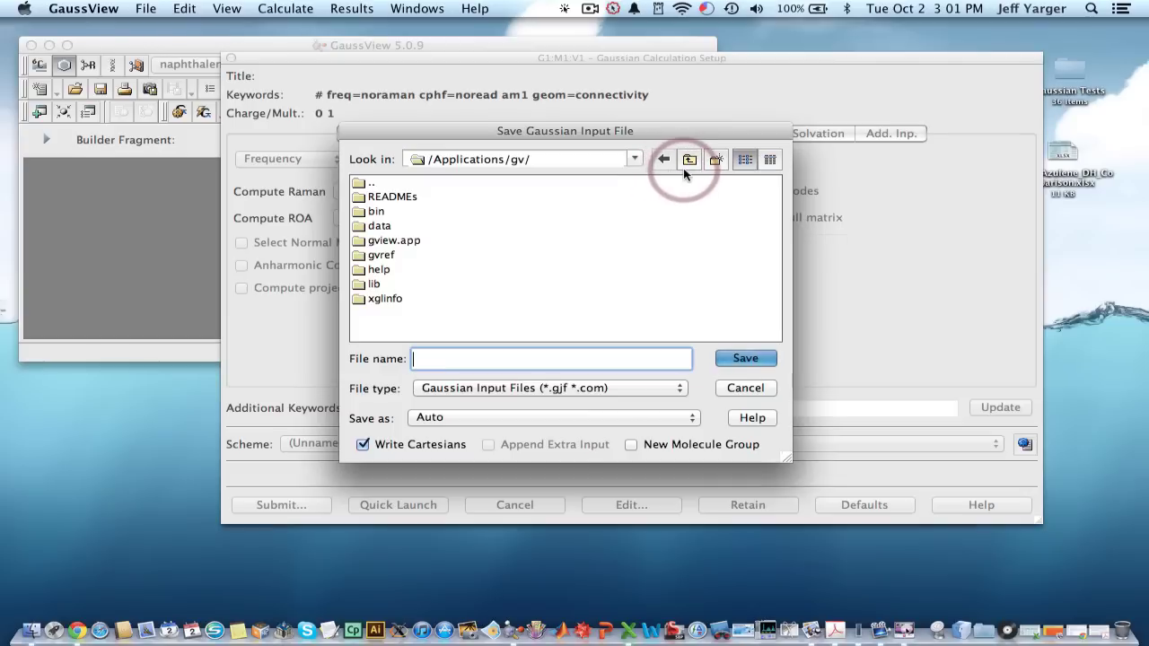
left_click(633, 159)
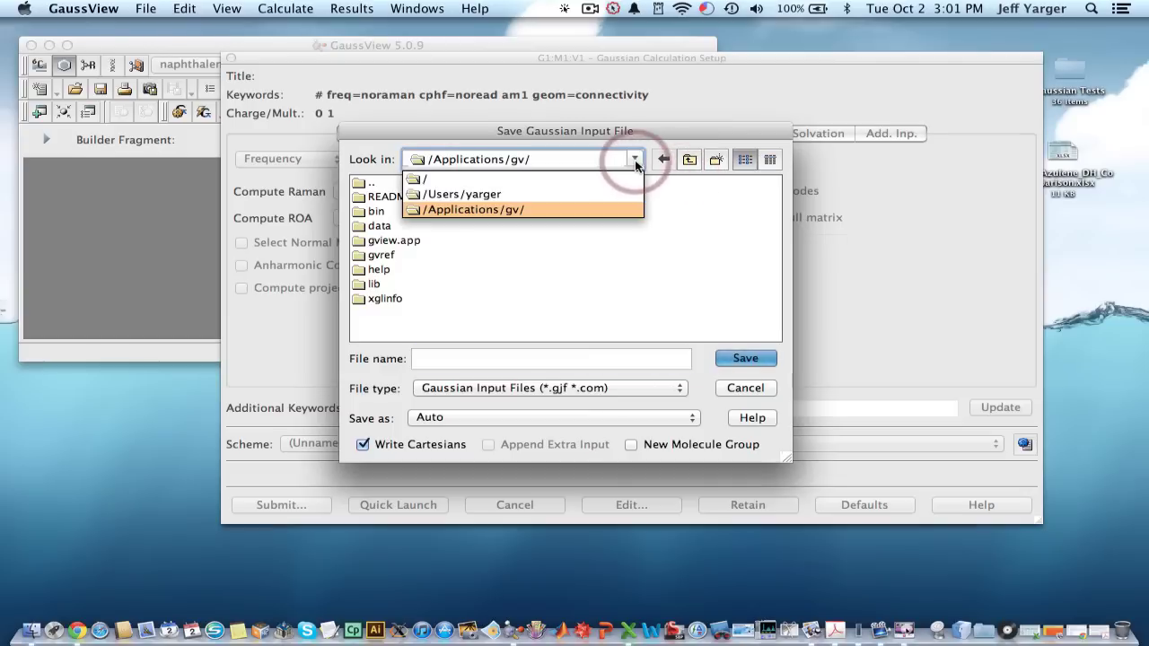
left_click(491, 193)
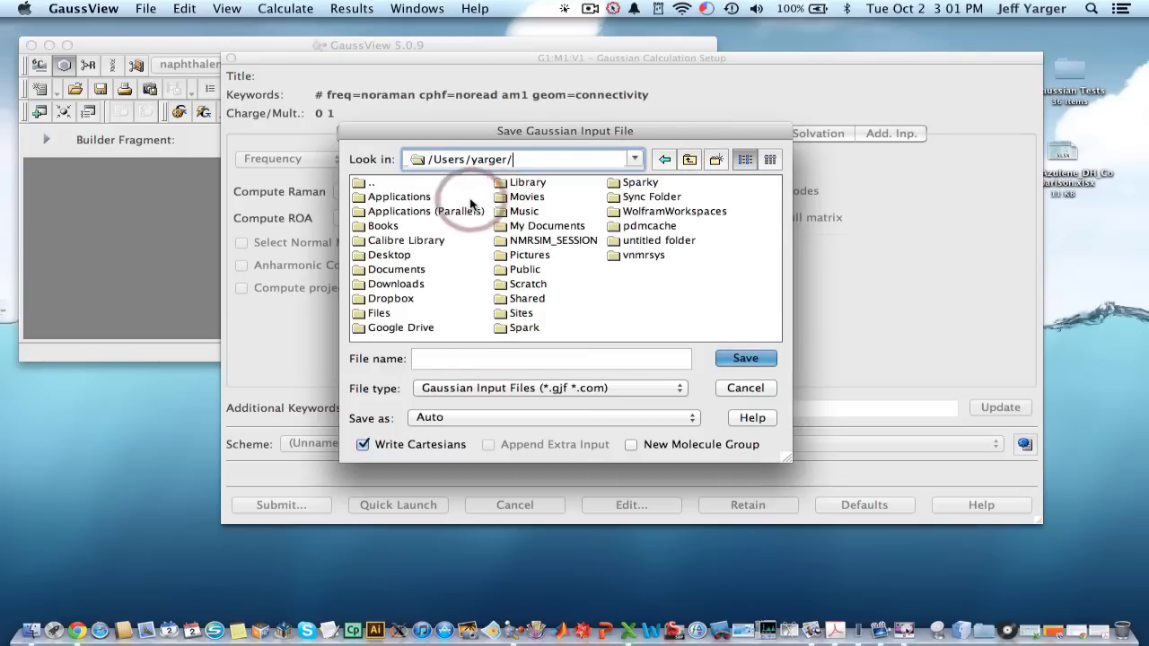
double_click(407, 259)
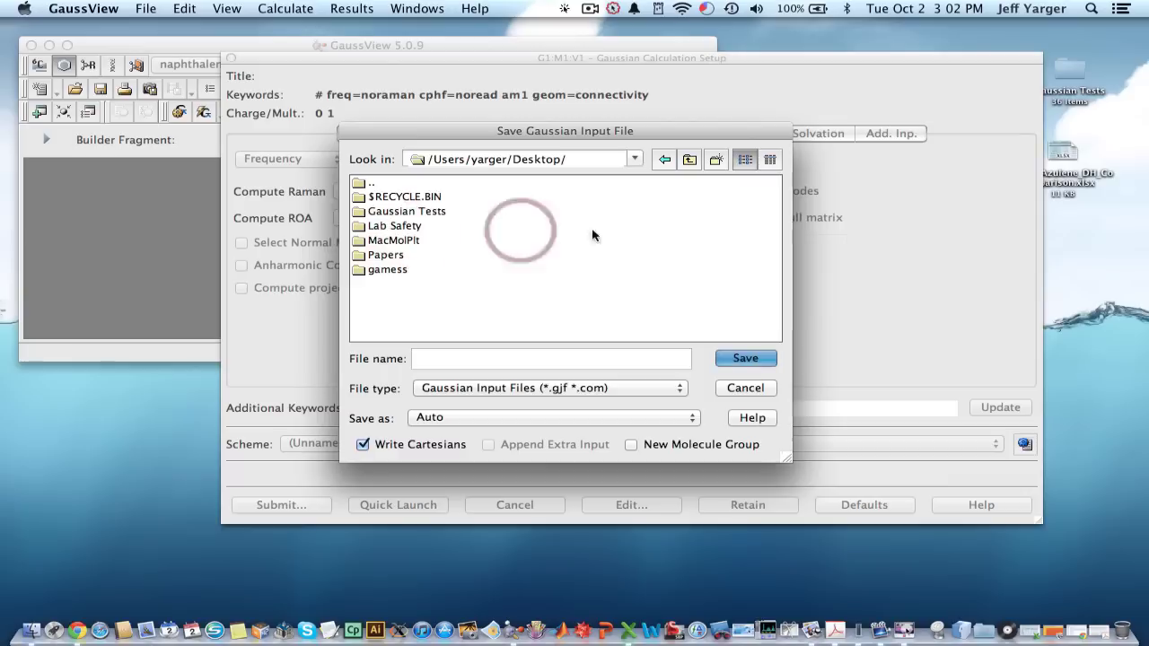
left_click_drag(1051, 86, 411, 213)
double_click(411, 213)
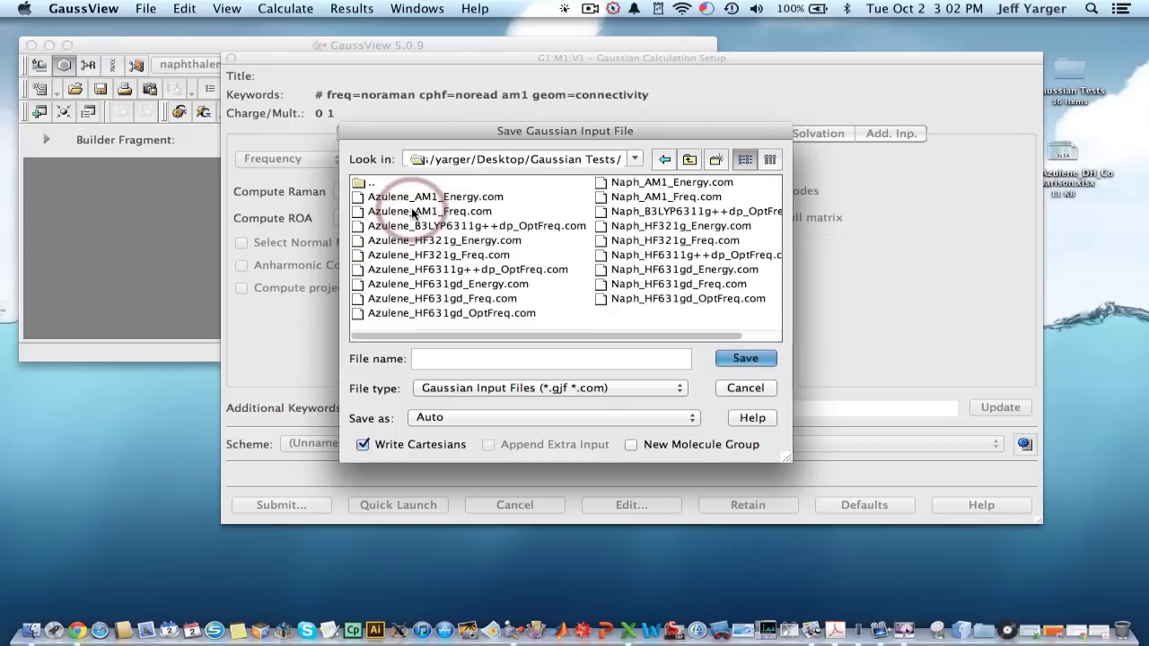
left_click(490, 359)
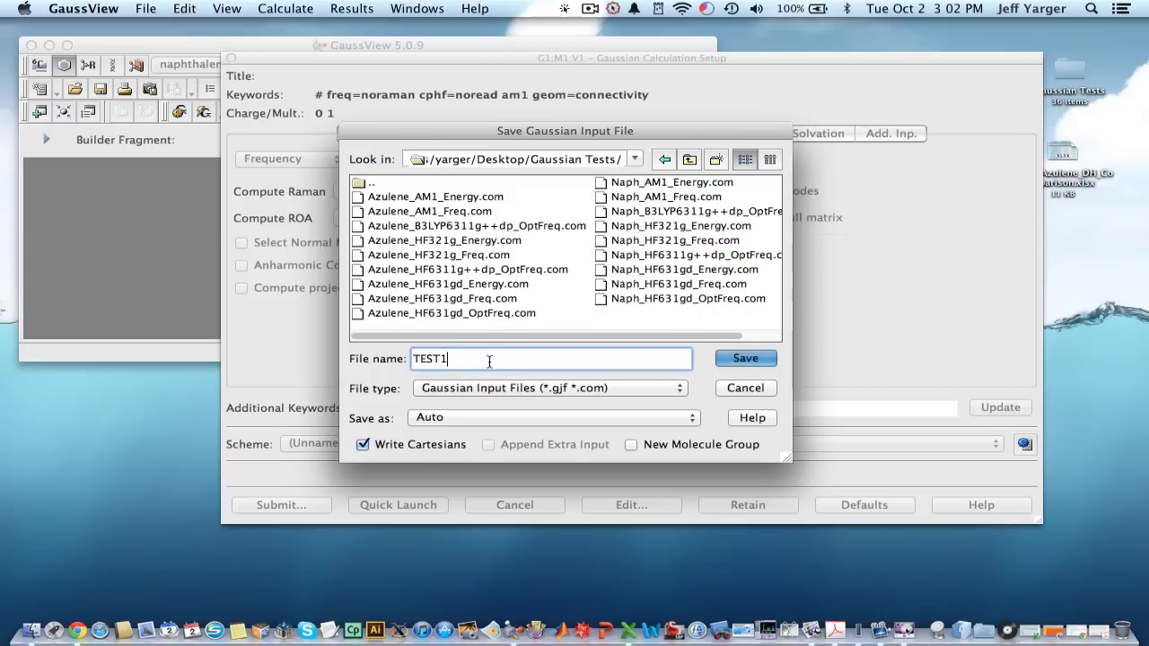
left_click(759, 361)
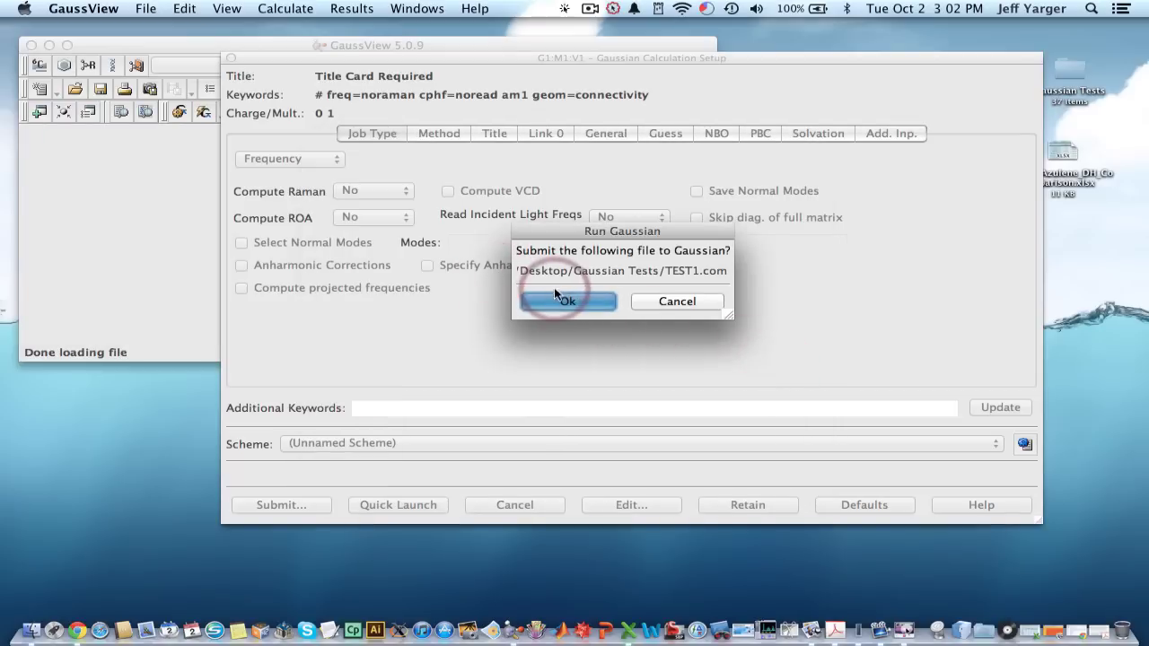
- Run TEST1.com in Gaussian and open the resulting TEST1.log in a new window
left_click(556, 301)
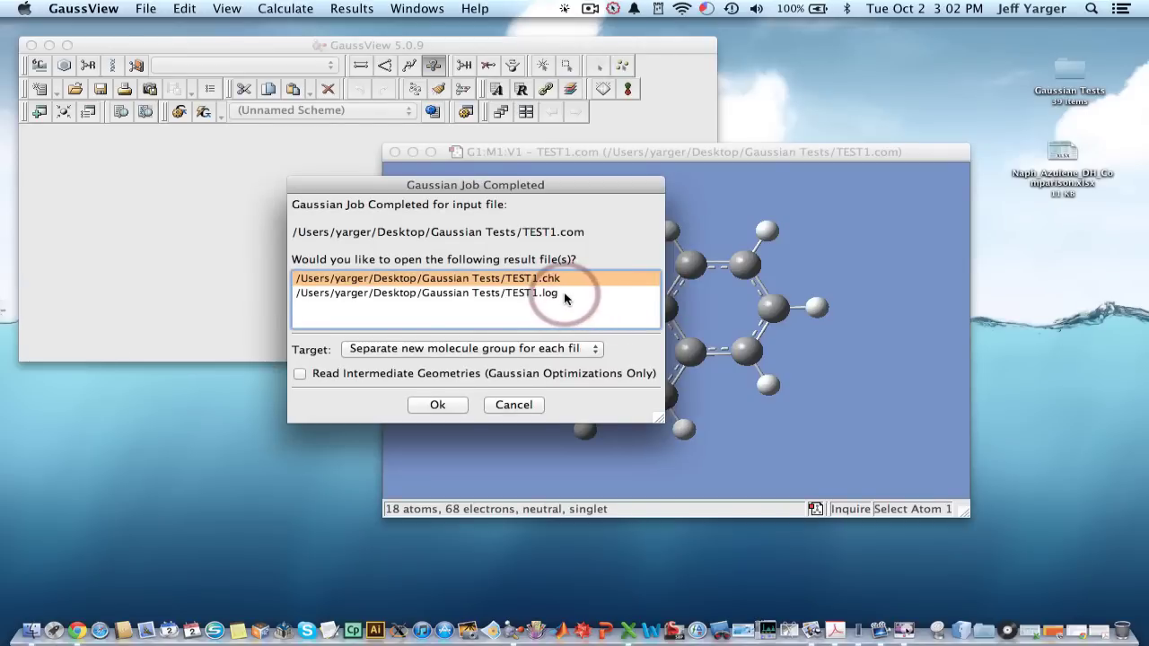
left_click(564, 298)
left_click(430, 413)
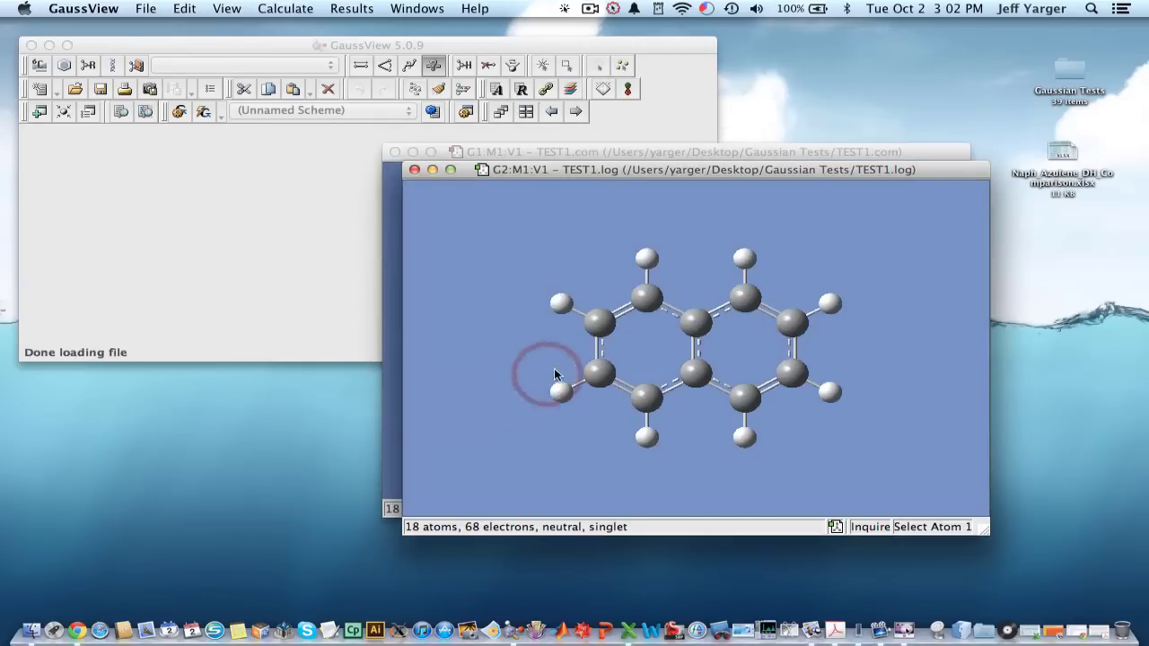
left_click(650, 177)
left_click_drag(650, 170, 663, 106)
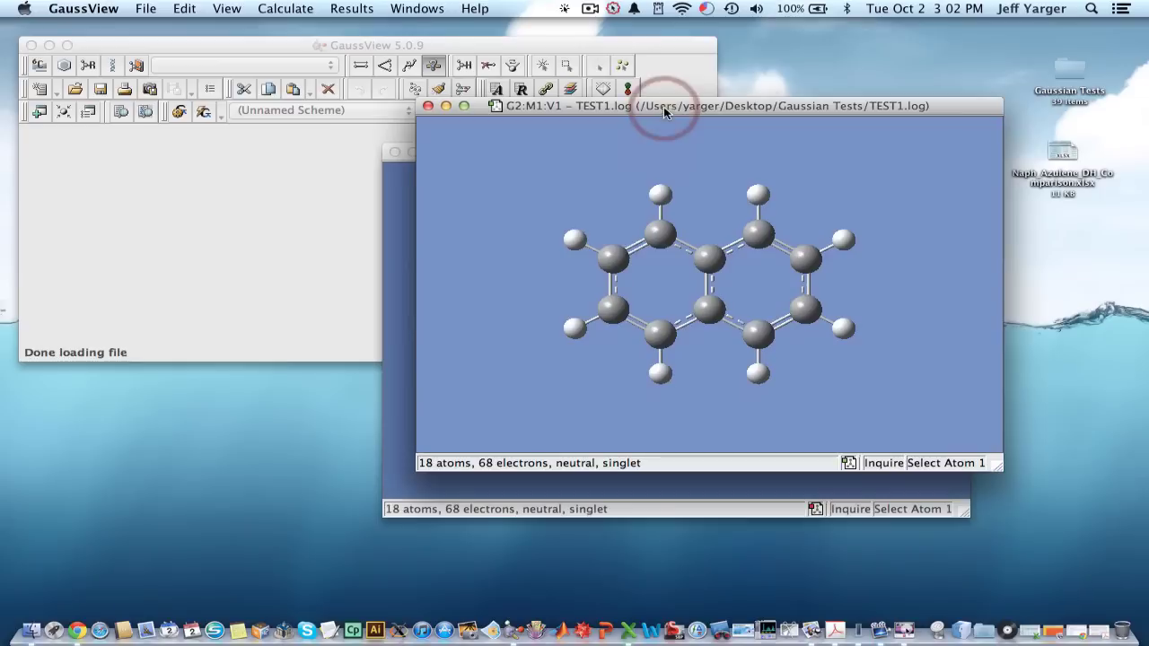
left_click(352, 8)
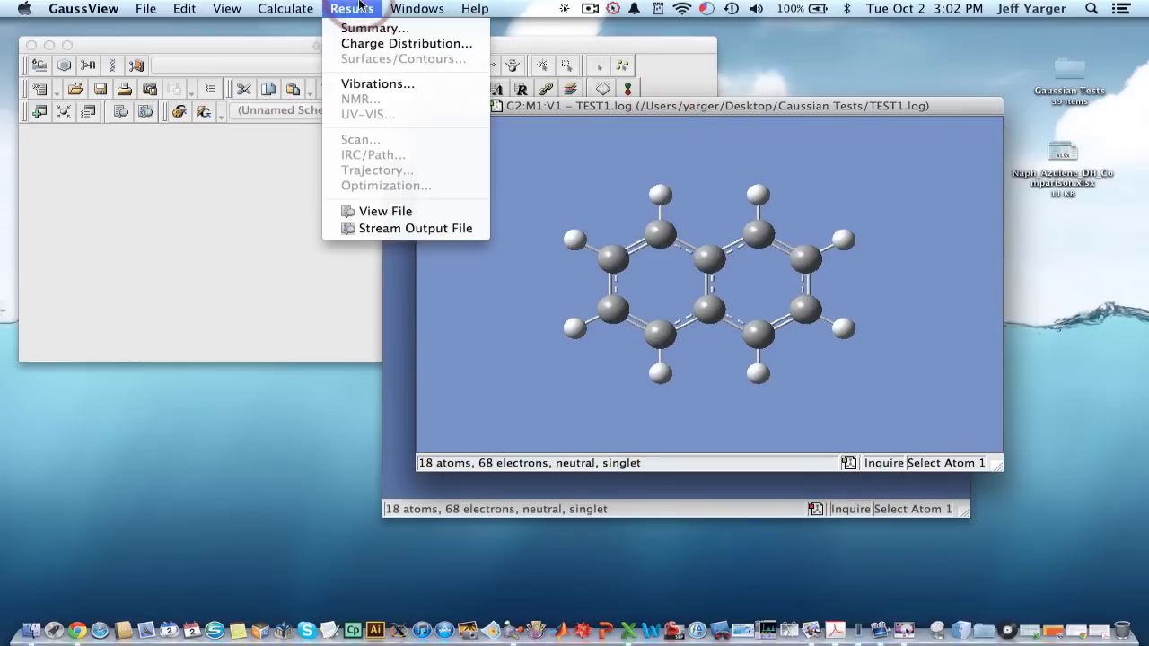
- Display the naphthalene vibrational frequencies and animate the first mode
left_click(381, 84)
left_click(371, 362)
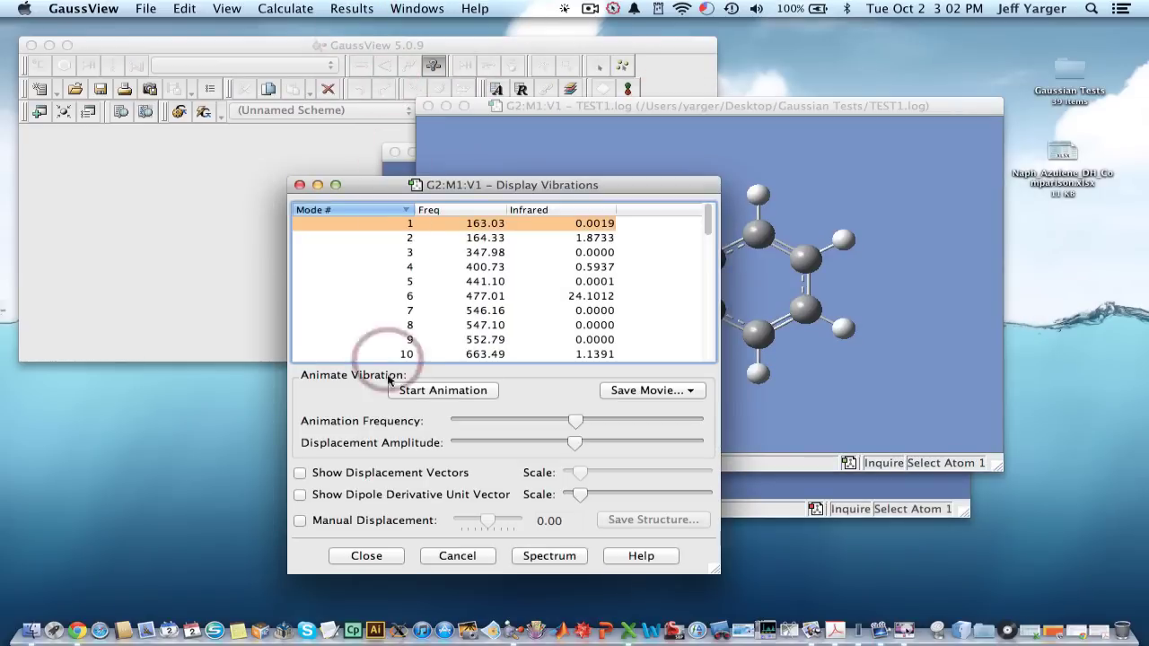
left_click(440, 390)
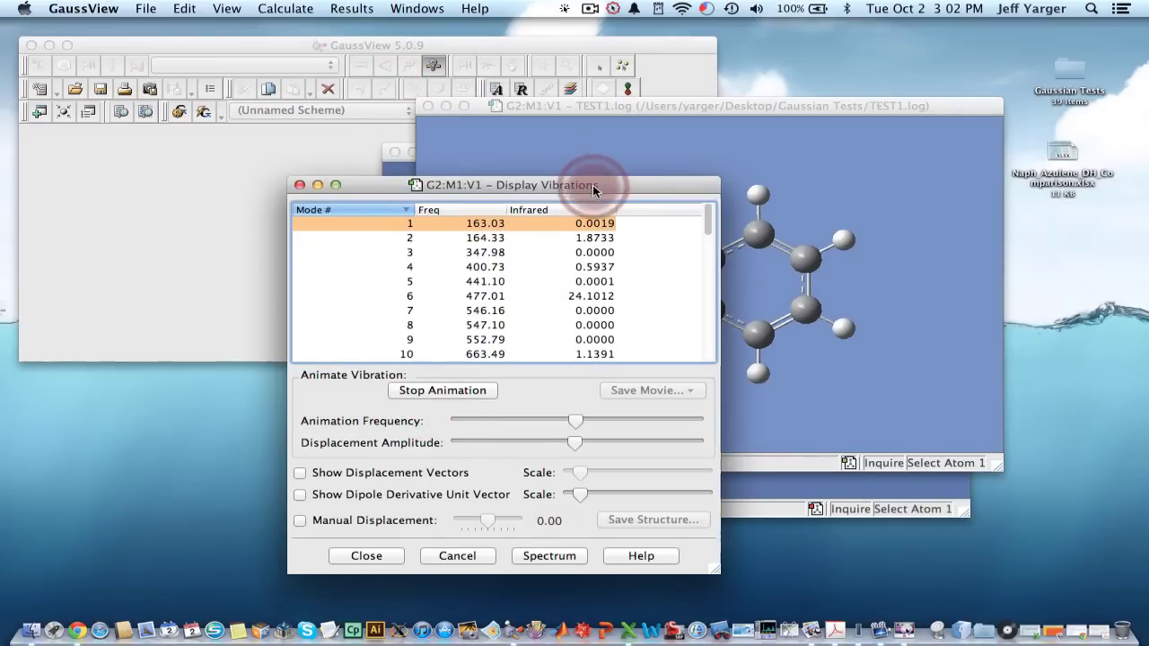
left_click_drag(596, 184, 367, 135)
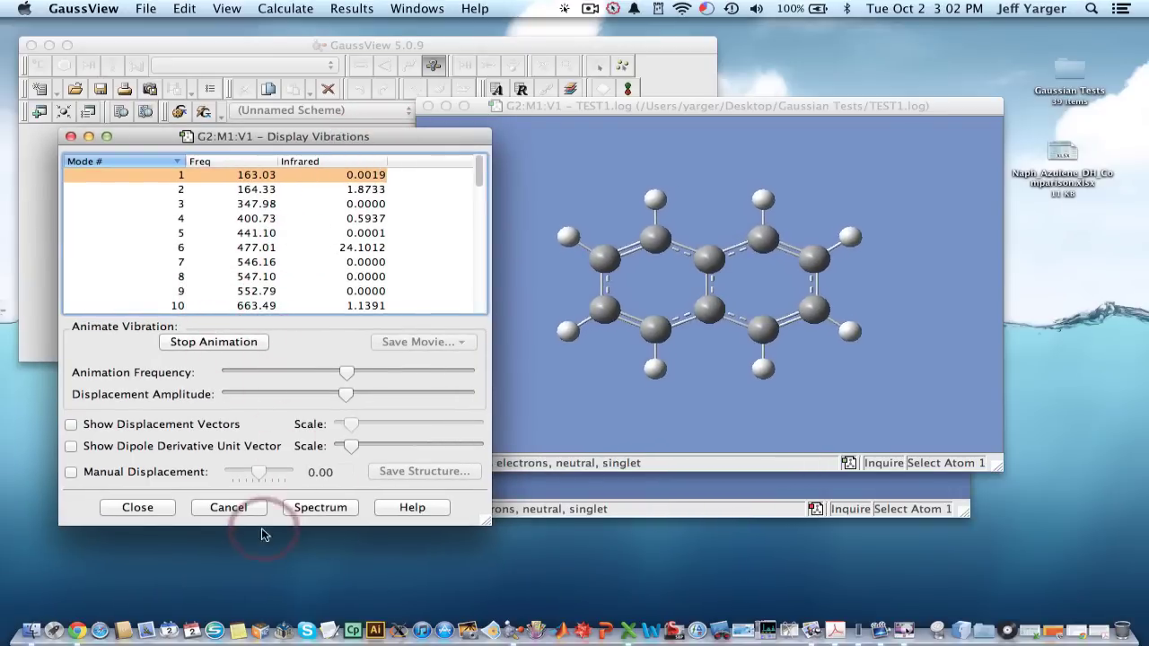
left_click(166, 510)
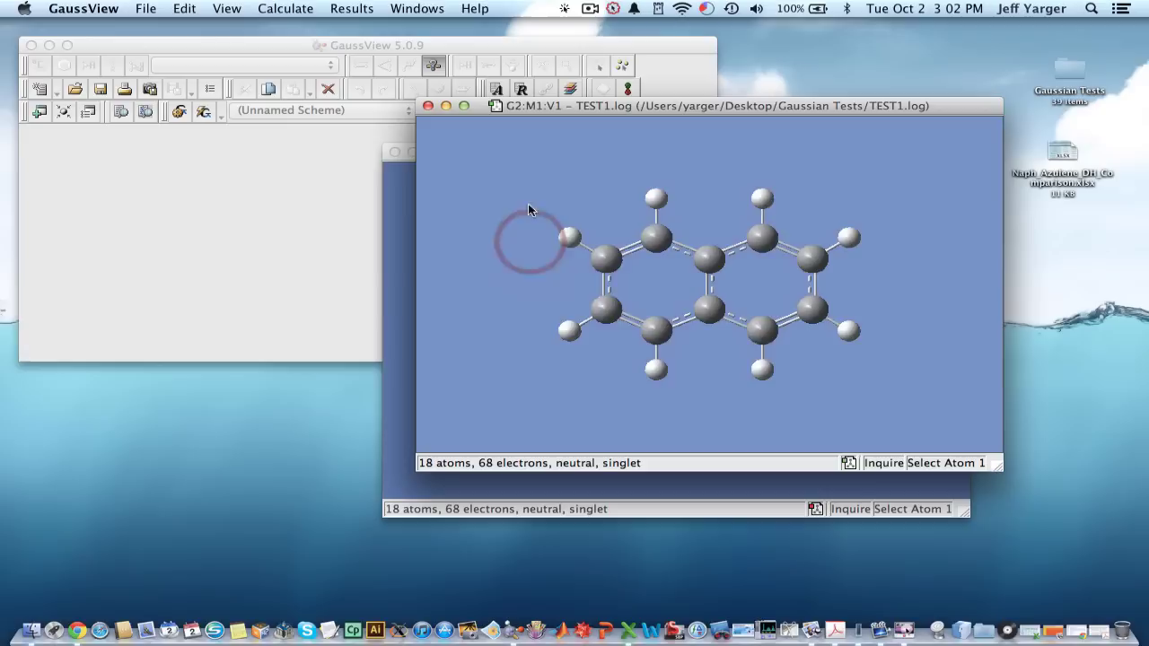
- Reopen the vibration list, stop the animation, and close the dialog
left_click(352, 8)
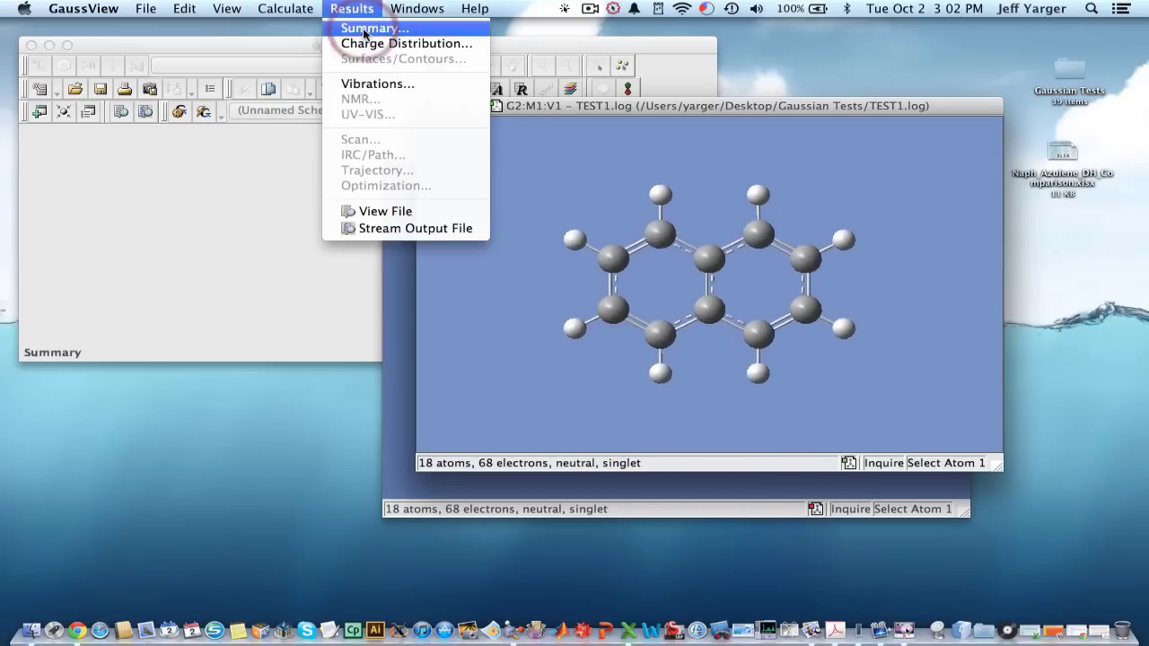
left_click(375, 85)
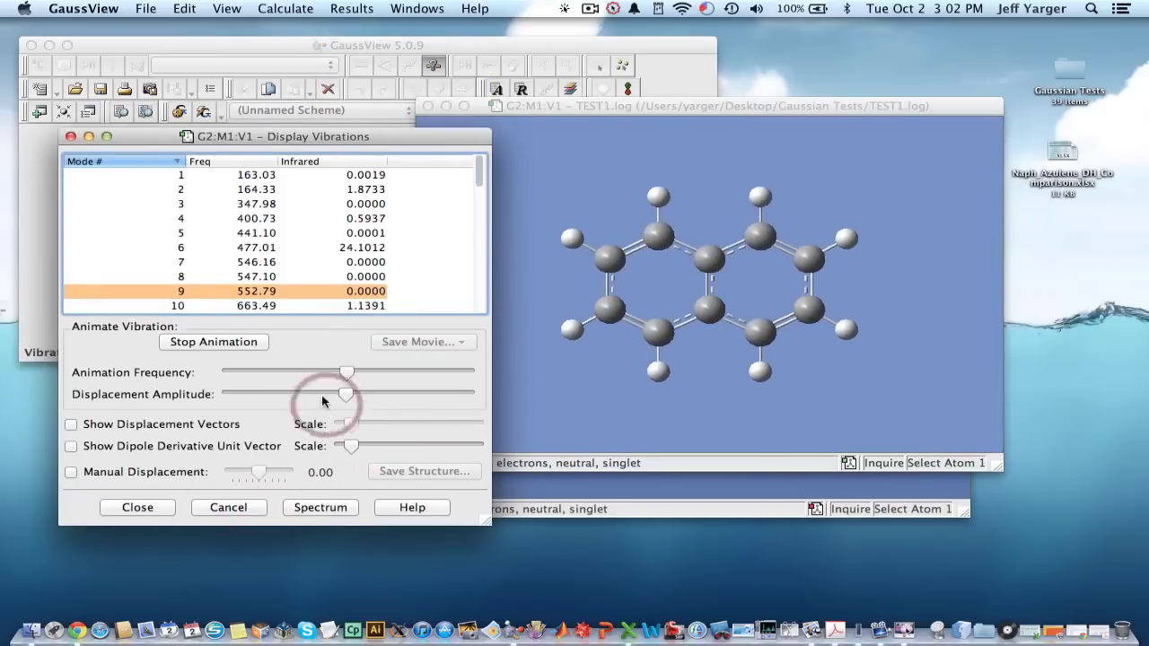
left_click(238, 342)
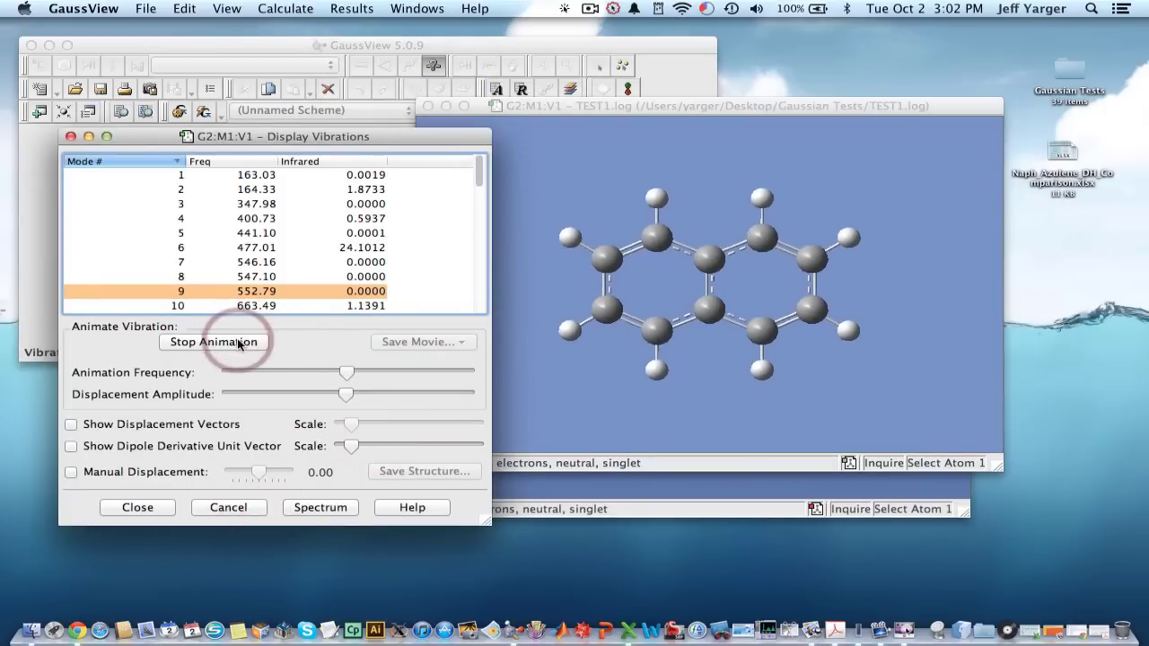
left_click(70, 137)
- Read the TEST1.log summary showing E(RAM1) 0.06445654 a.u., then close it
left_click(351, 8)
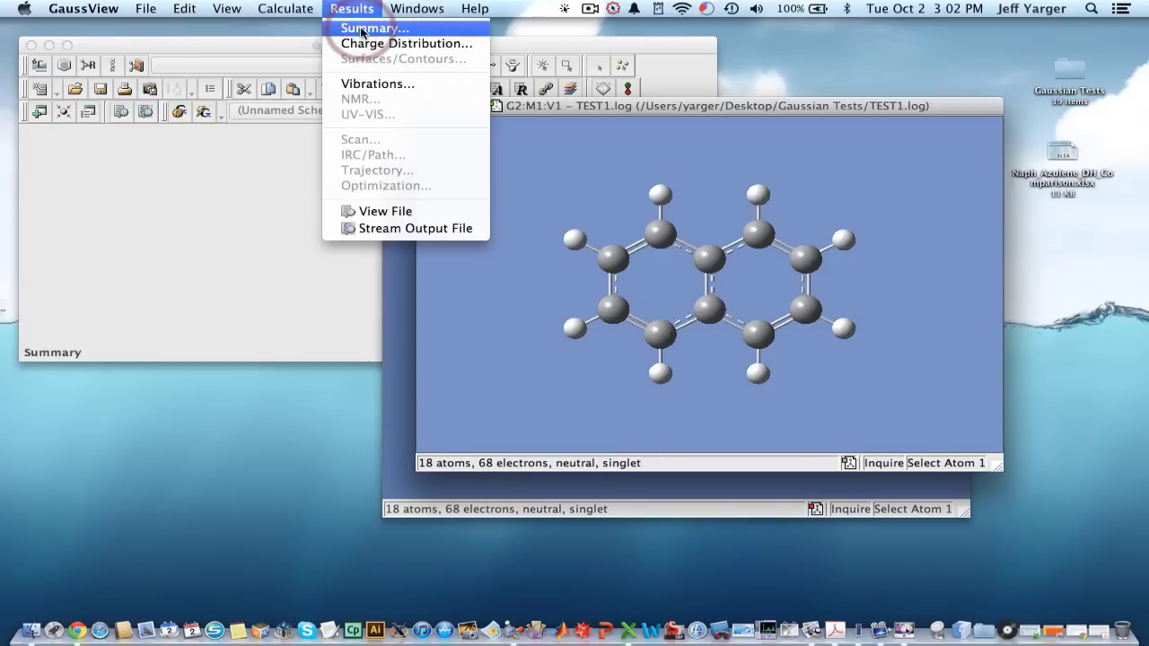
left_click(355, 27)
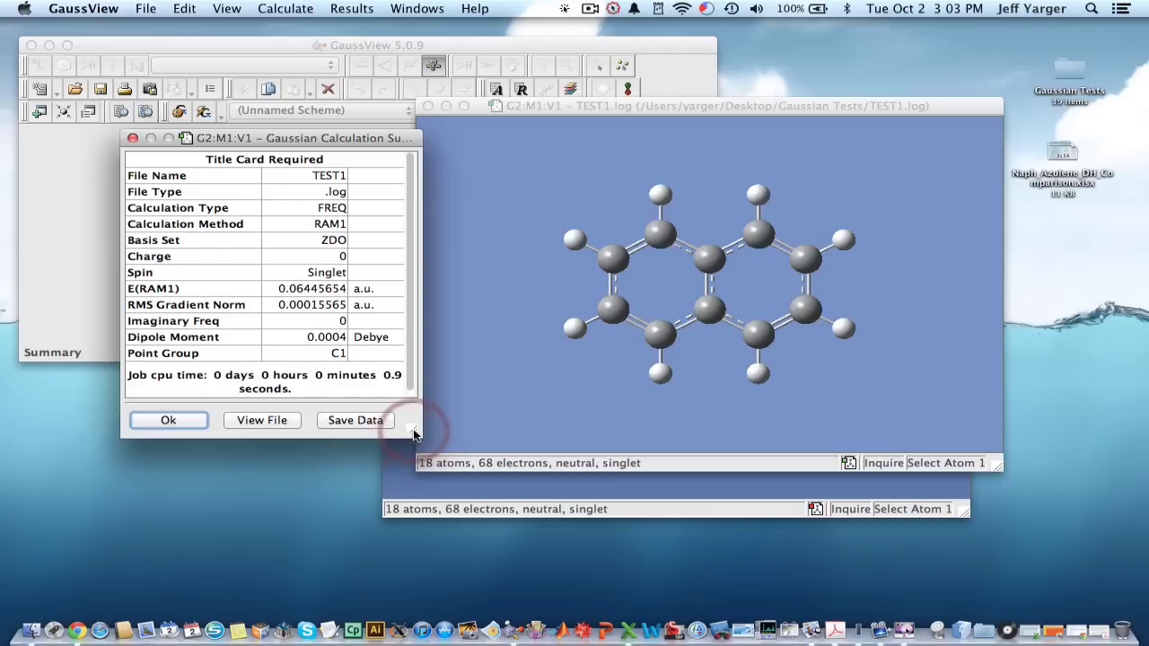
left_click_drag(413, 433, 538, 521)
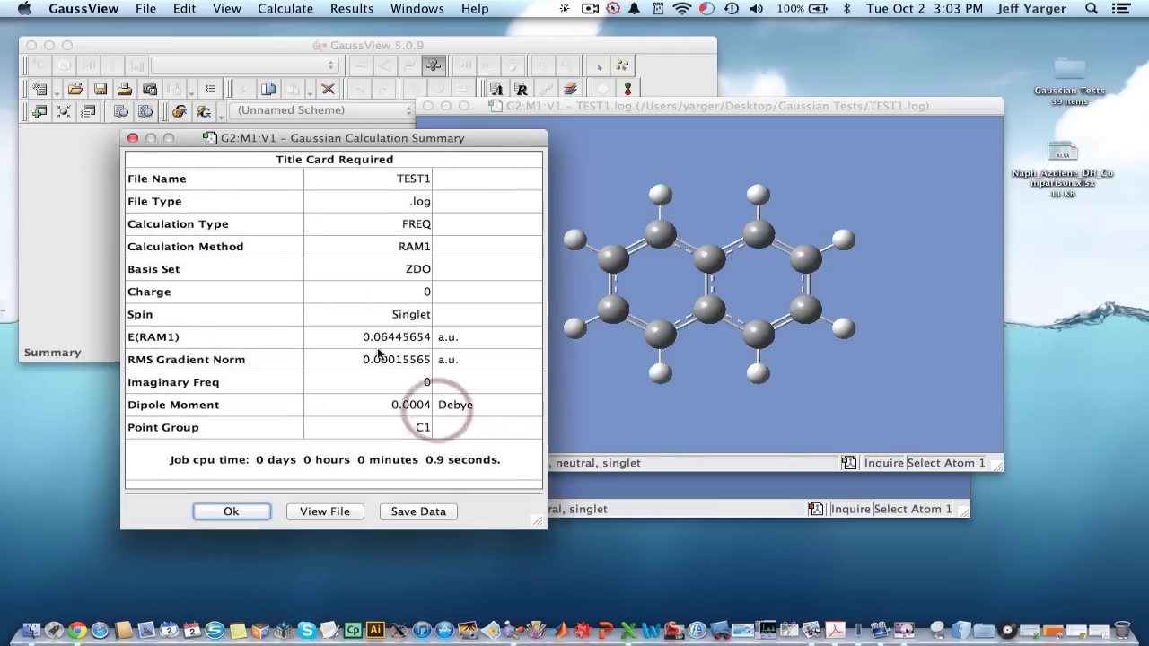
left_click(134, 138)
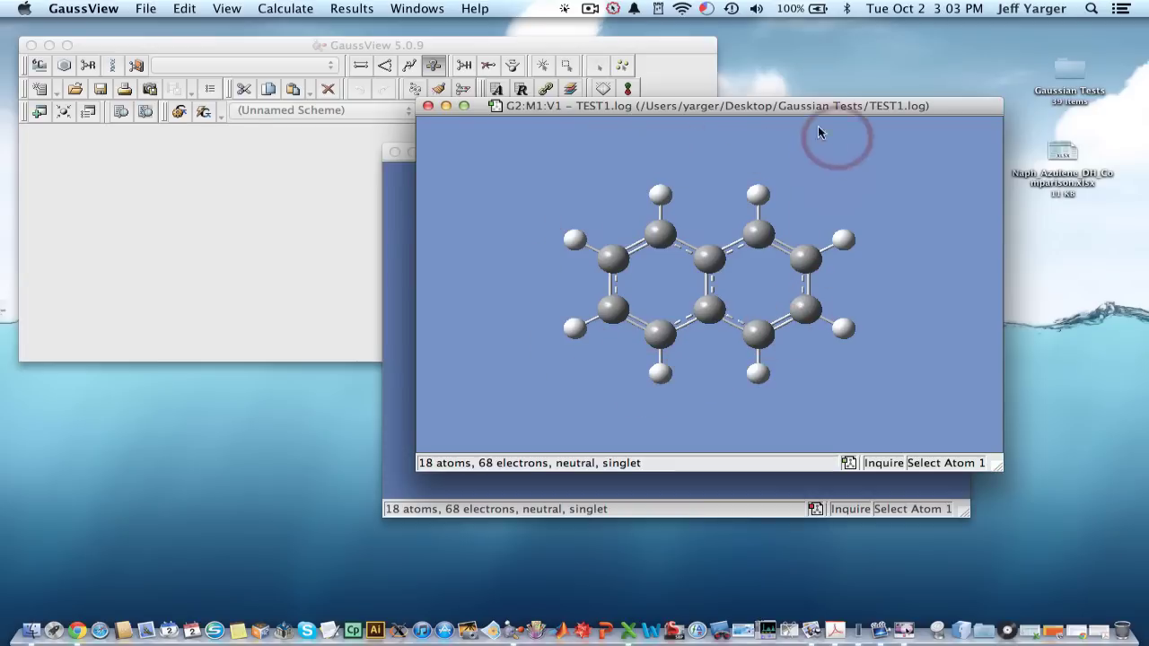
- Close the TEST1.log window and open Gaussian Tests in Finder, selecting TEST1.com
left_click(428, 106)
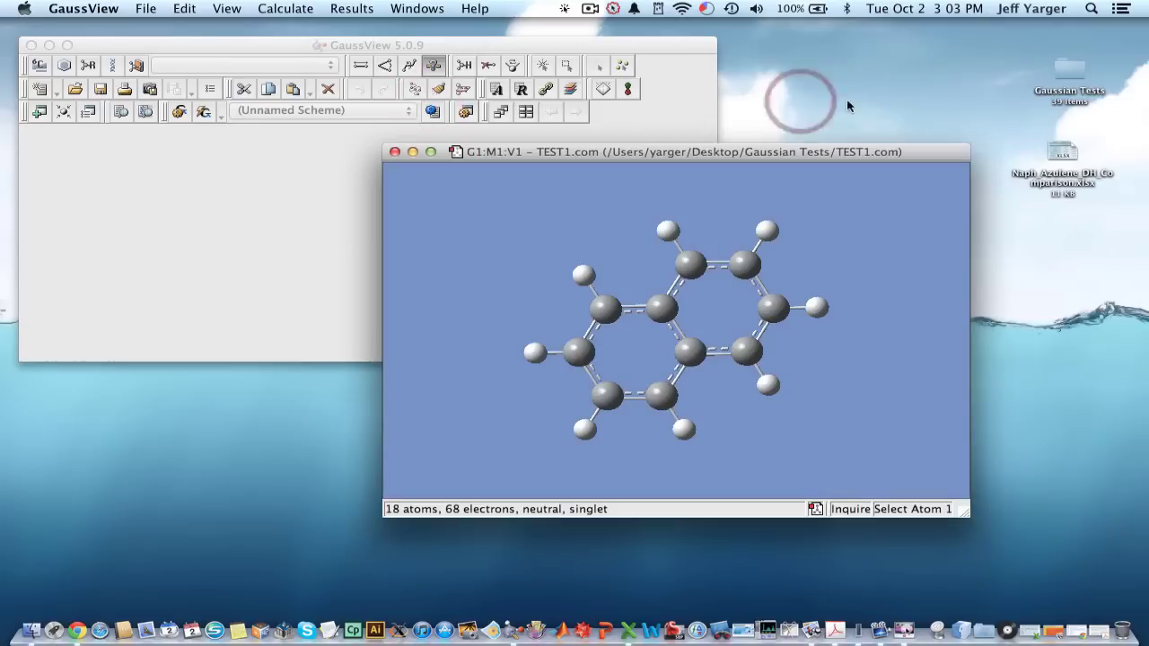
double_click(1064, 64)
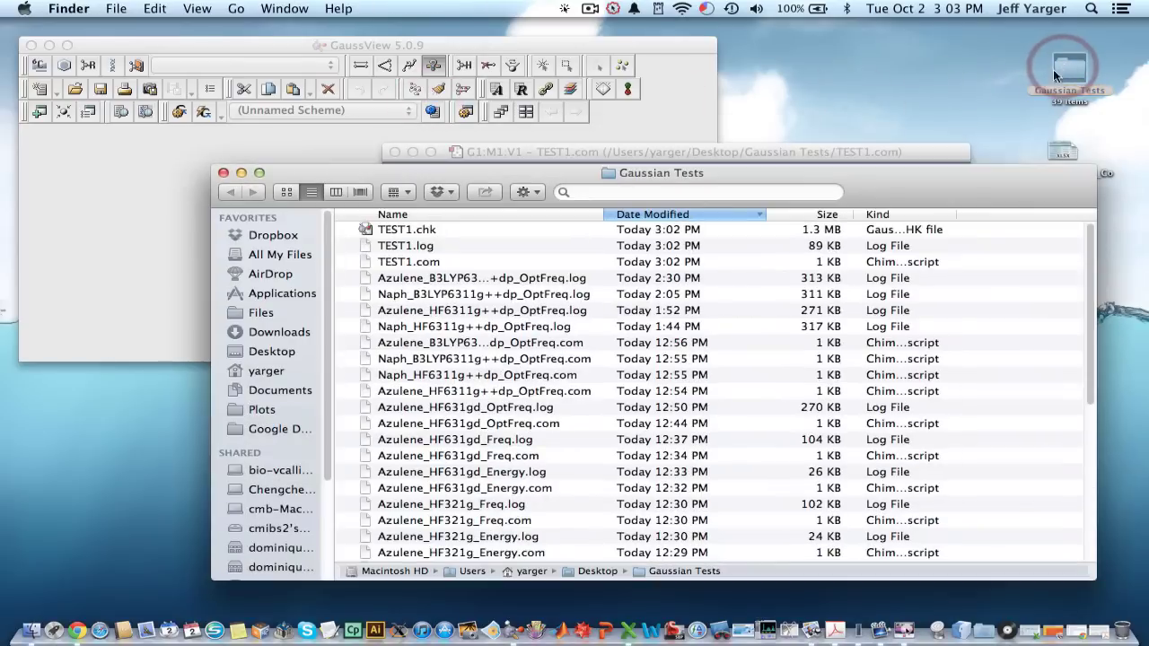
left_click_drag(564, 184, 561, 101)
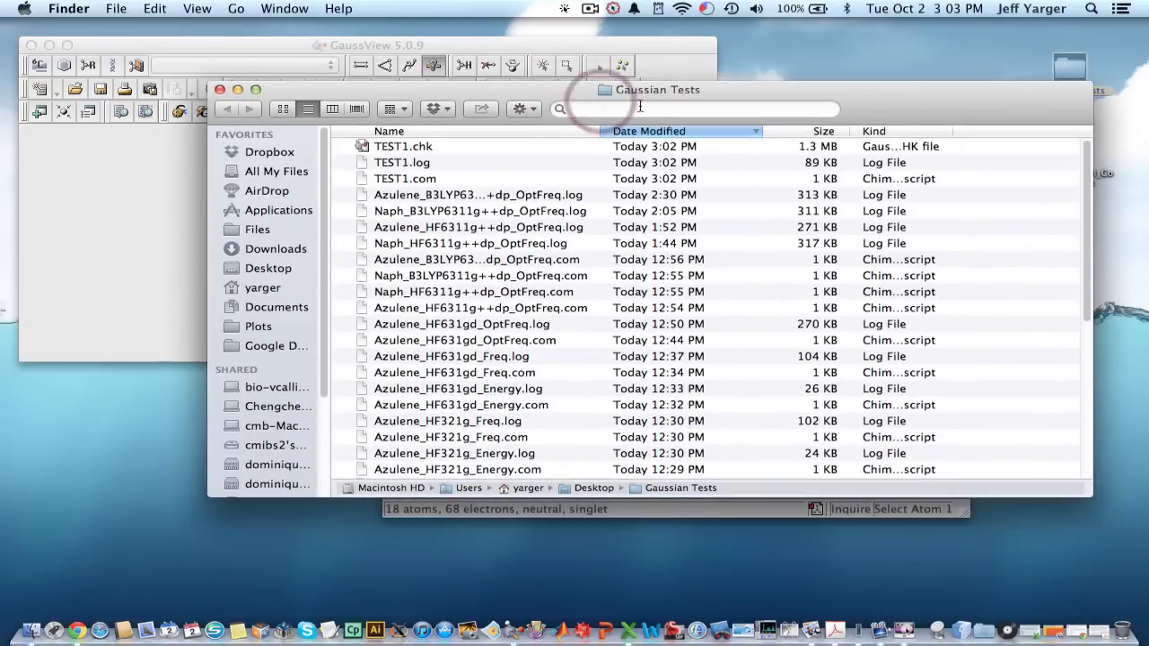
left_click(422, 182)
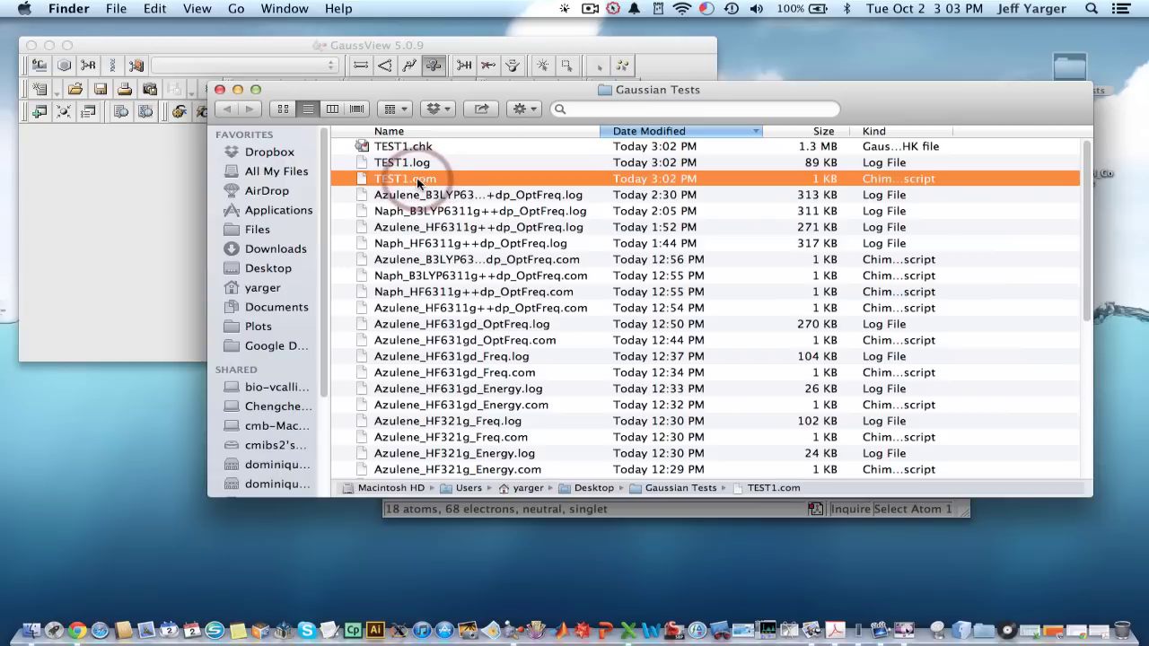
left_click_drag(316, 588, 327, 621)
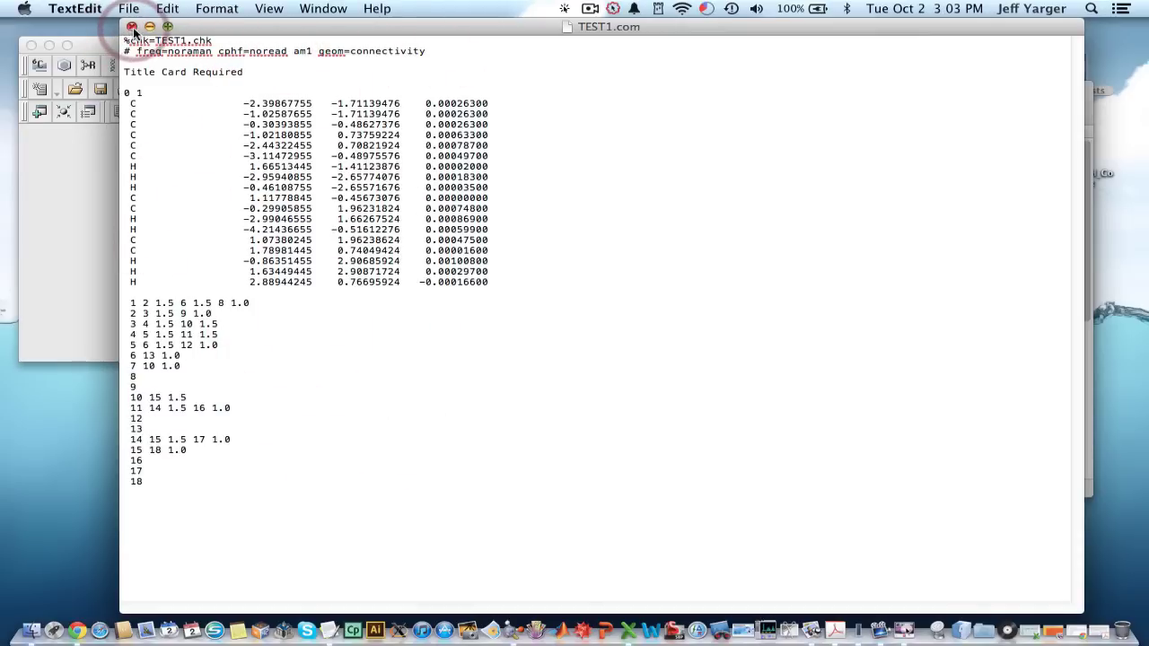
left_click(132, 27)
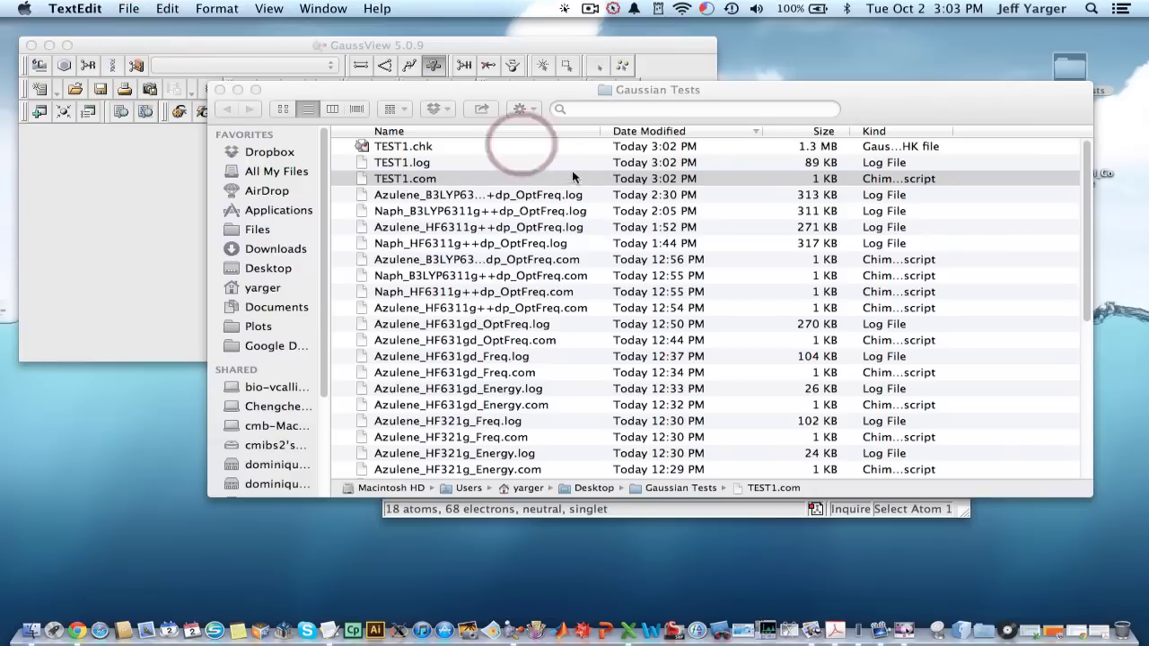
- Trash the TEST1.chk checkpoint file and open TEST1.log as plain text in TextEdit
left_click(435, 169)
left_click(424, 165)
left_click(416, 148)
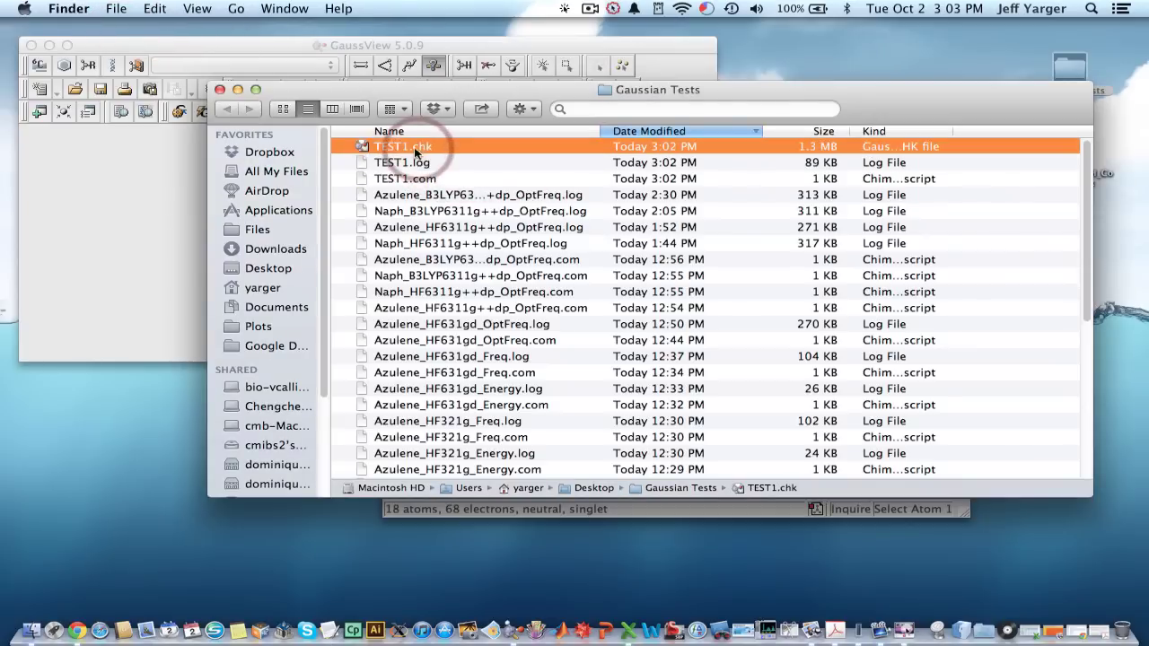
left_click_drag(412, 153, 1123, 621)
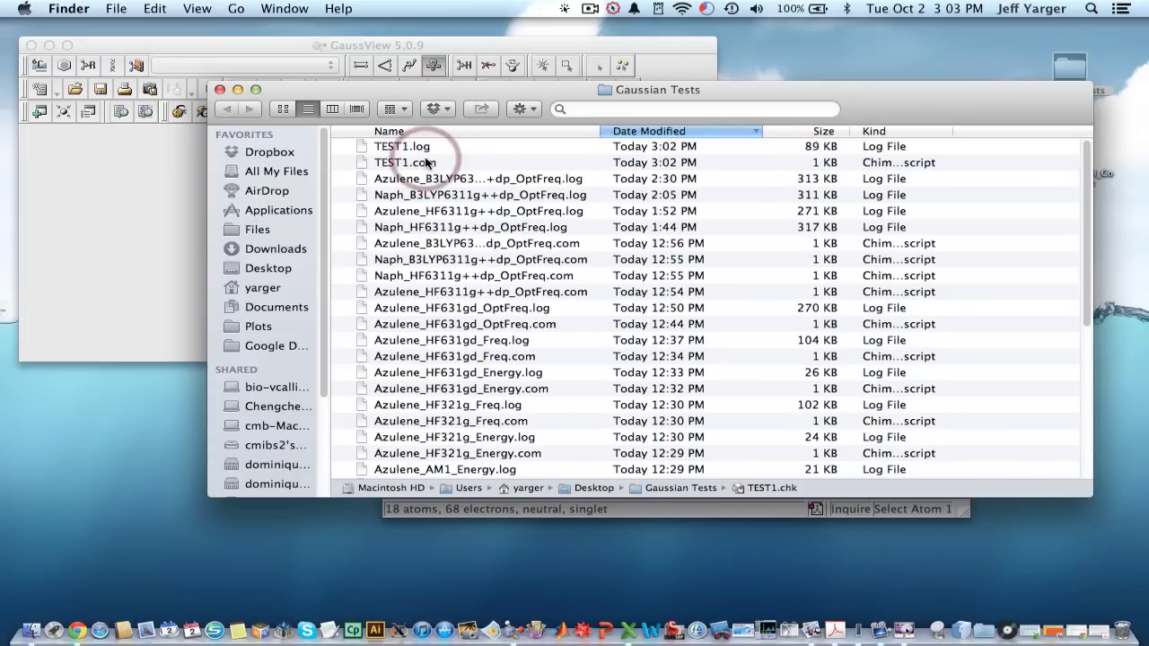
left_click_drag(422, 155, 320, 607)
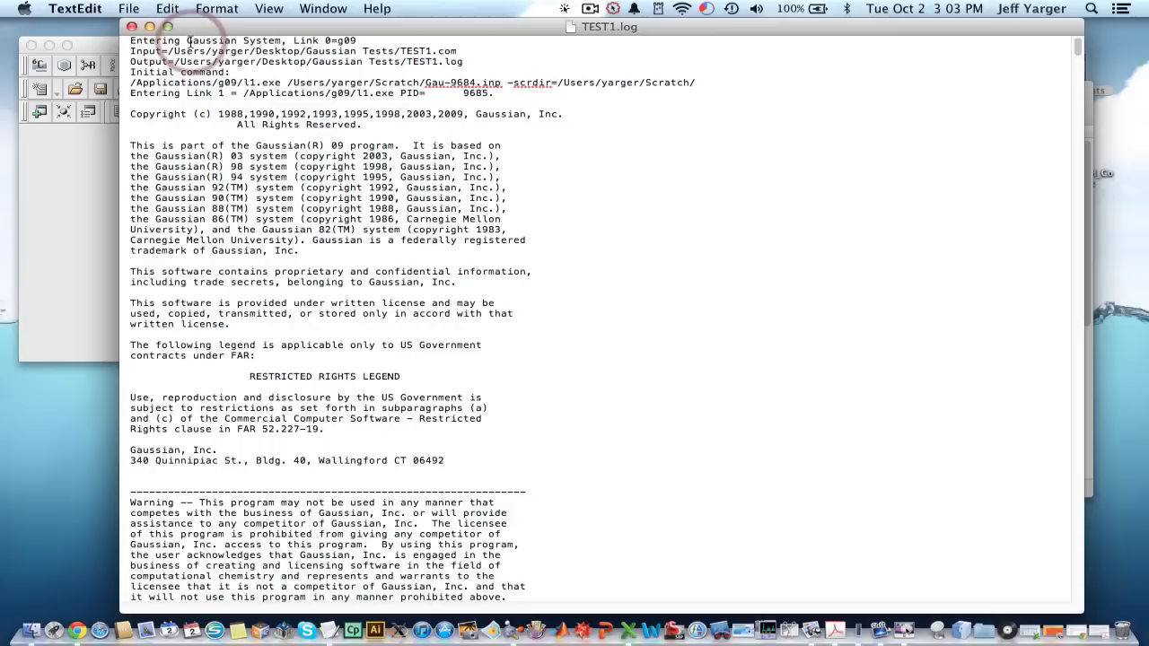
- Scroll TEST1.log from the Gaussian header down to the Thermochemistry section at 298.150 Kelvin
scroll(312, 123, "down", 6)
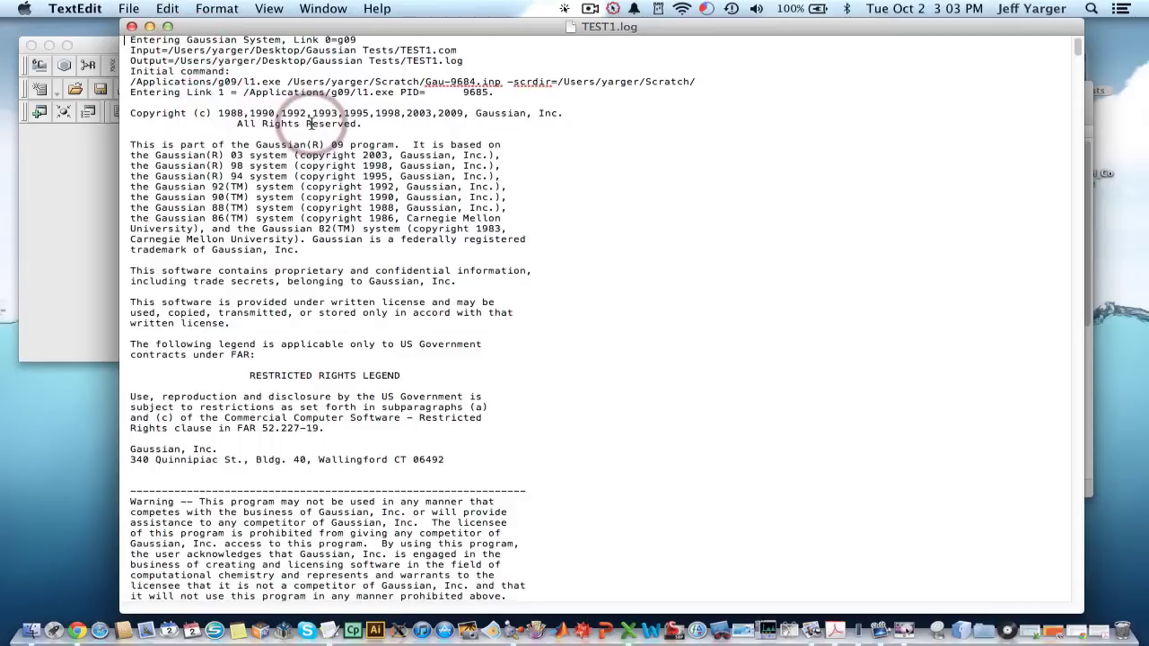
scroll(513, 174, "down", 18)
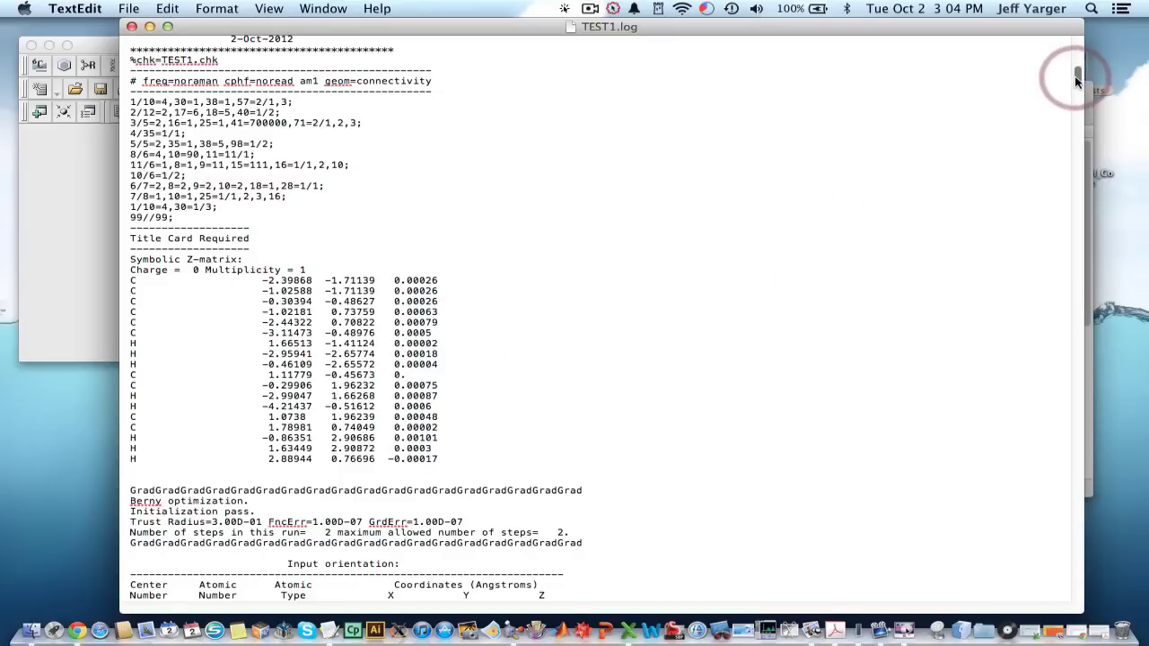
left_click_drag(1077, 81, 1072, 592)
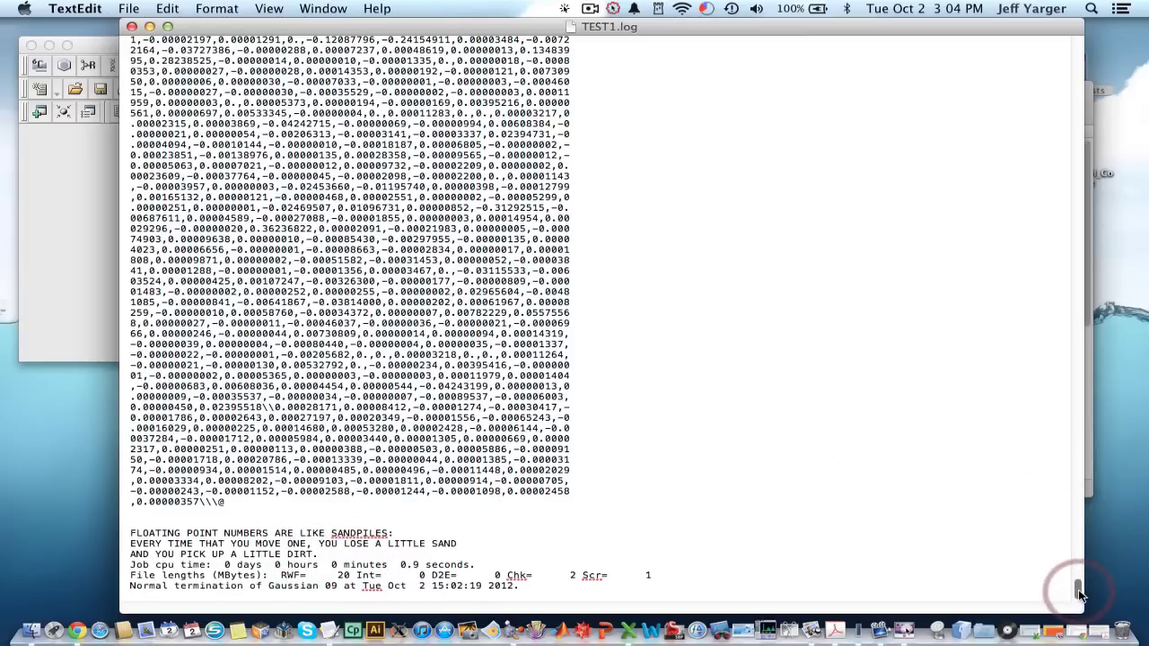
left_click_drag(1080, 595, 1078, 403)
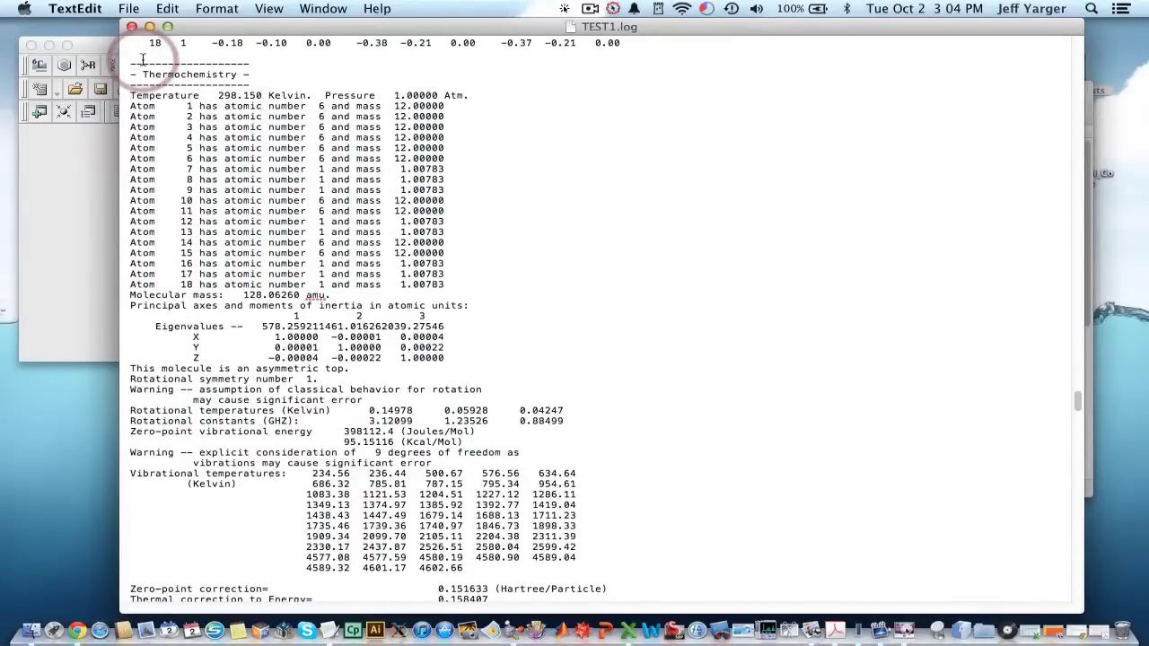
- Find 'thermochemistry' in TEST1.log and locate the Thermochemistry heading and atom mass listing
left_click(135, 10)
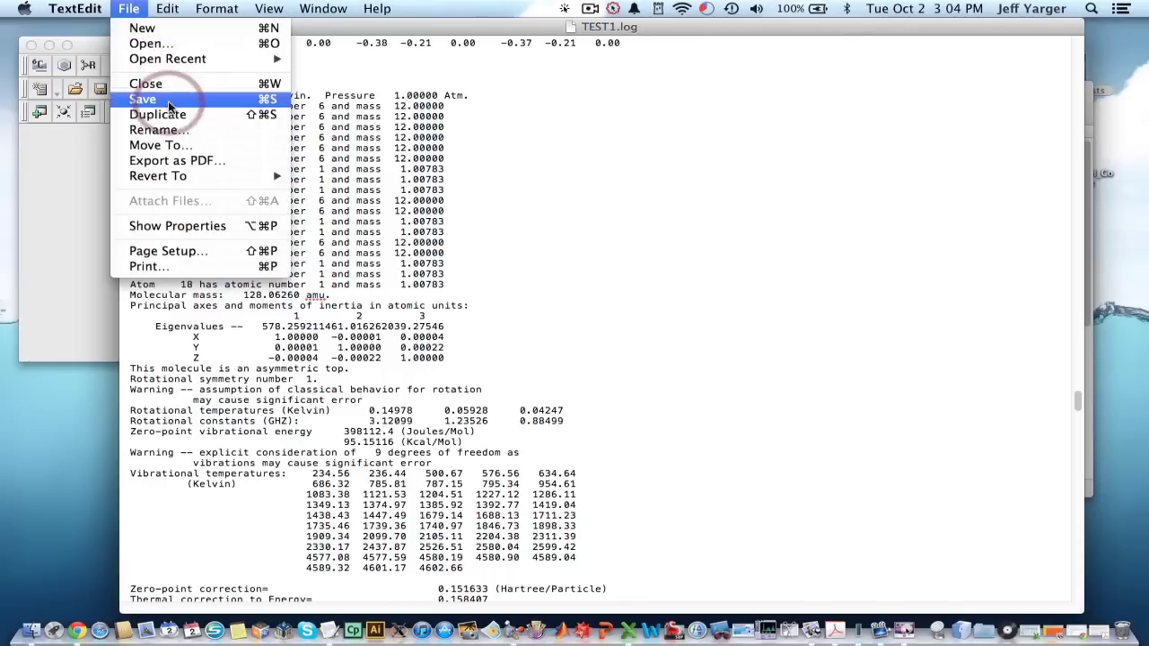
mouse_move(173, 9)
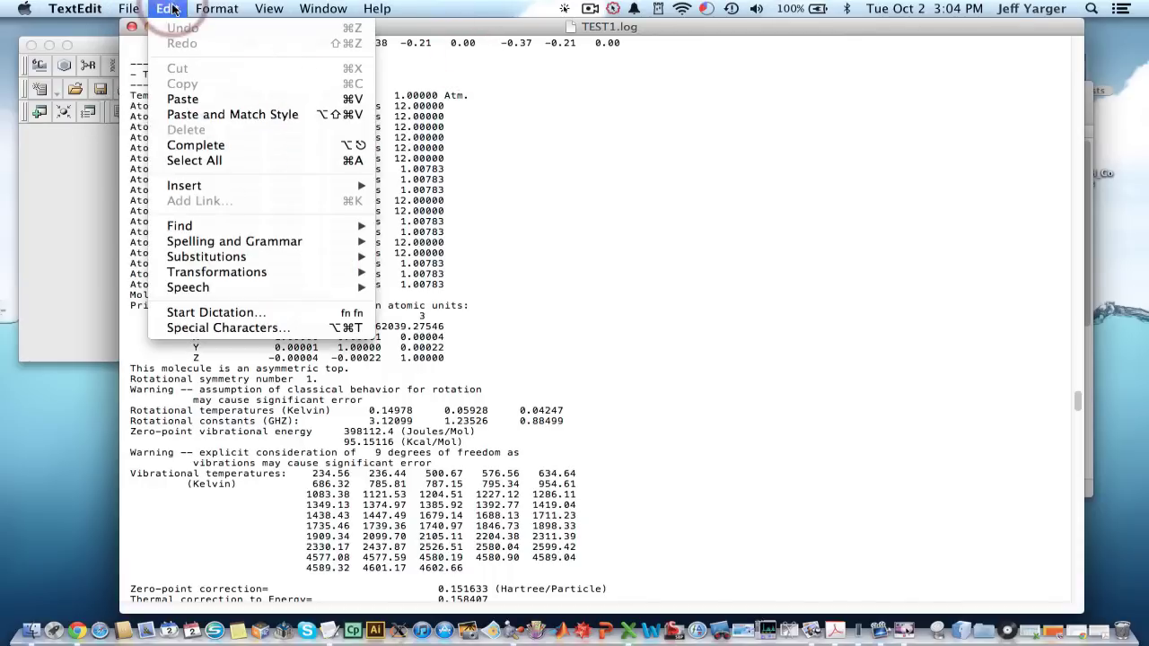
left_click(284, 219)
left_click(462, 225)
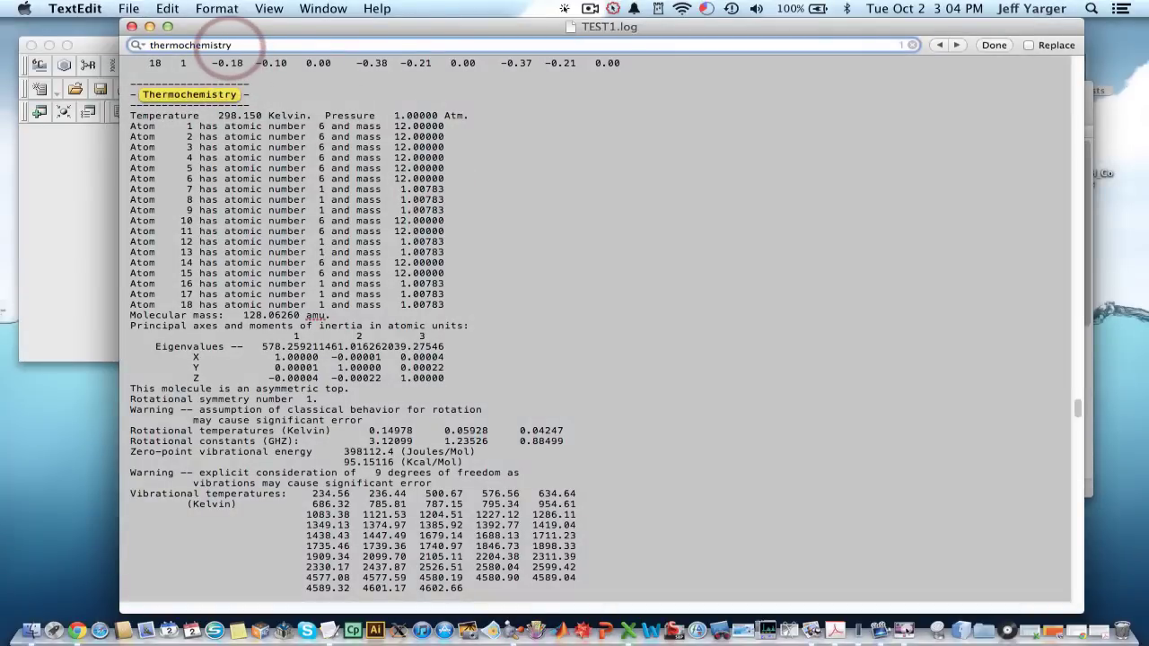
key("Return")
left_click(341, 107)
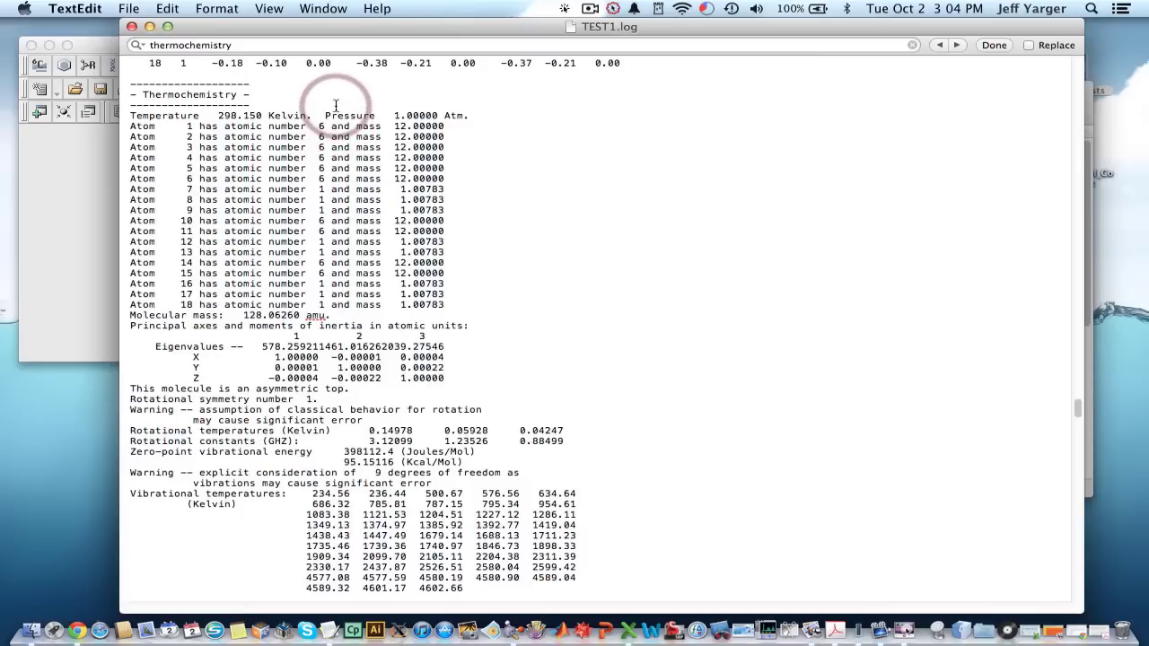
left_click(243, 100)
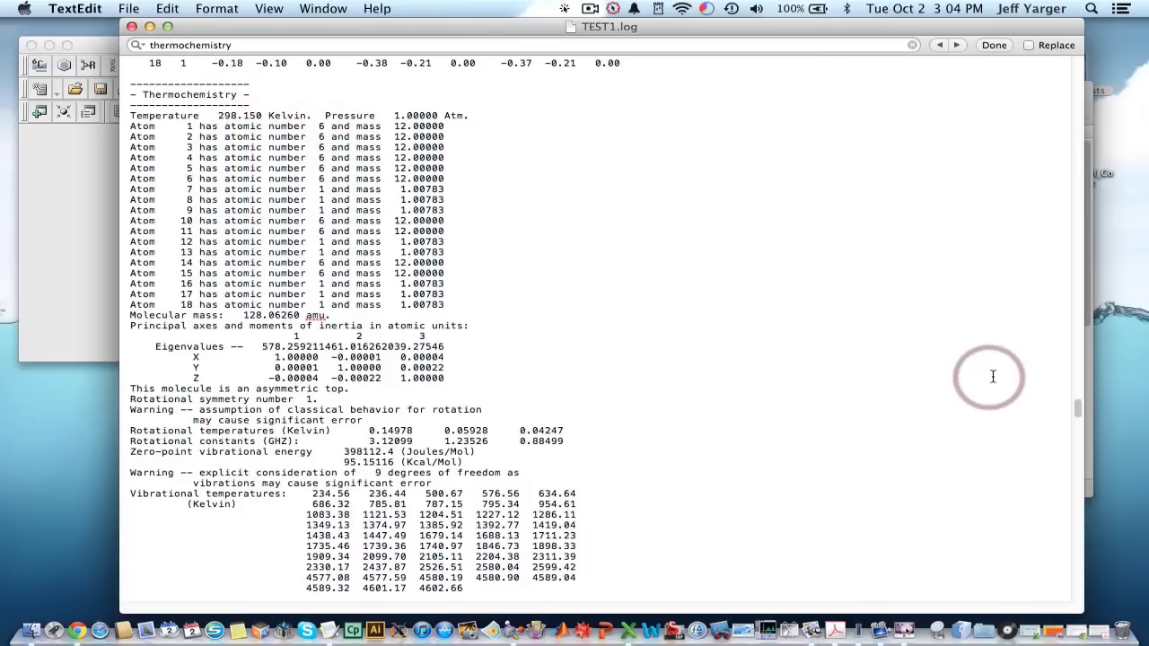
left_click(325, 136)
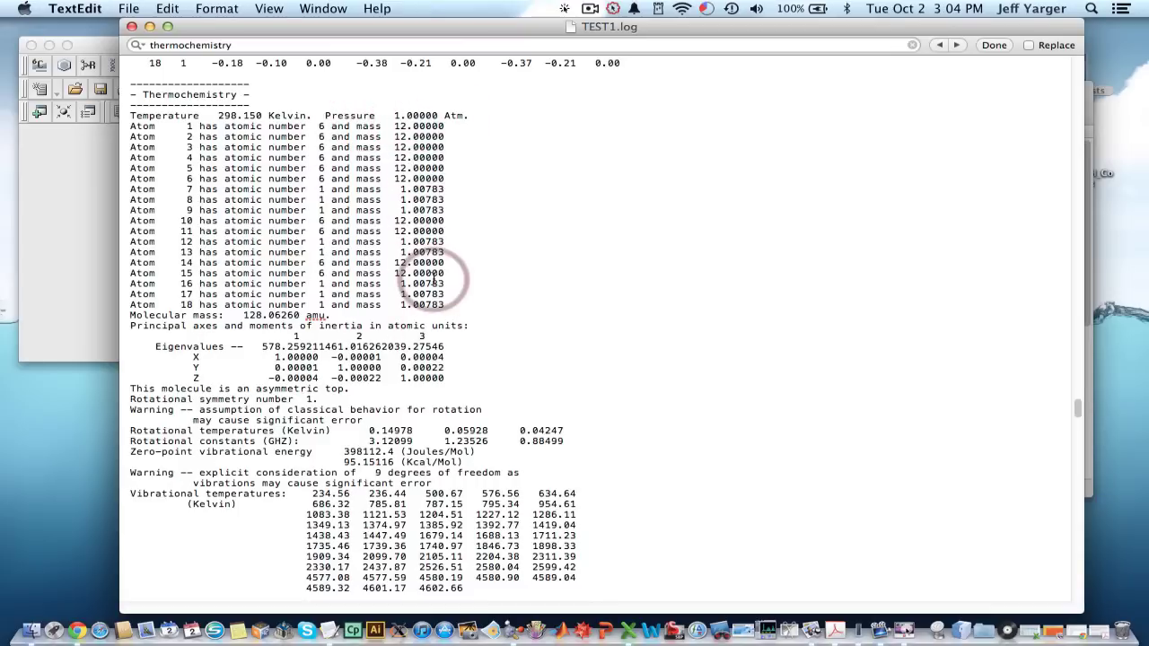
- Scroll to the thermal enthalpy corrections and bring up the Energy_Conversions.tiff table (1 hartree = 627.51 kcal/mol)
scroll(436, 273, "down", 1)
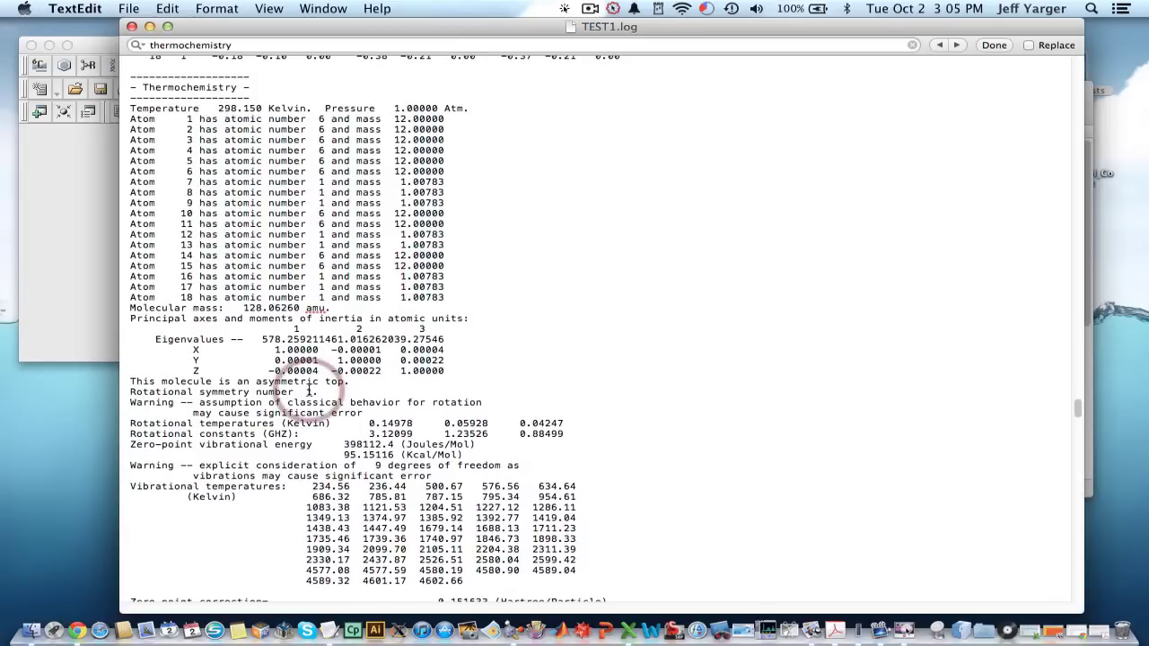
scroll(309, 391, "down", 5)
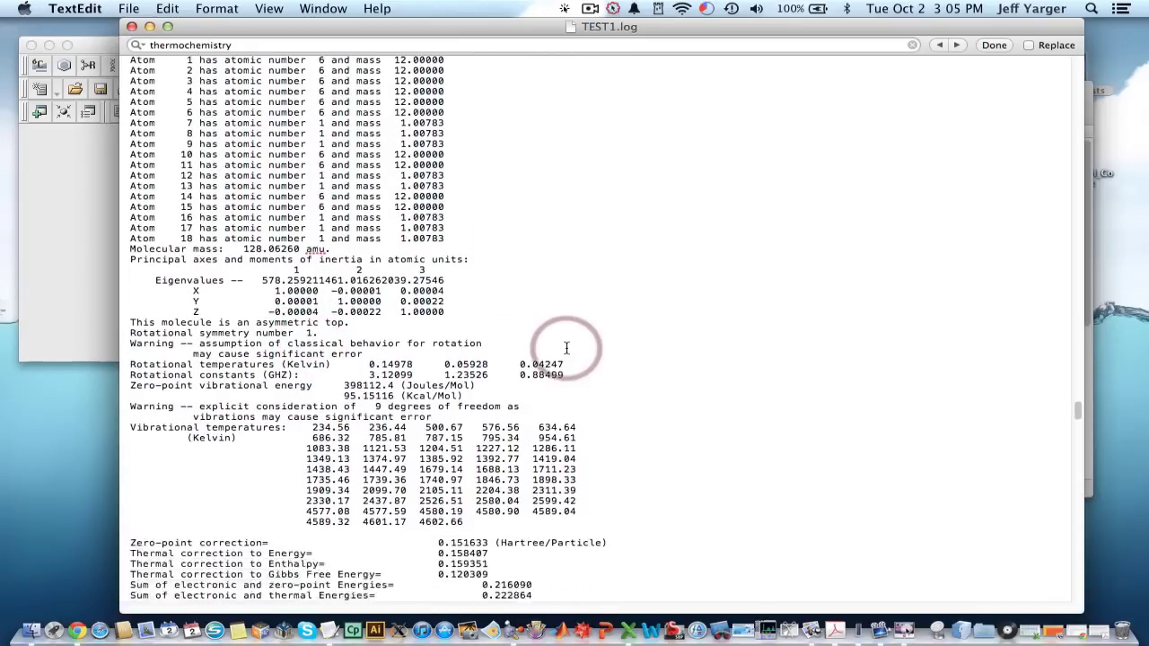
scroll(567, 348, "down", 10)
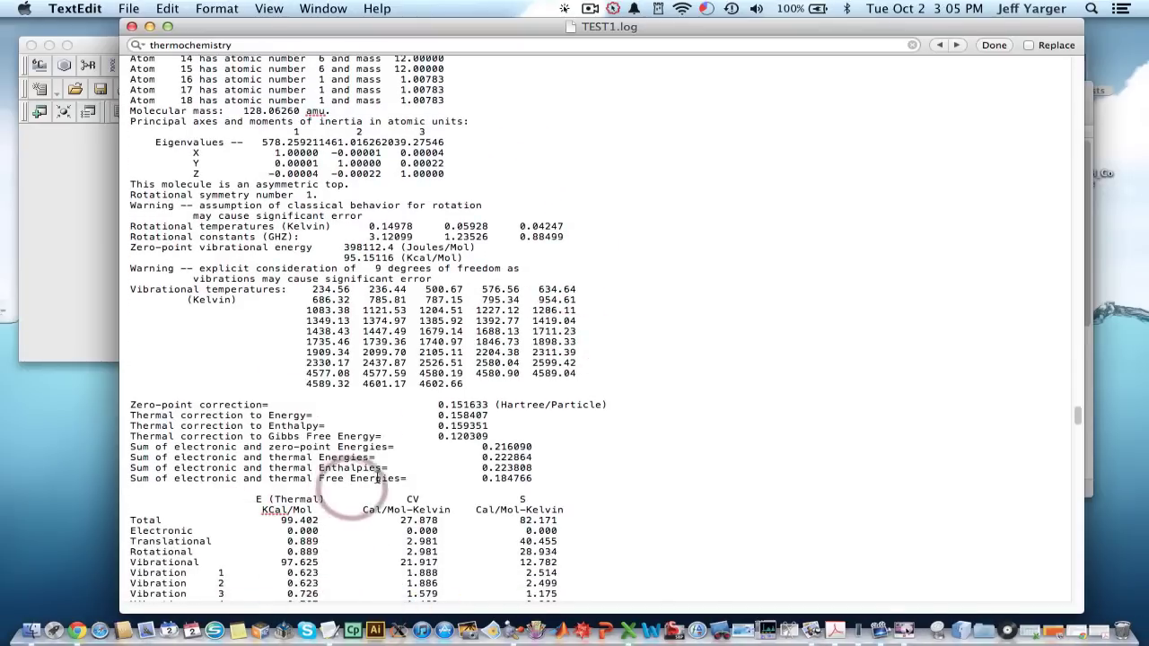
scroll(688, 281, "down", 6)
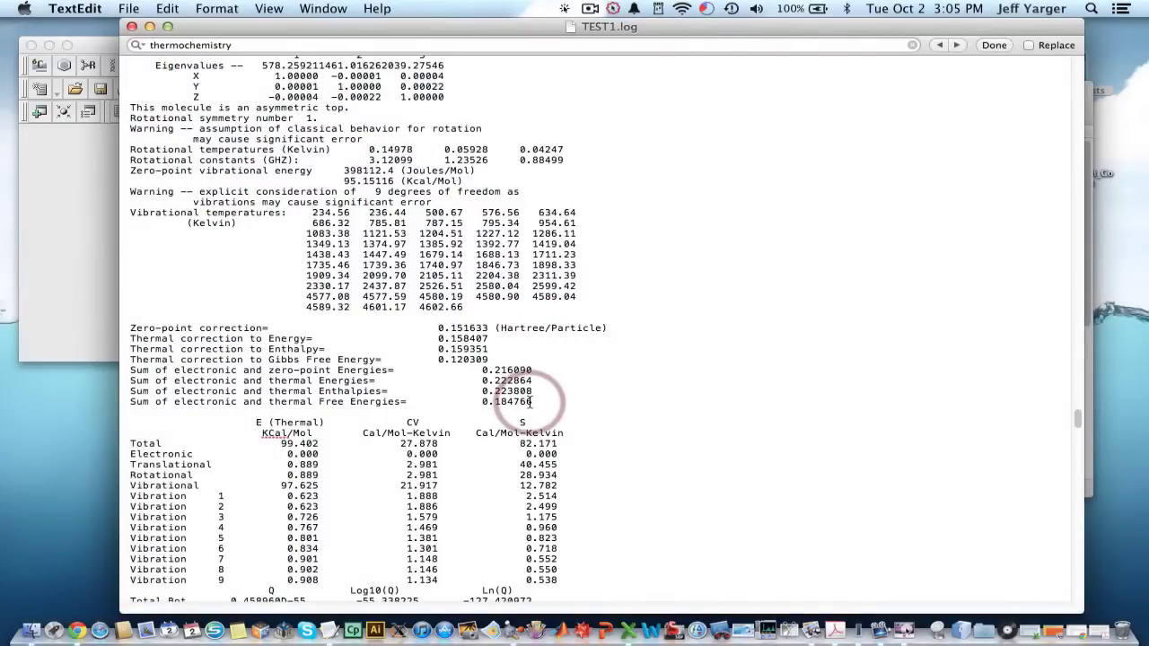
left_click(1055, 626)
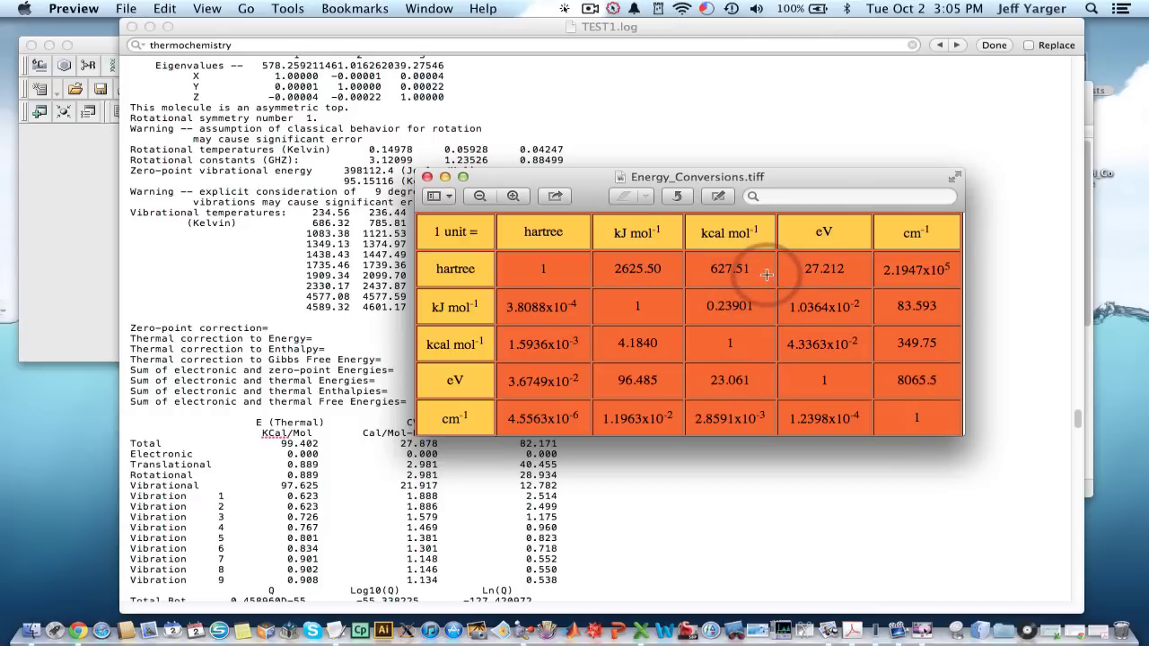
- Minimize the Energy_Conversions table and return to TEST1.log's 0.151633 hartree zero-point correction
left_click(444, 176)
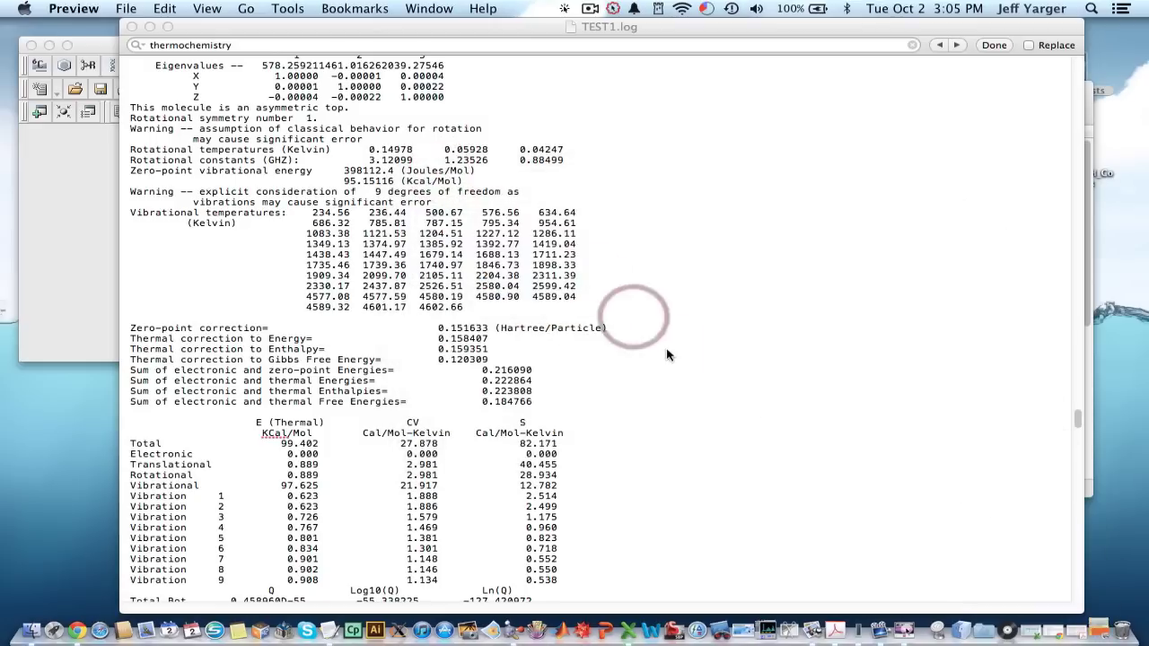
left_click(297, 32)
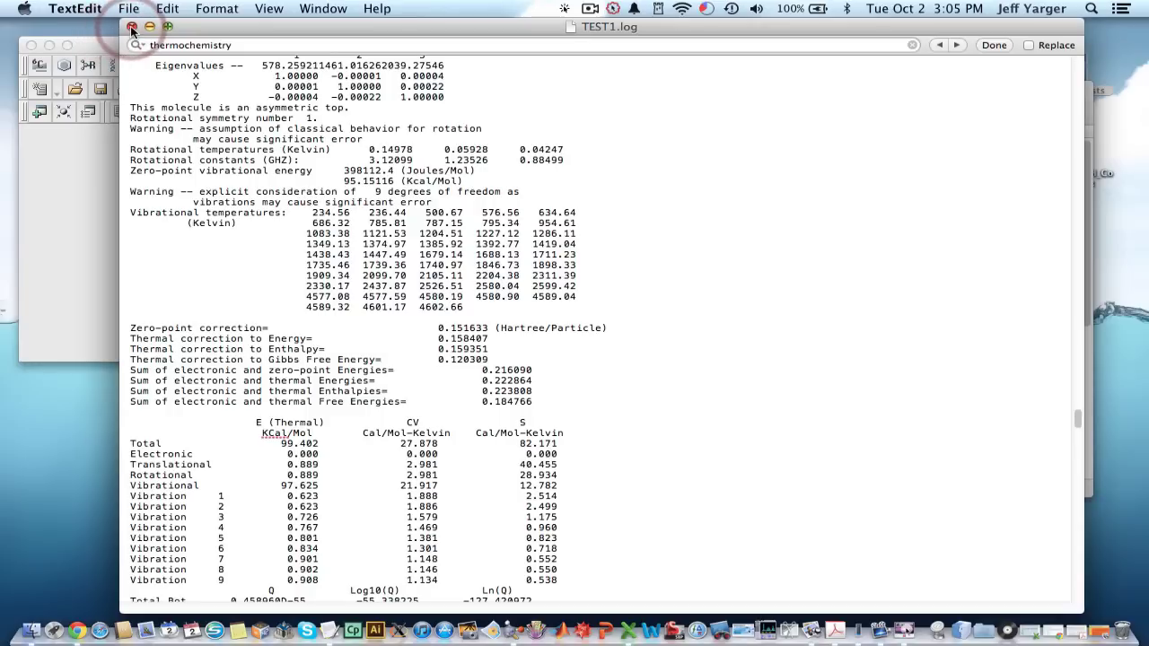
- Restore the Naph_Azulene_DH_Comparison workbook and inspect C3's =B3*627.51 conversion formula
left_click(1037, 628)
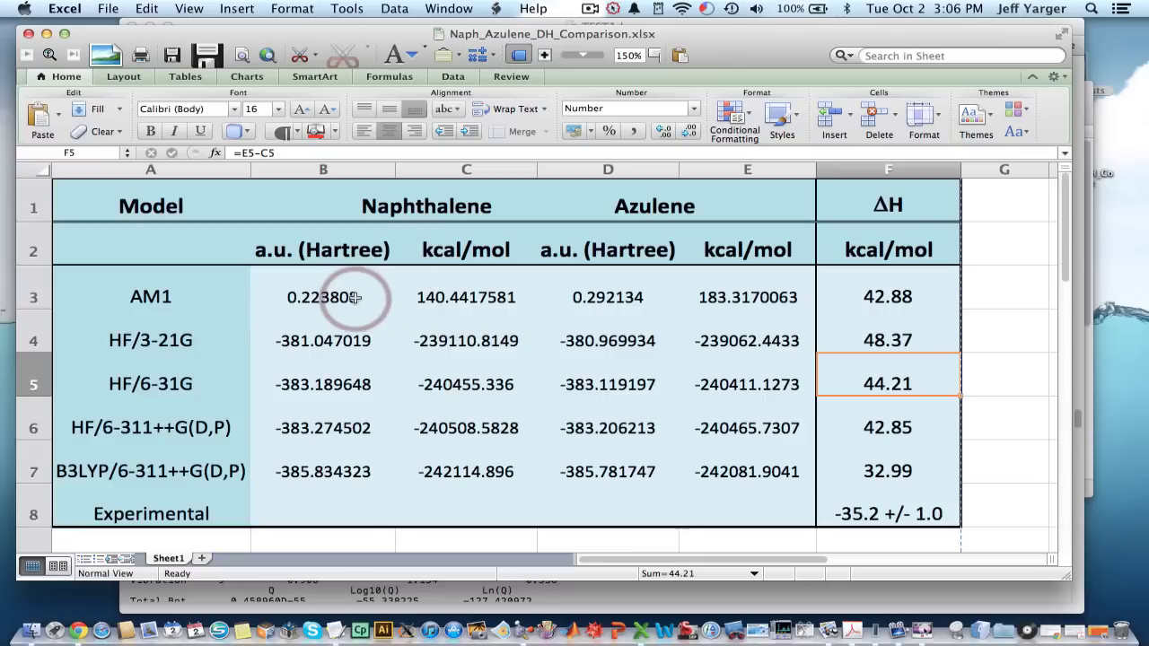
double_click(471, 292)
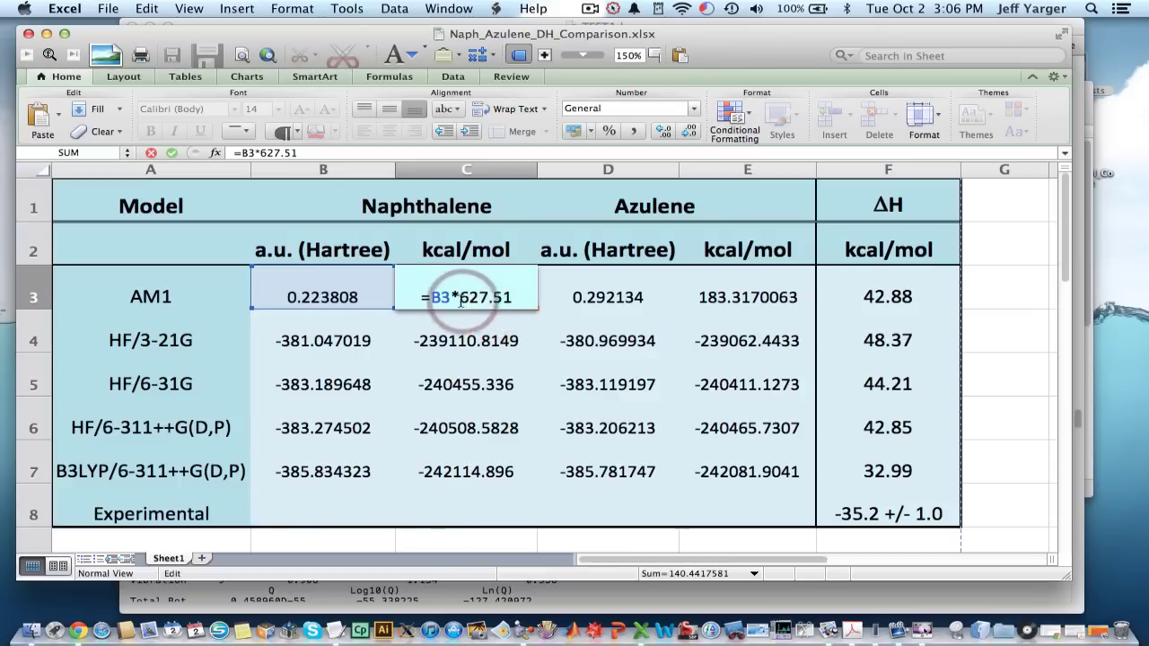
key("Return")
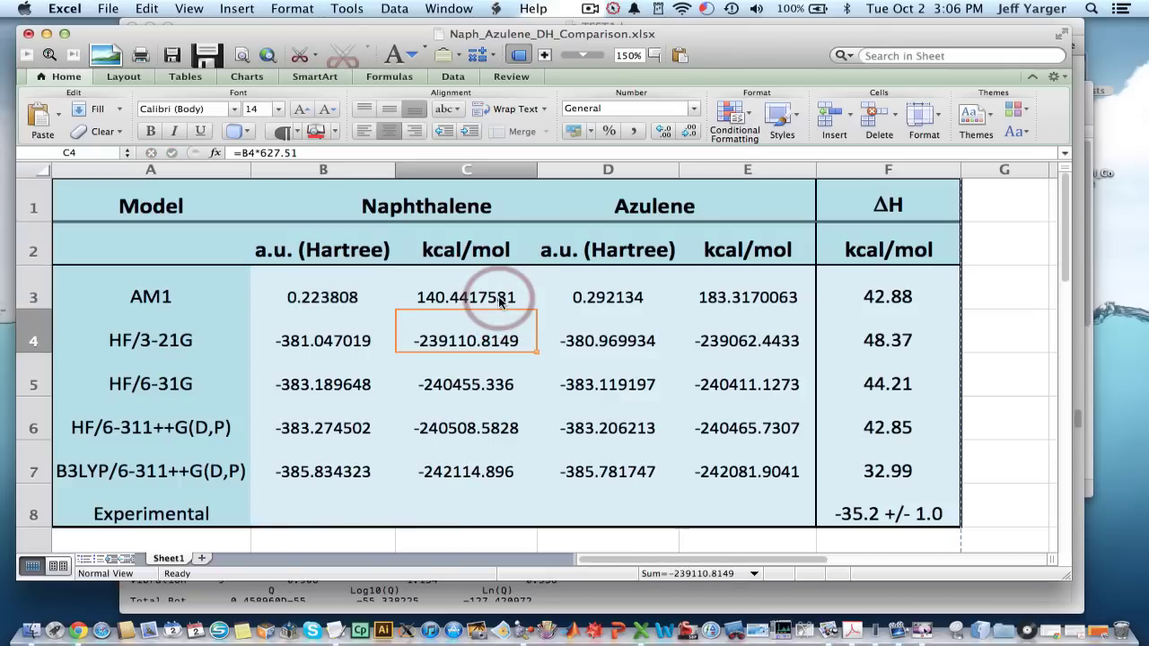
left_click(530, 305)
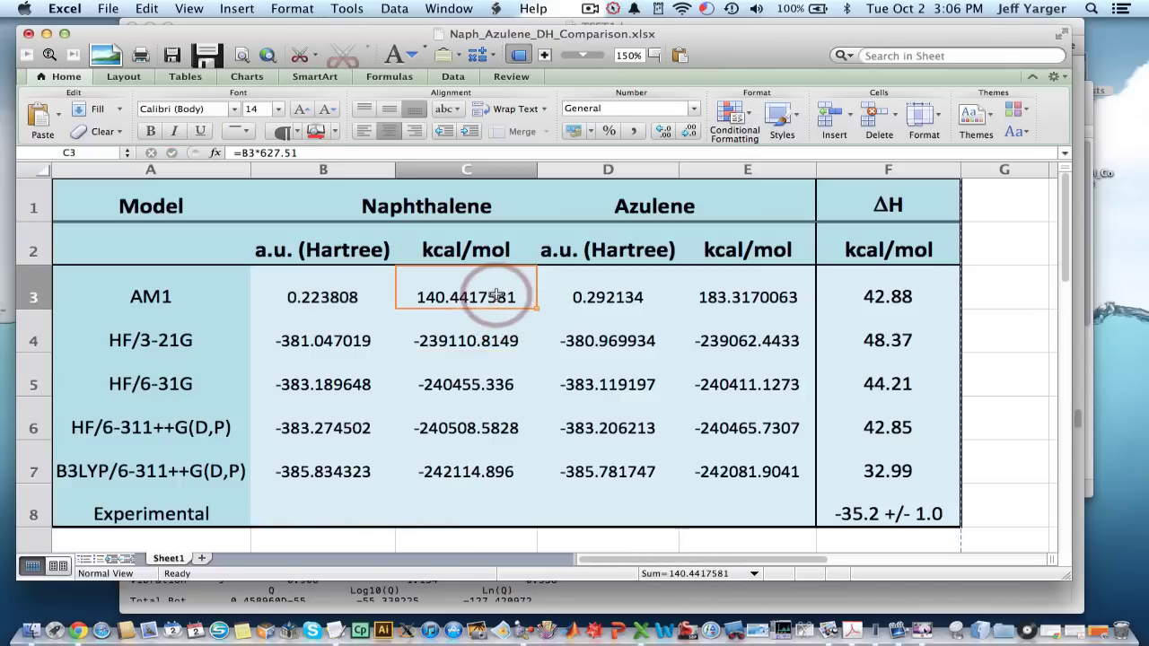
- Check the AM1 Hartree values in B3 and D3 and the kcal/mol formulas in E3 and C3
left_click(336, 296)
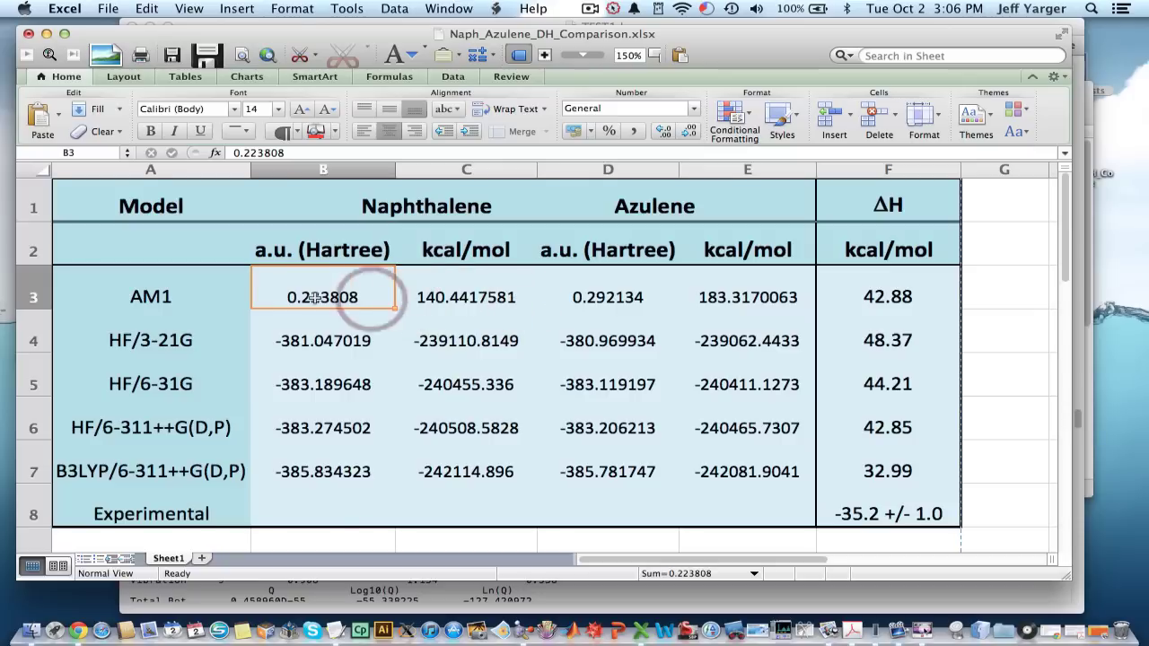
left_click(597, 294)
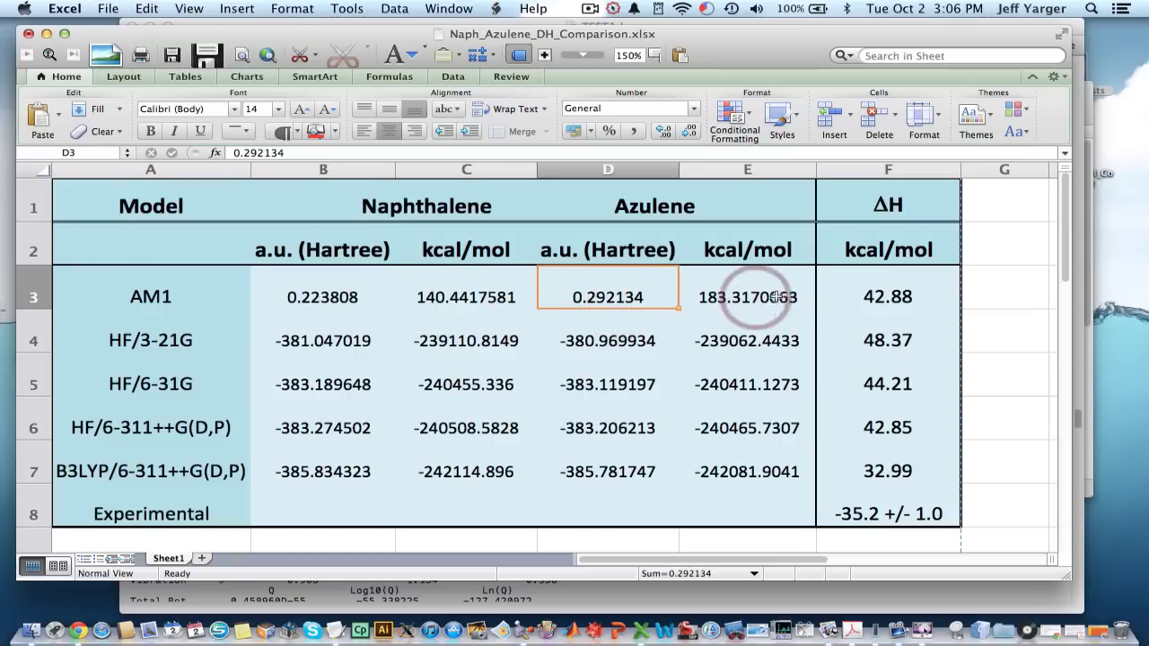
left_click(778, 297)
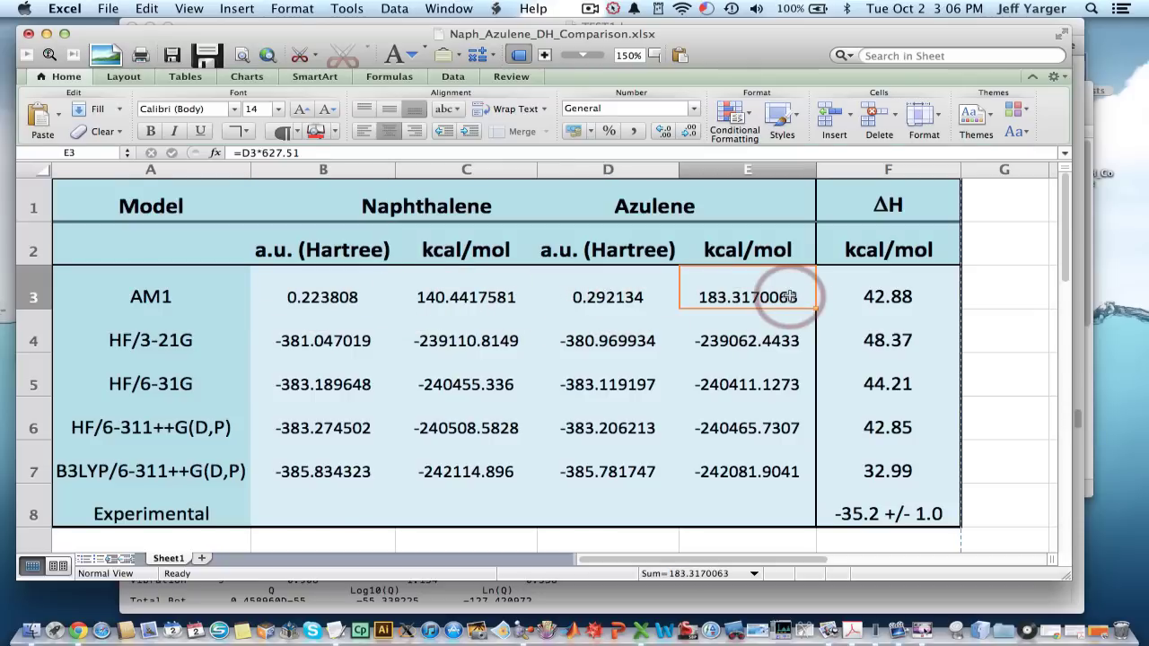
left_click(485, 281)
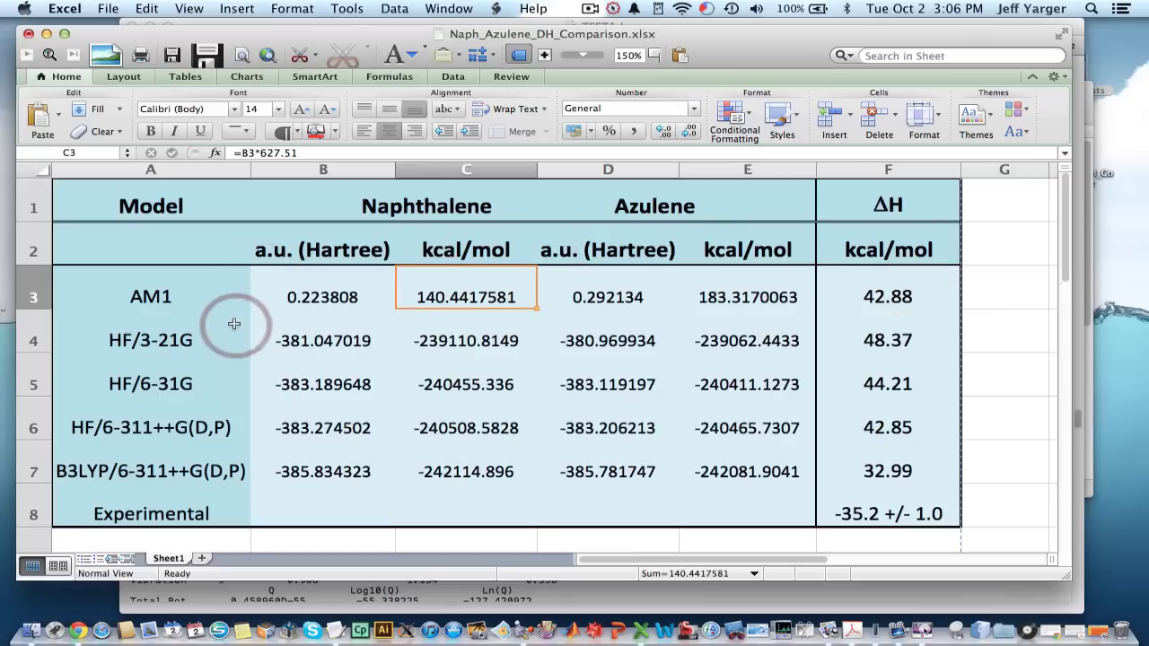
- Review the model labels AM1, HF/3-21G, HF/6-31G and HF/6-311++G(D,P) in column A
left_click(160, 296)
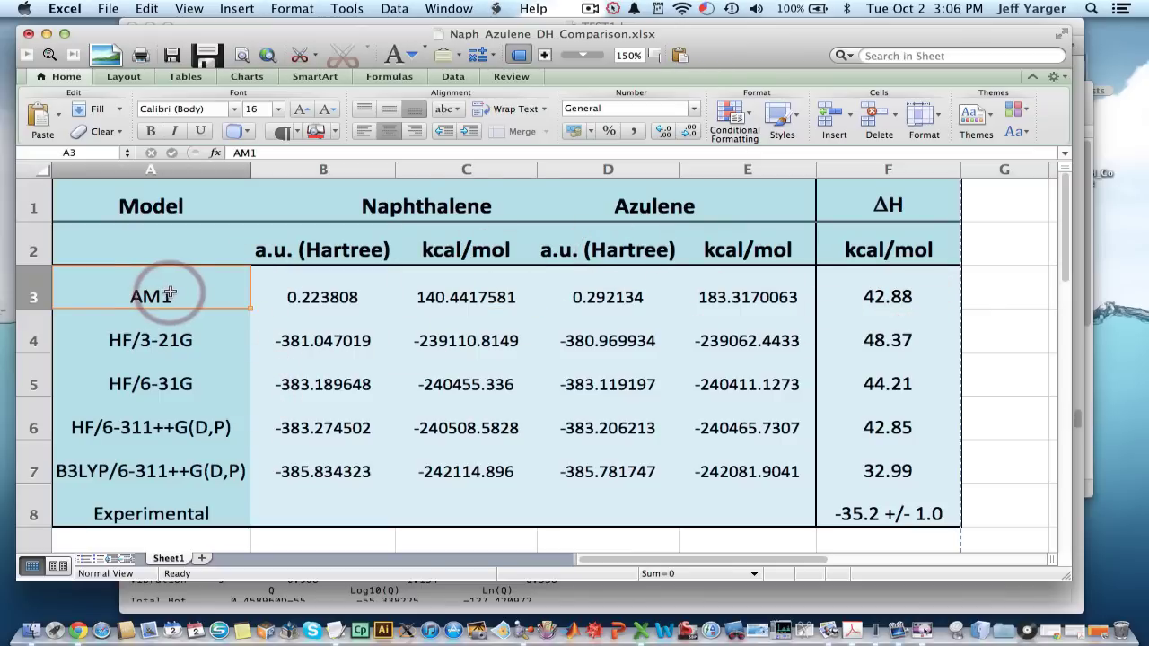
left_click(193, 342)
left_click(205, 385)
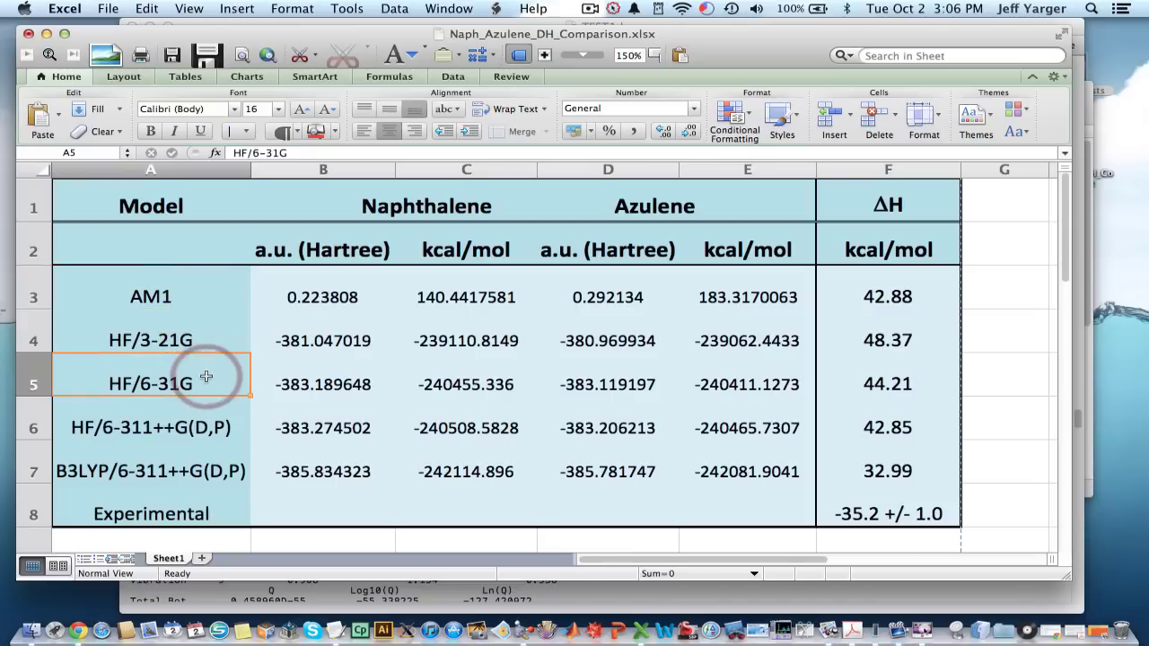
left_click(211, 419)
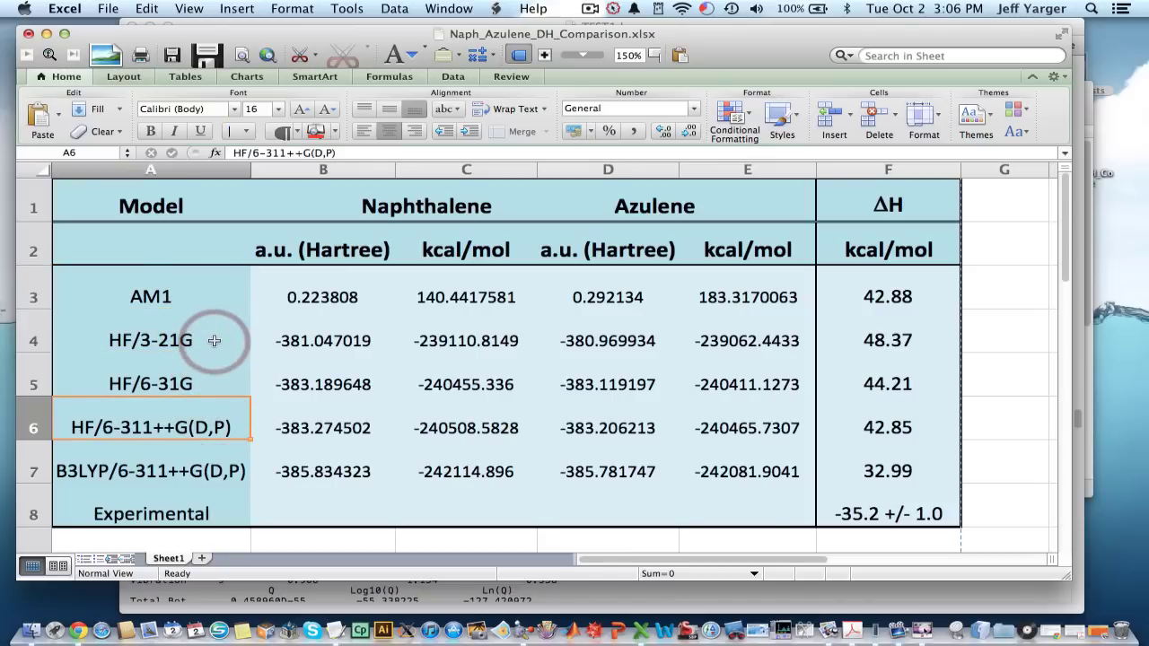
left_click(1073, 631)
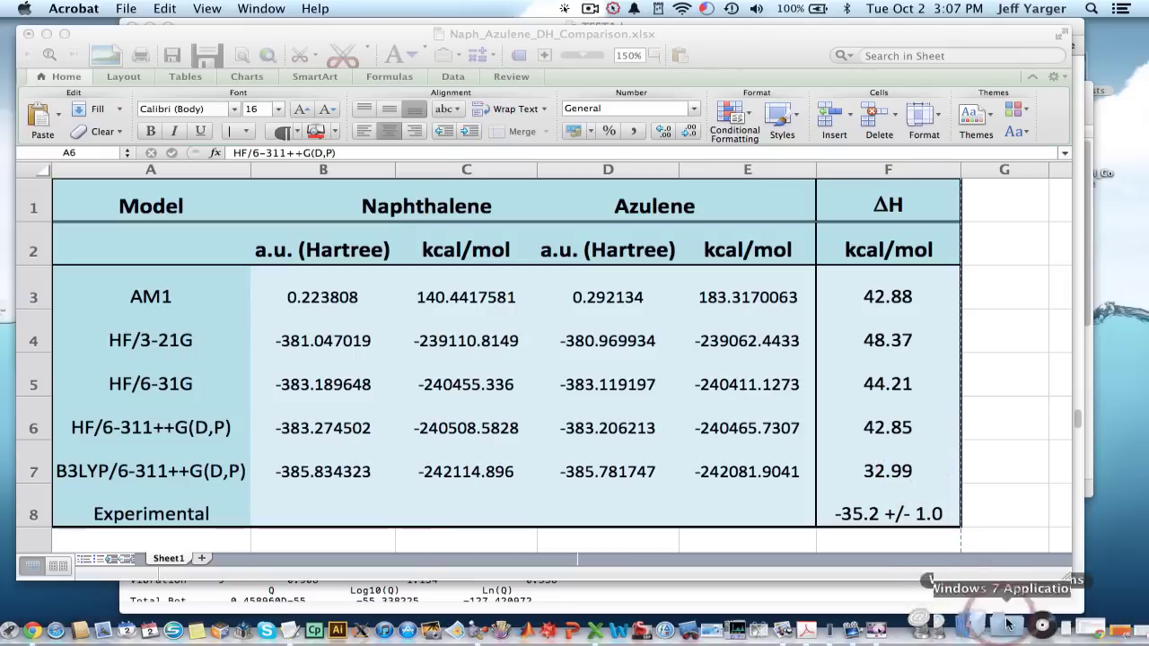
left_click(1093, 617)
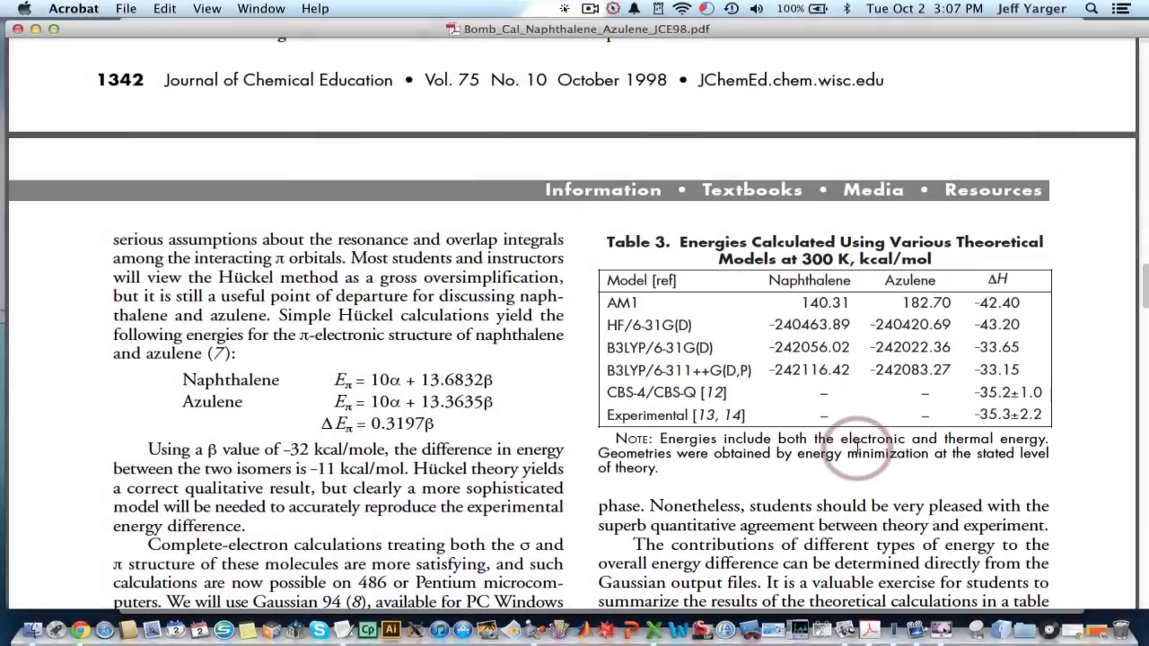
left_click(36, 29)
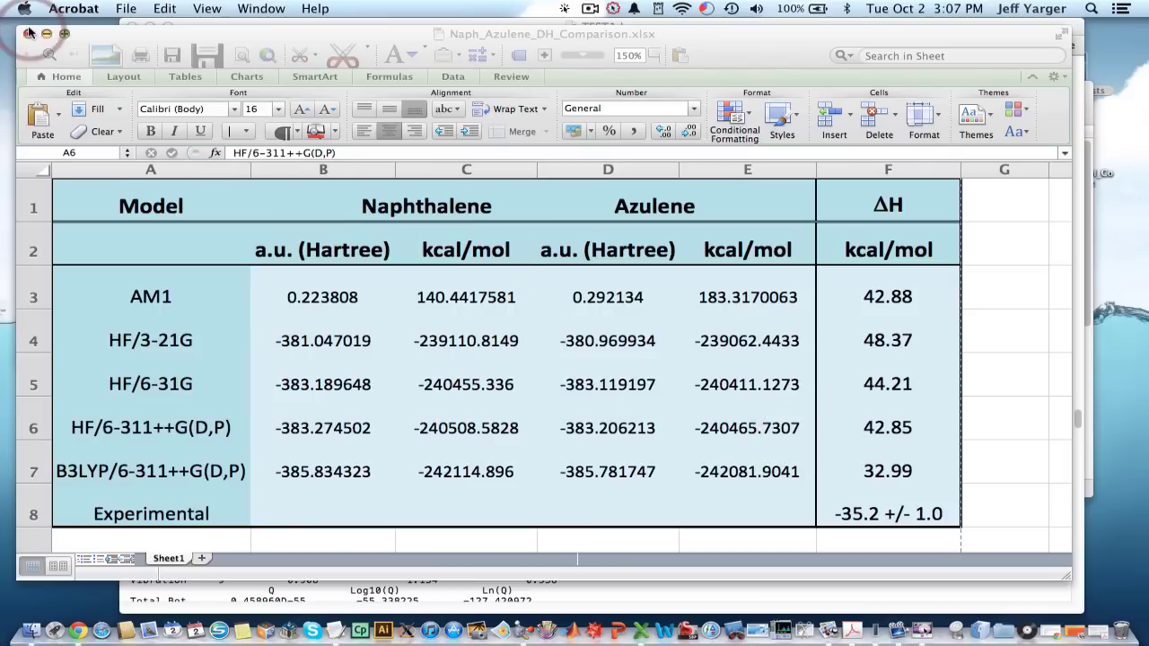
- Check the naphthalene AM1 Hartree and kcal/mol values in B3 and C3, then minimize Excel
left_click(330, 301)
left_click(324, 294)
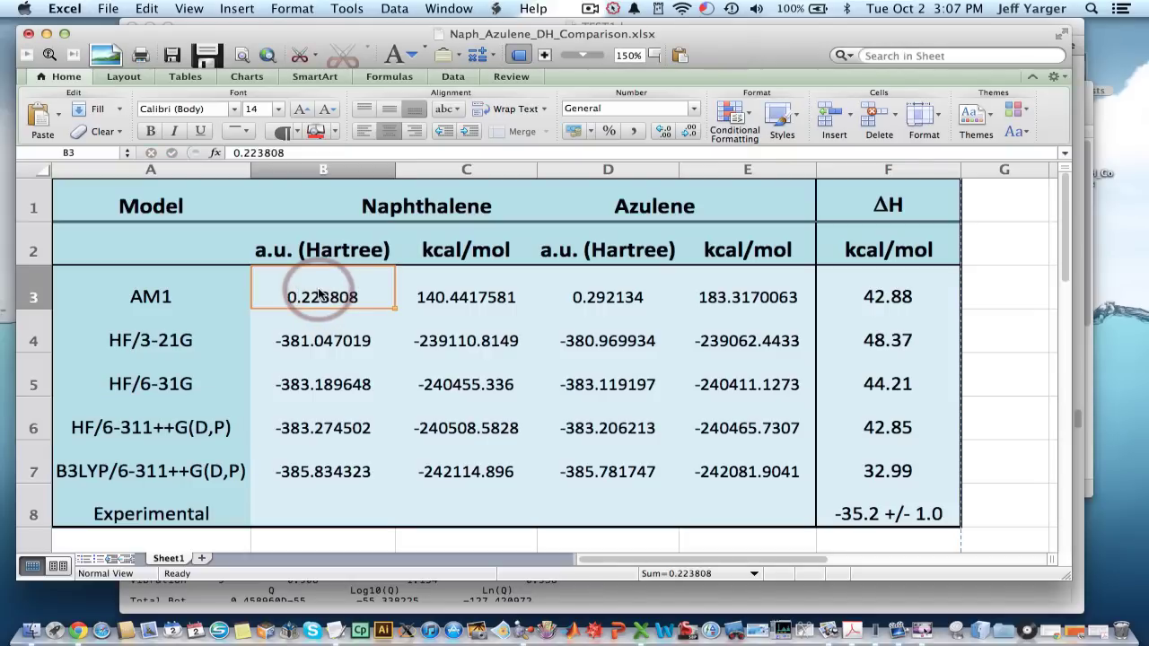
left_click(458, 290)
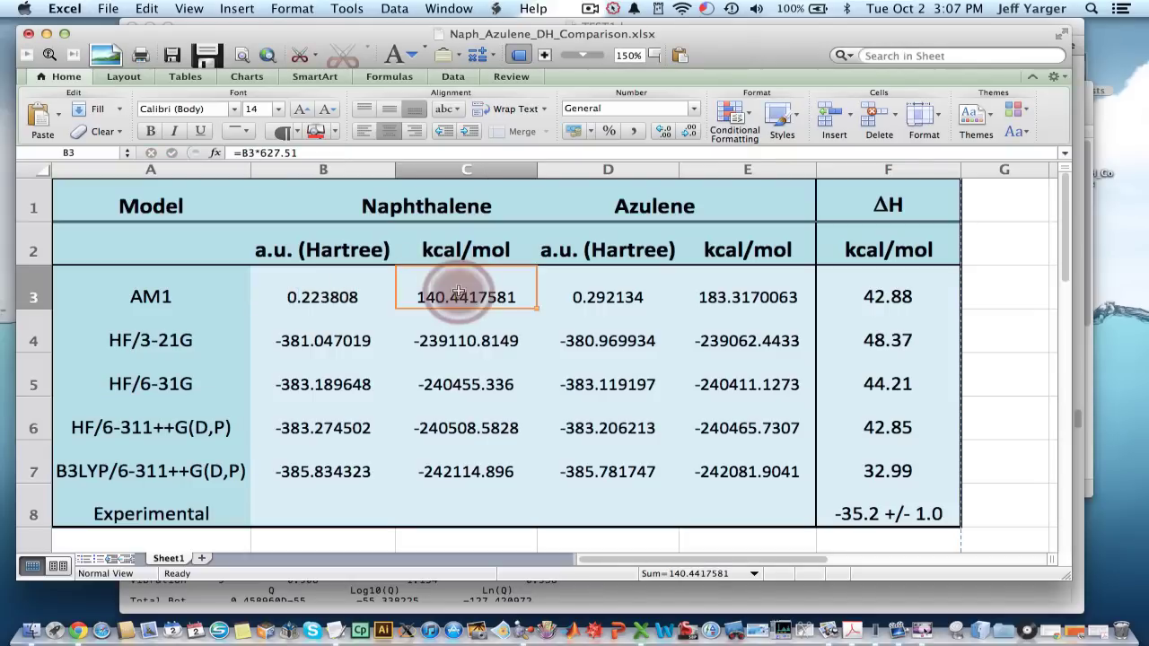
left_click(46, 33)
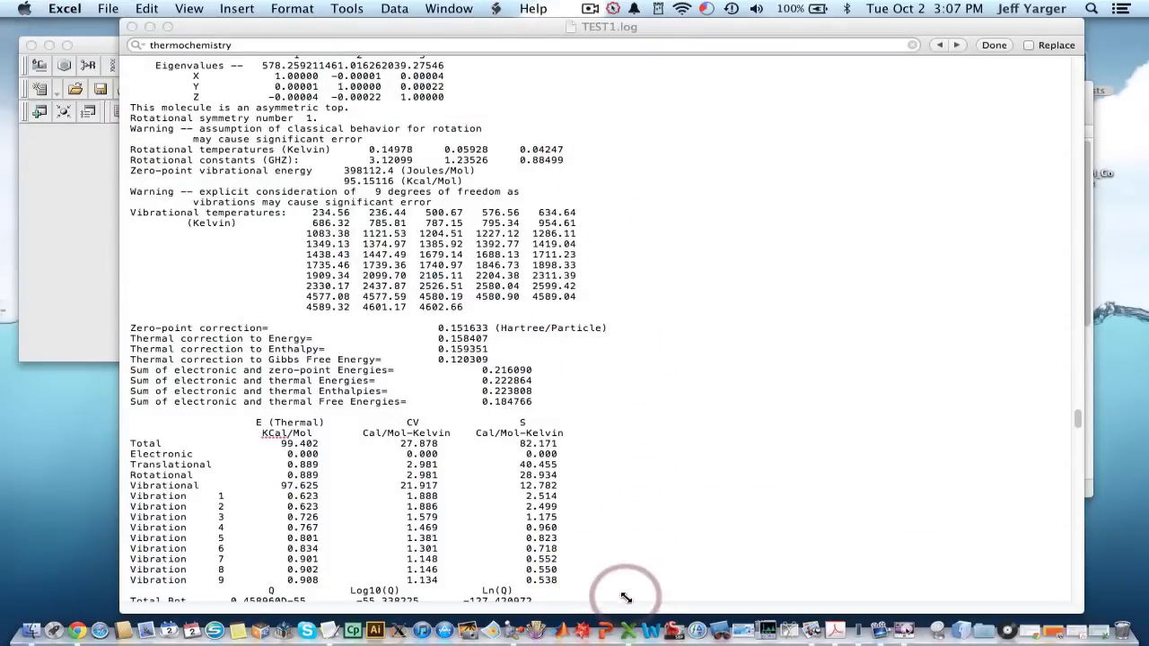
- Close the TEST1.com naphthalene model and create a new empty molecule group
left_click(484, 617)
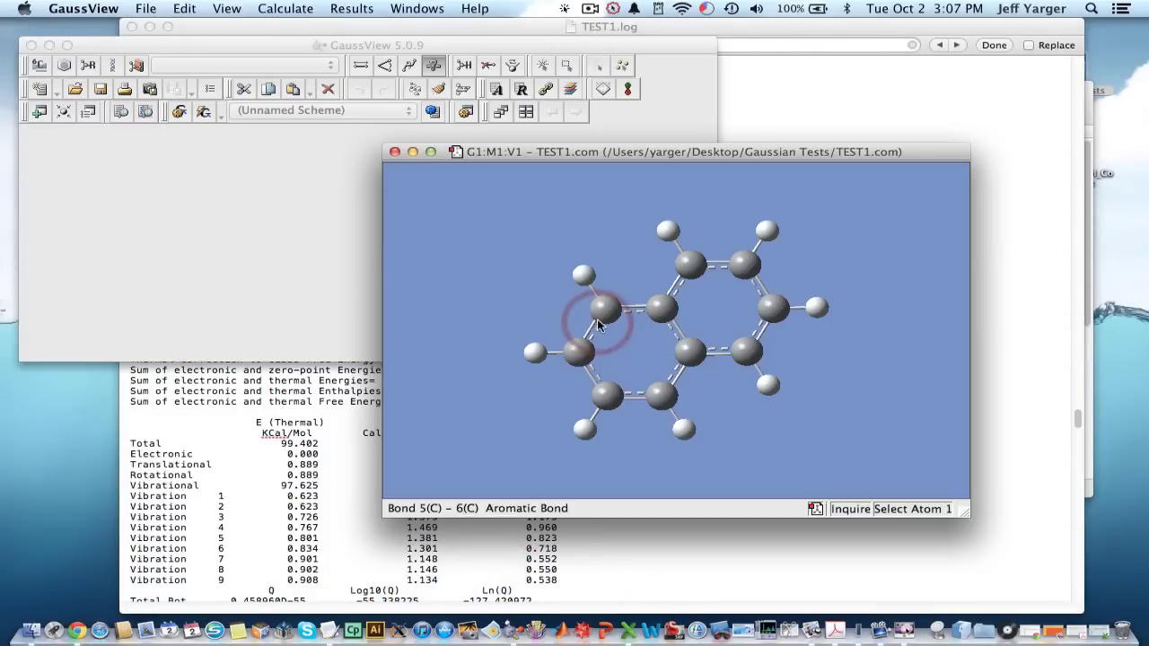
left_click(394, 151)
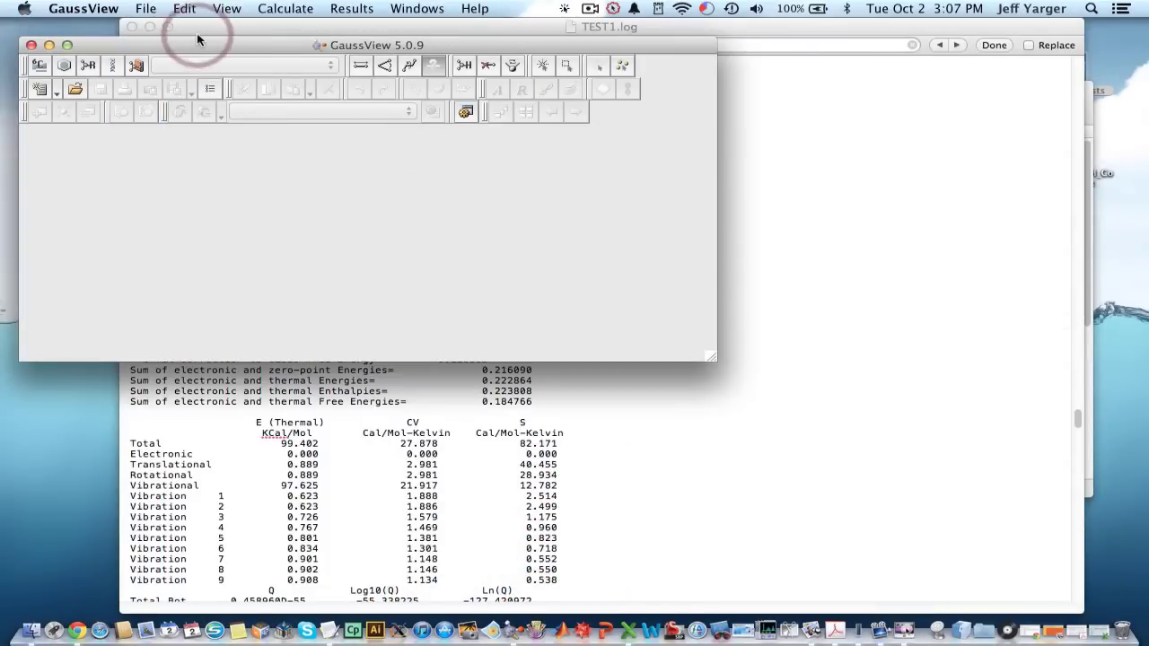
left_click(129, 13)
mouse_move(144, 9)
mouse_move(218, 29)
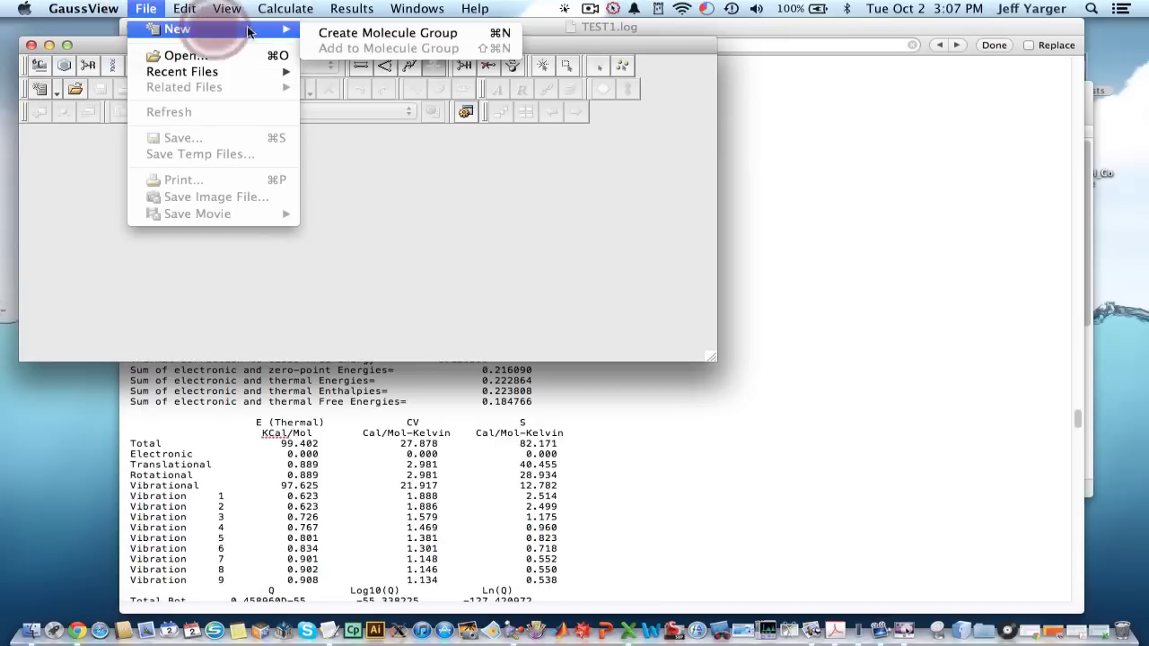
left_click(314, 32)
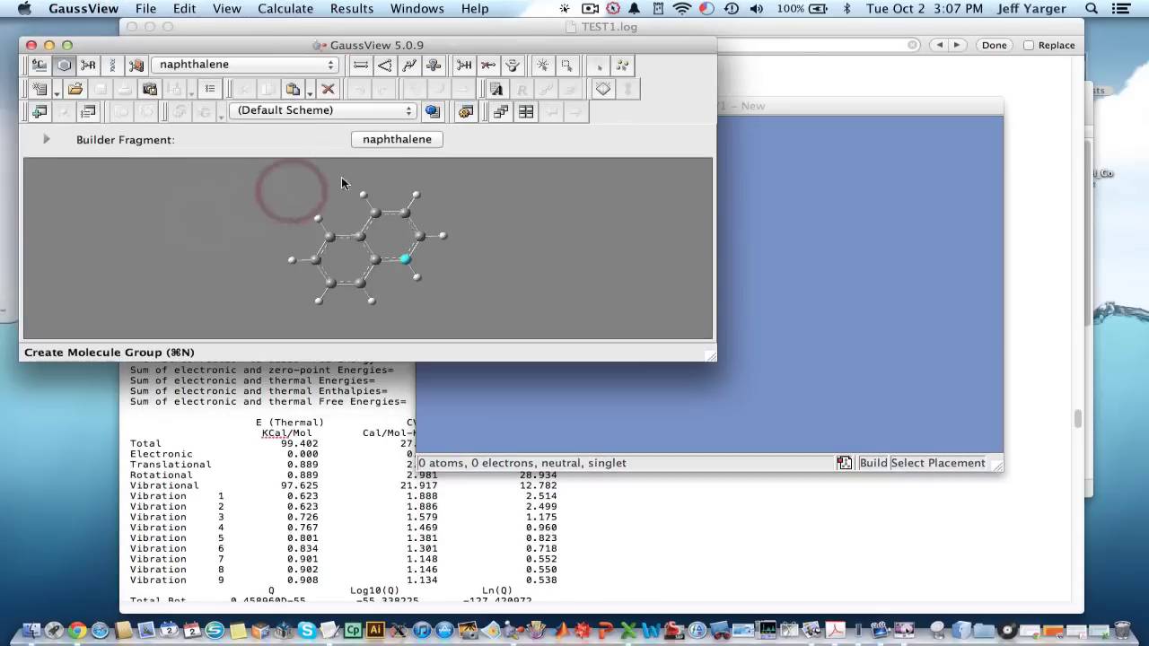
- Place an azulene ring fragment in the new window, center it and rotate the view
left_click(368, 149)
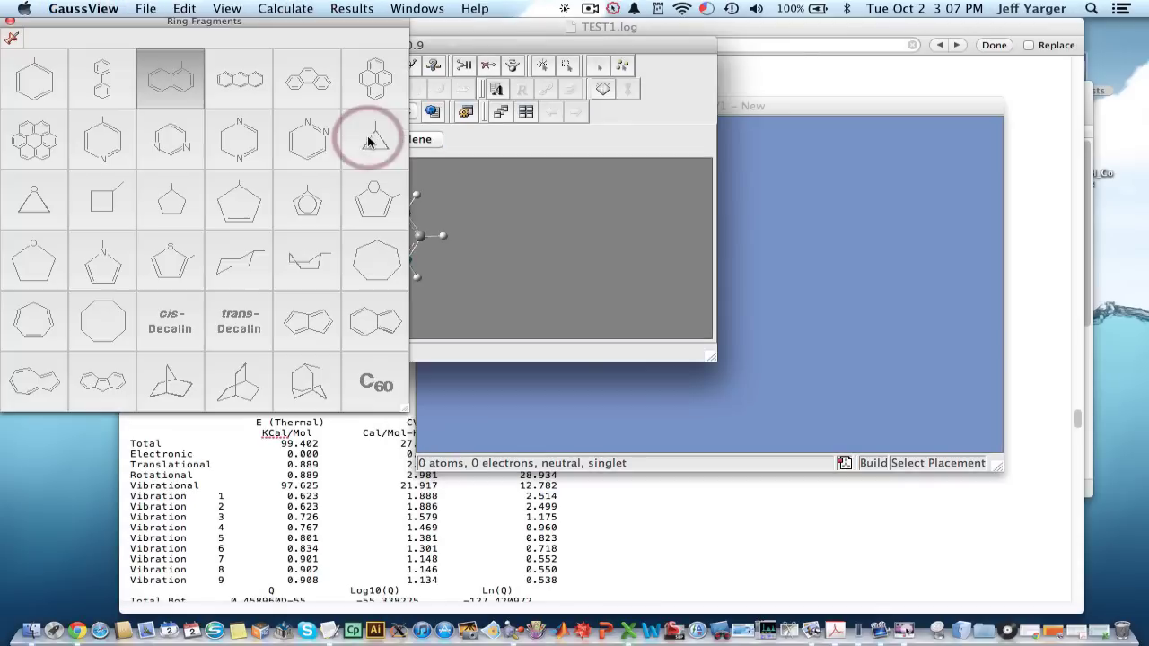
left_click(40, 345)
left_click(826, 303)
left_click(826, 302)
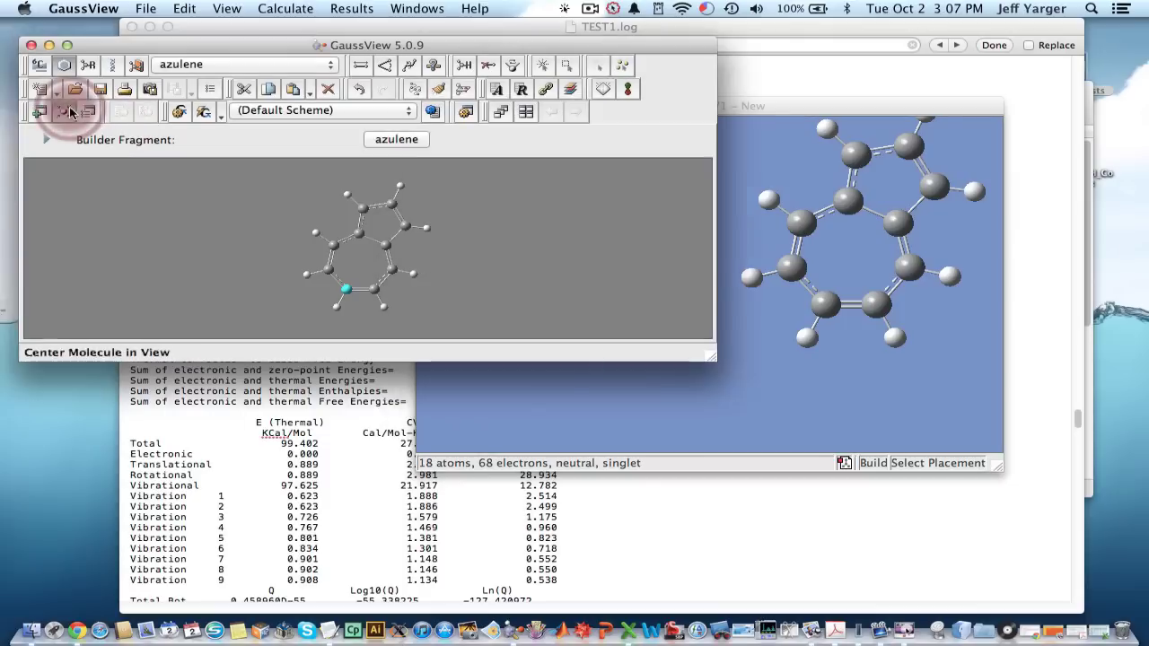
left_click(70, 112)
left_click(769, 108)
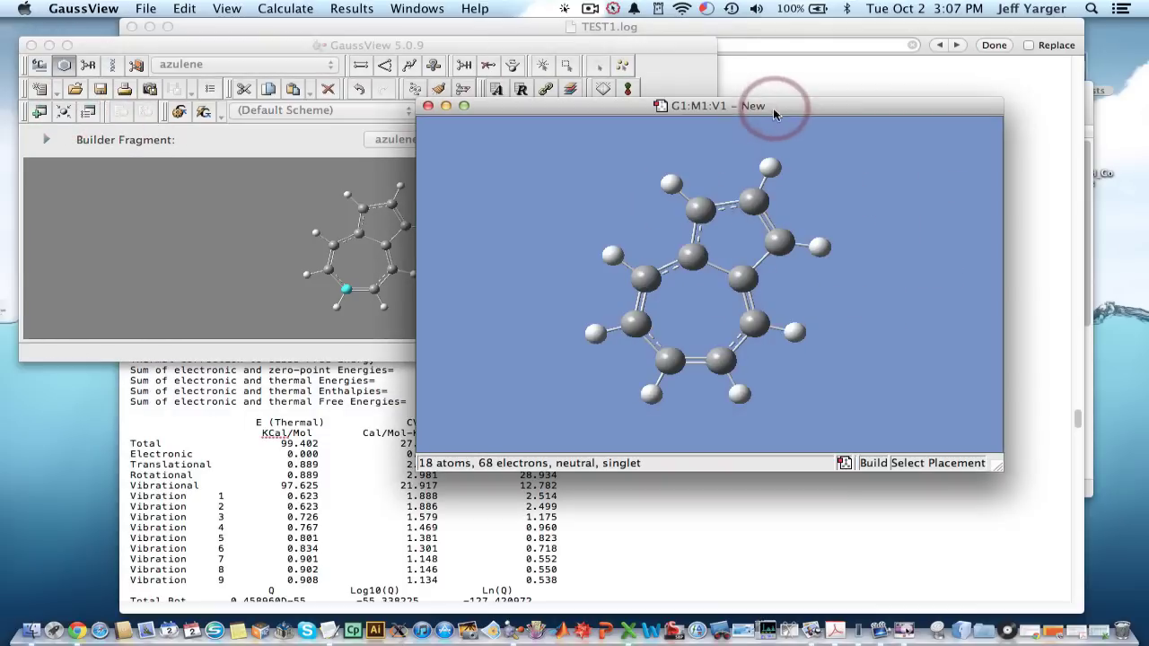
left_click_drag(978, 401, 844, 236)
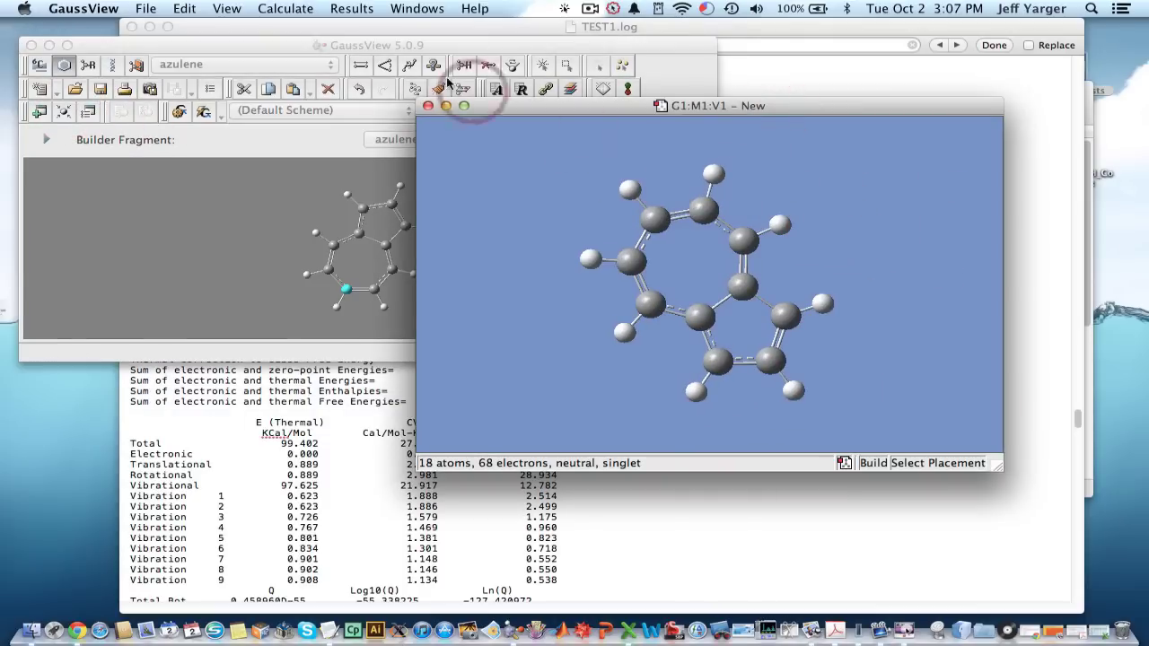
left_click(285, 8)
- Set the azulene calculation to a Frequency job using the semi-empirical AM1 method
left_click(359, 28)
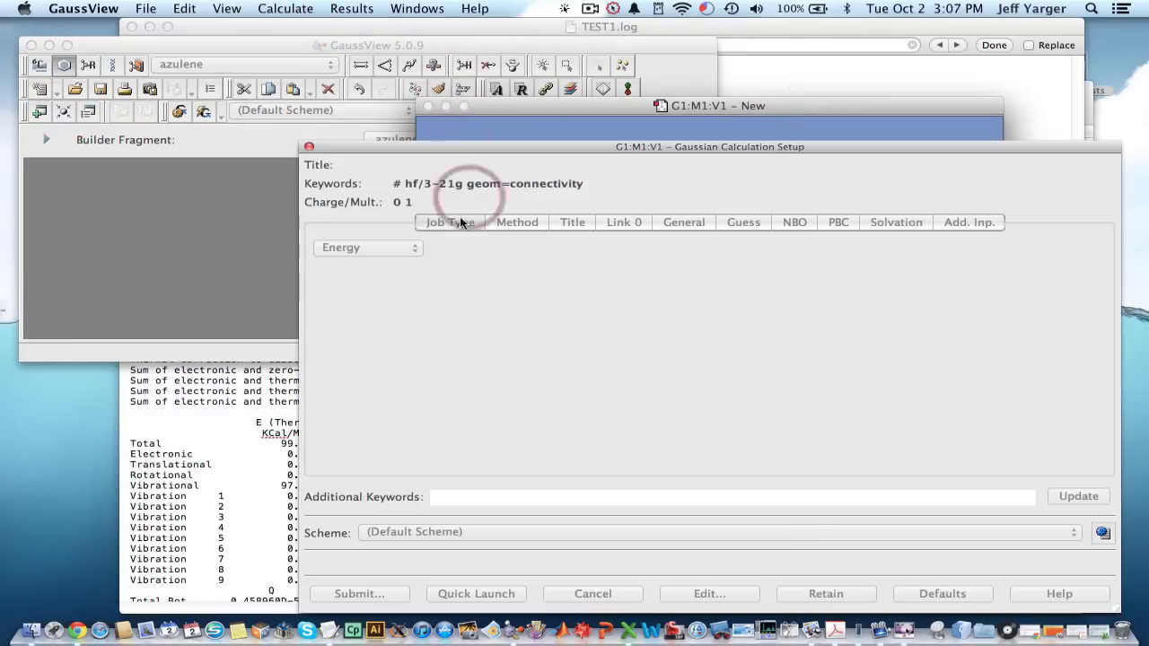
left_click(409, 251)
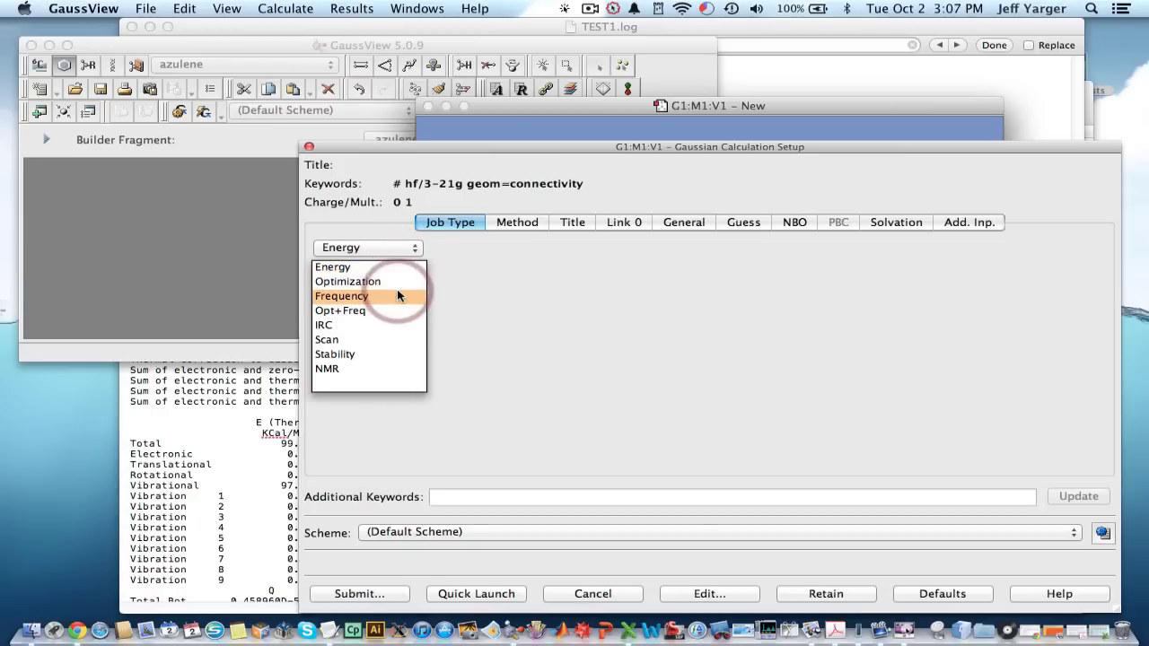
left_click(399, 295)
left_click(519, 224)
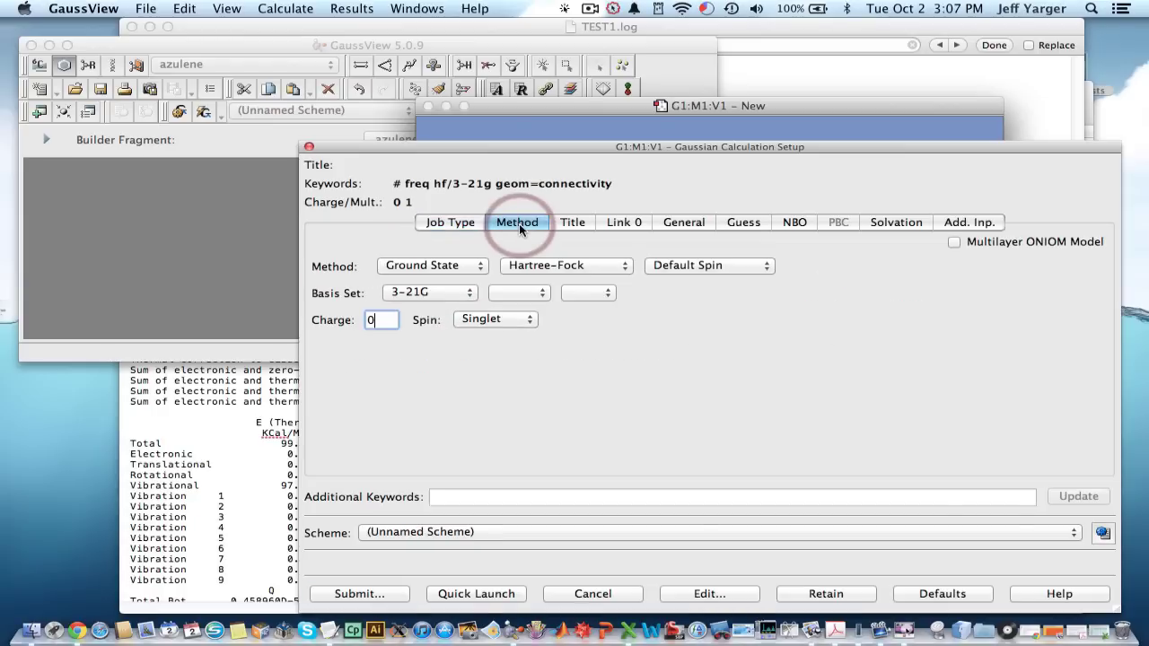
left_click(607, 275)
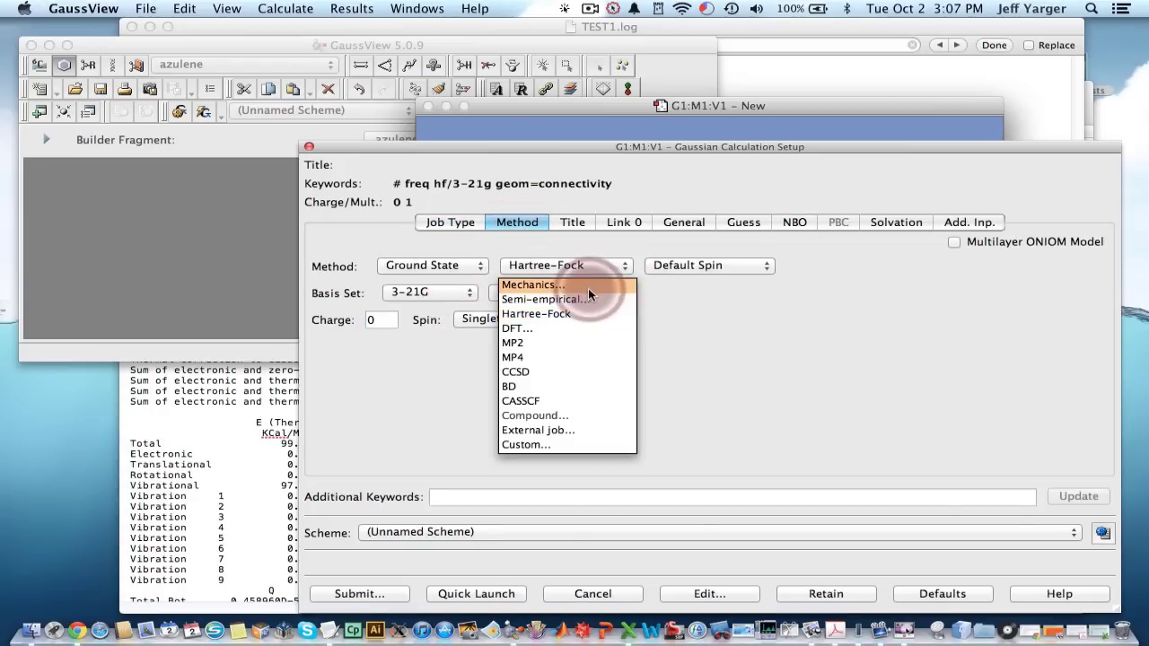
left_click(586, 296)
left_click(804, 267)
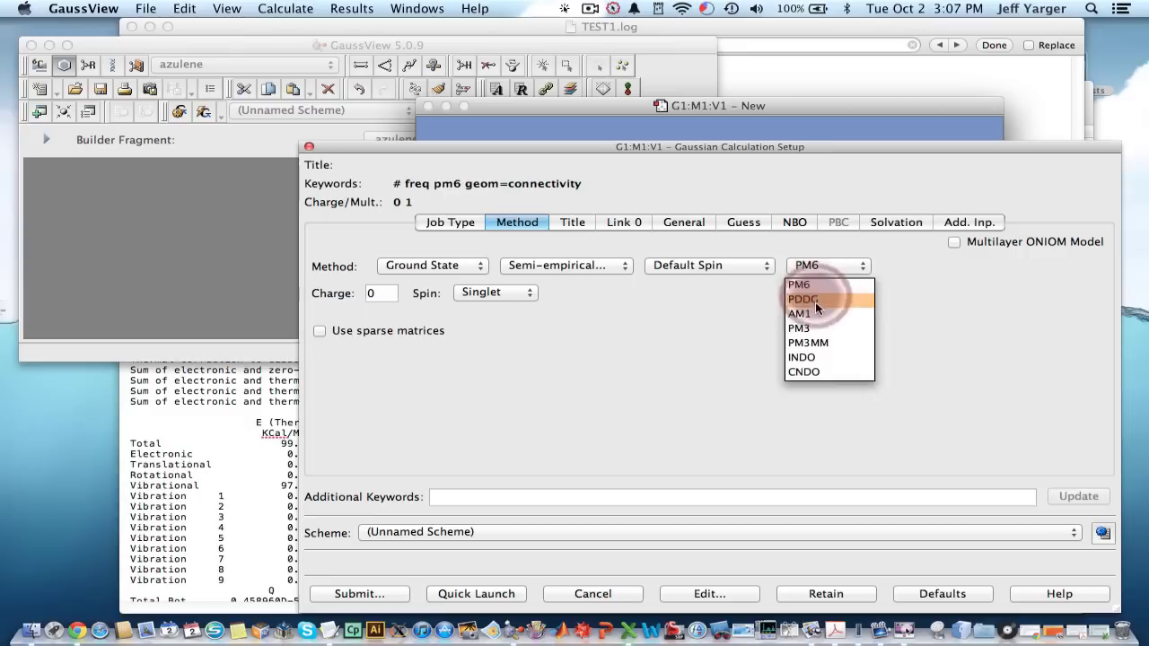
left_click(818, 311)
- Submit the job, saving the input file as TEST2.com
left_click(359, 594)
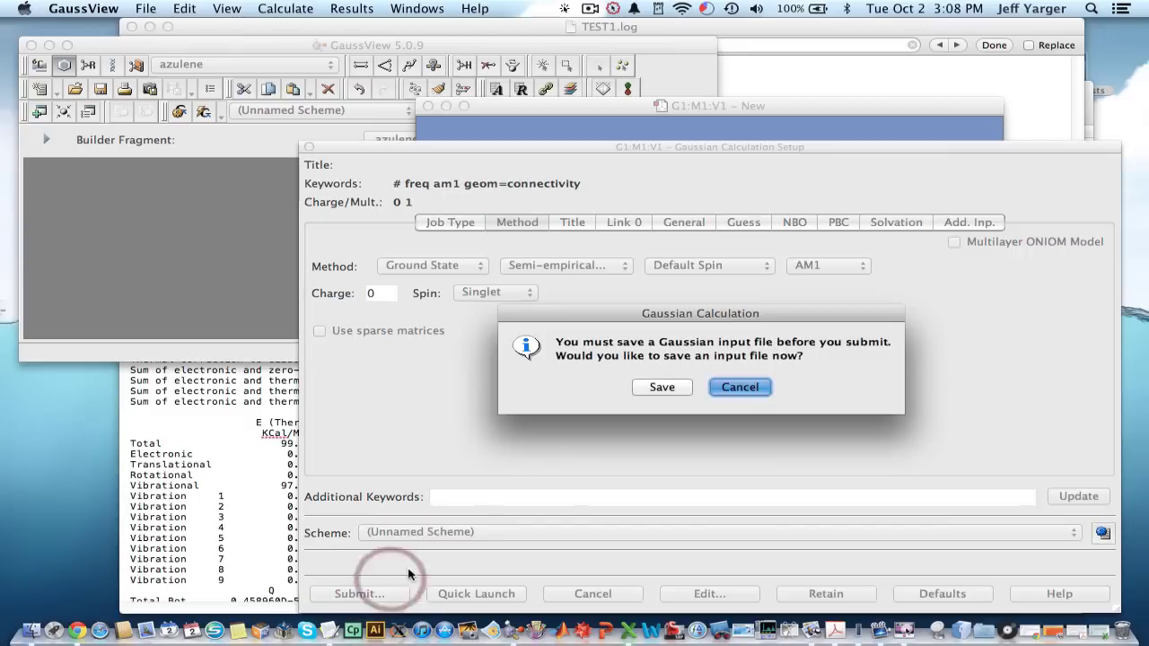
left_click(688, 386)
left_click(550, 357)
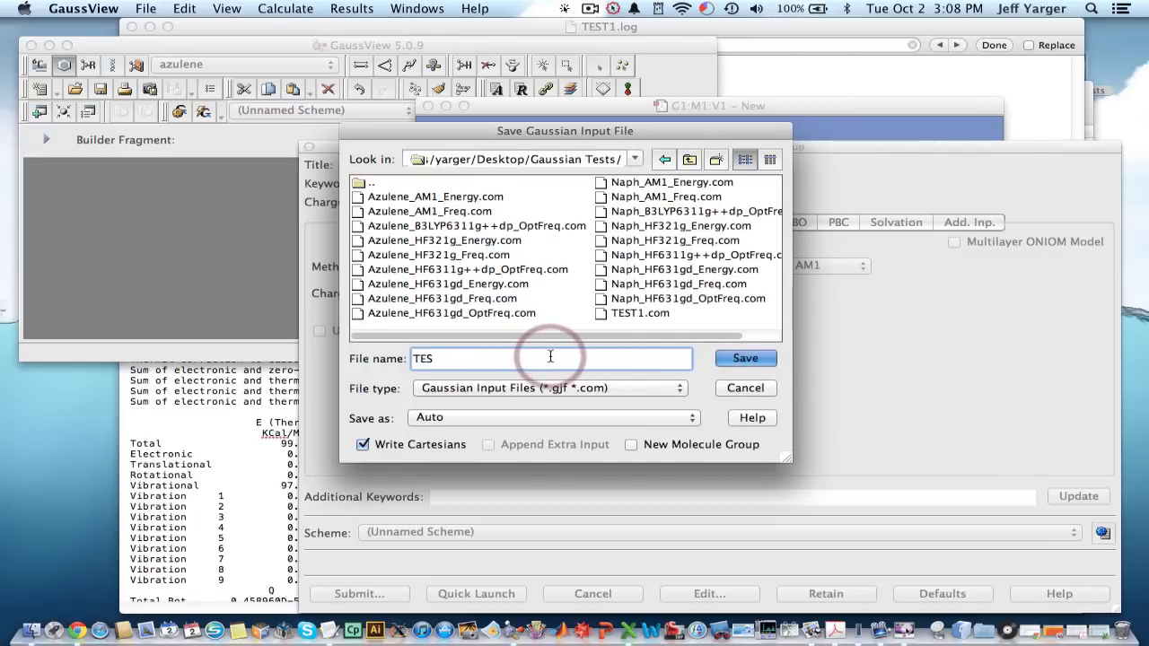
left_click(764, 359)
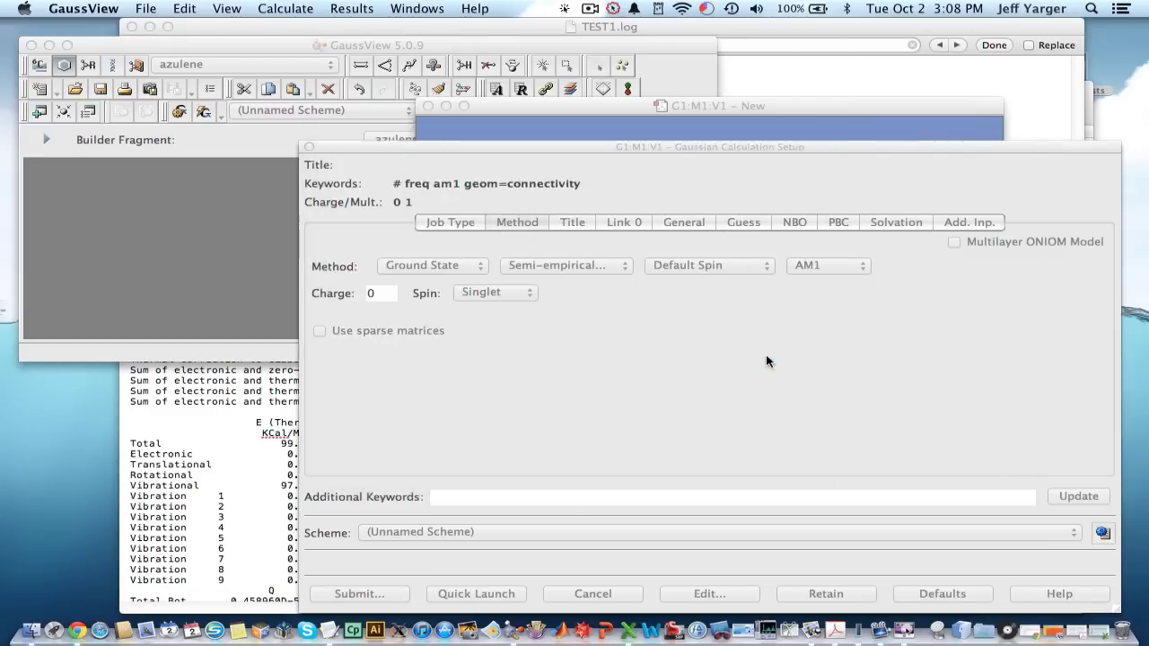
- Run the calculation, open the TEST2.log result, then close both TEST2 molecule windows
left_click(646, 390)
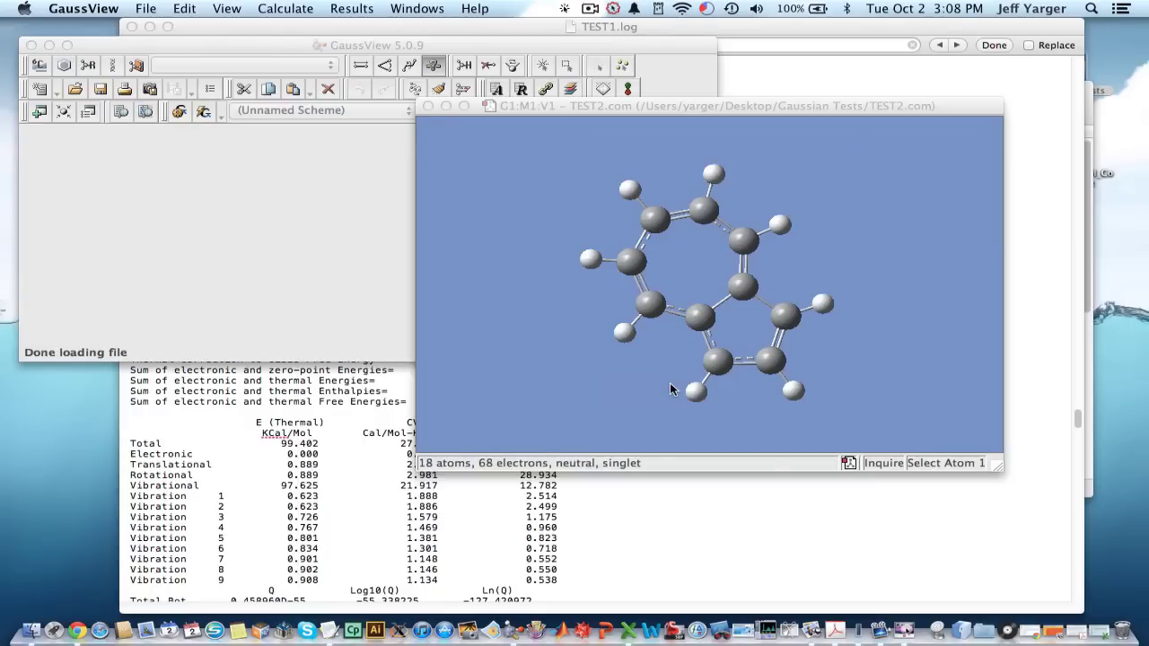
left_click(532, 293)
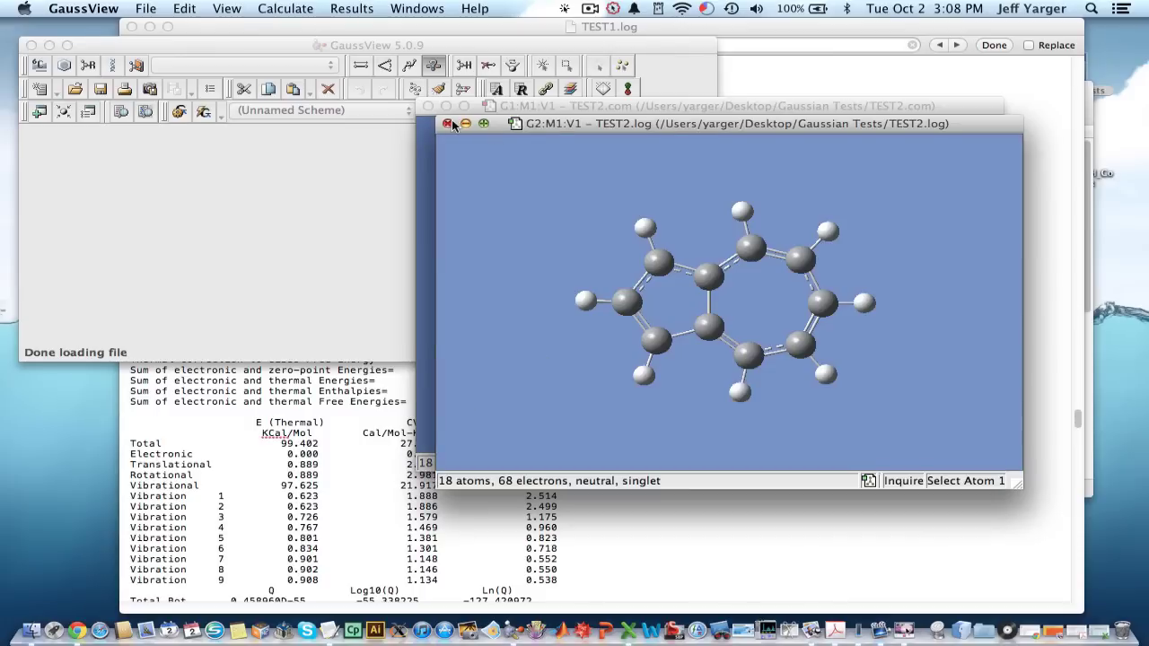
left_click(448, 124)
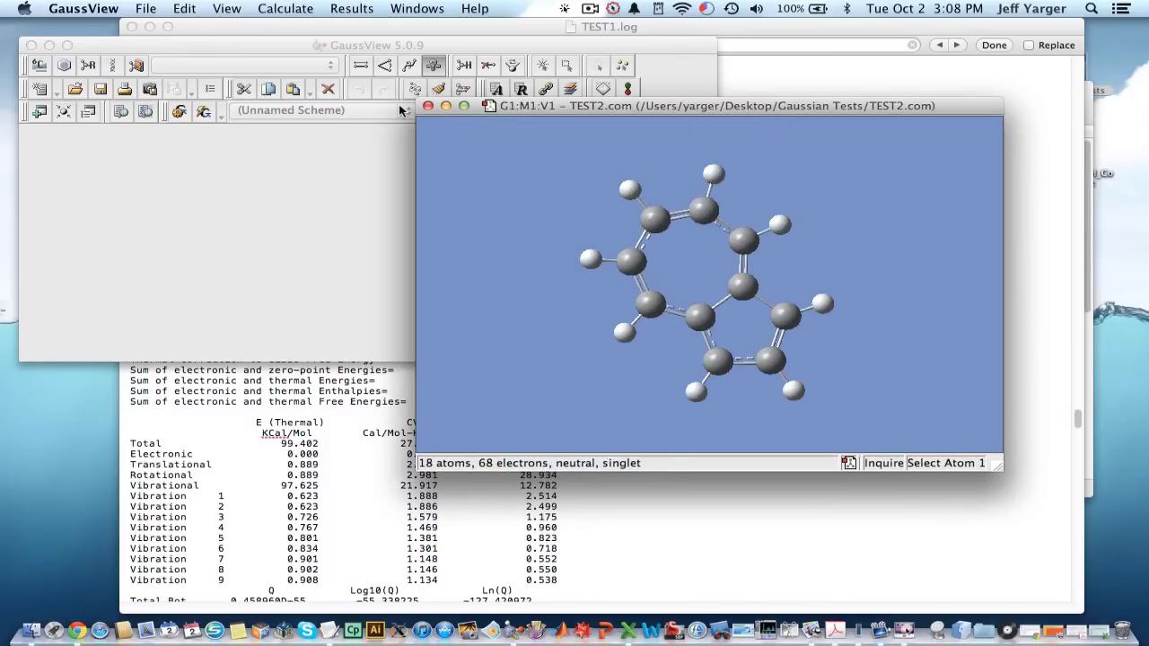
left_click(428, 107)
- Close TEST1.log in TextEdit and open TEST2.log from the Gaussian Tests folder in TextEdit
left_click(230, 27)
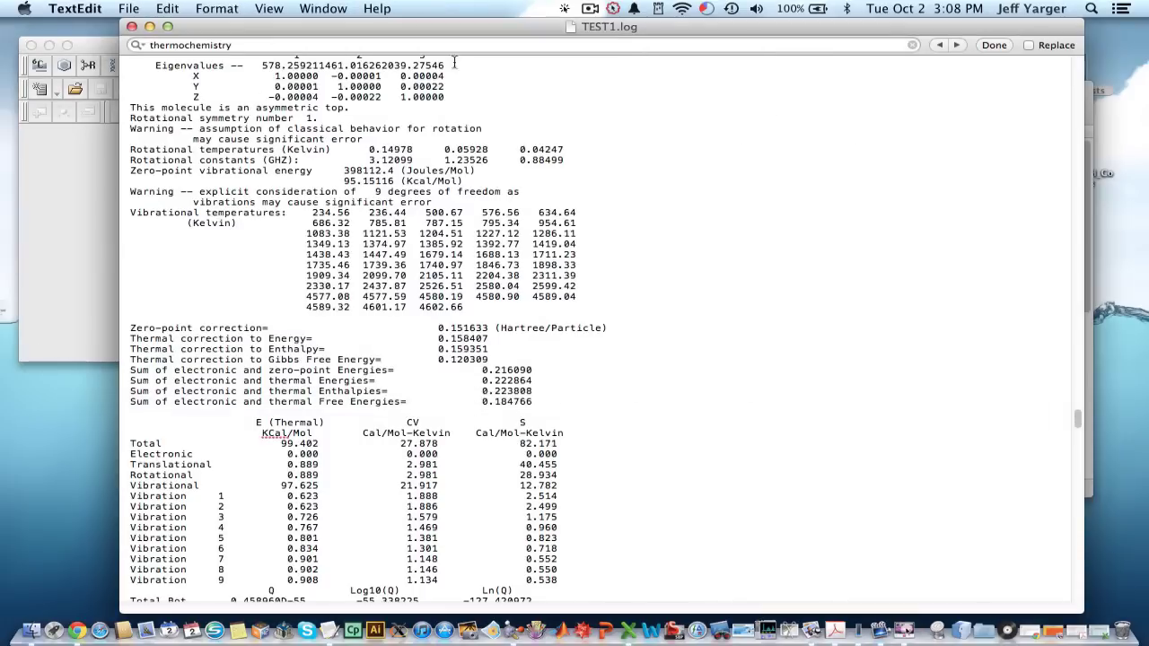
left_click(132, 27)
left_click(878, 132)
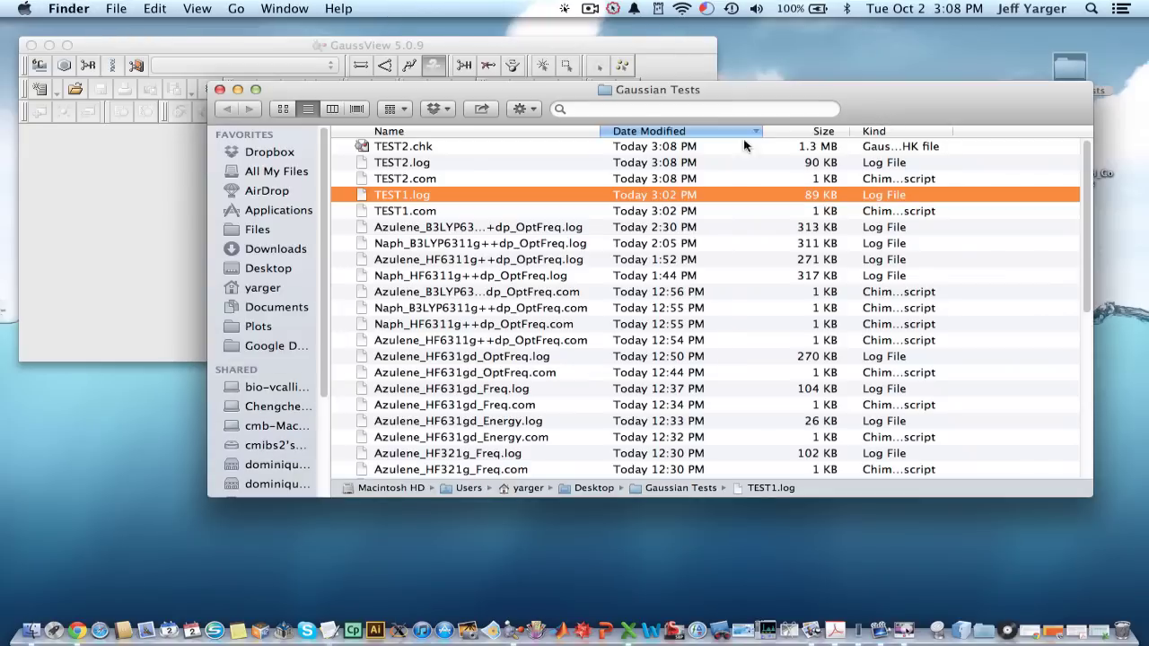
left_click(418, 166)
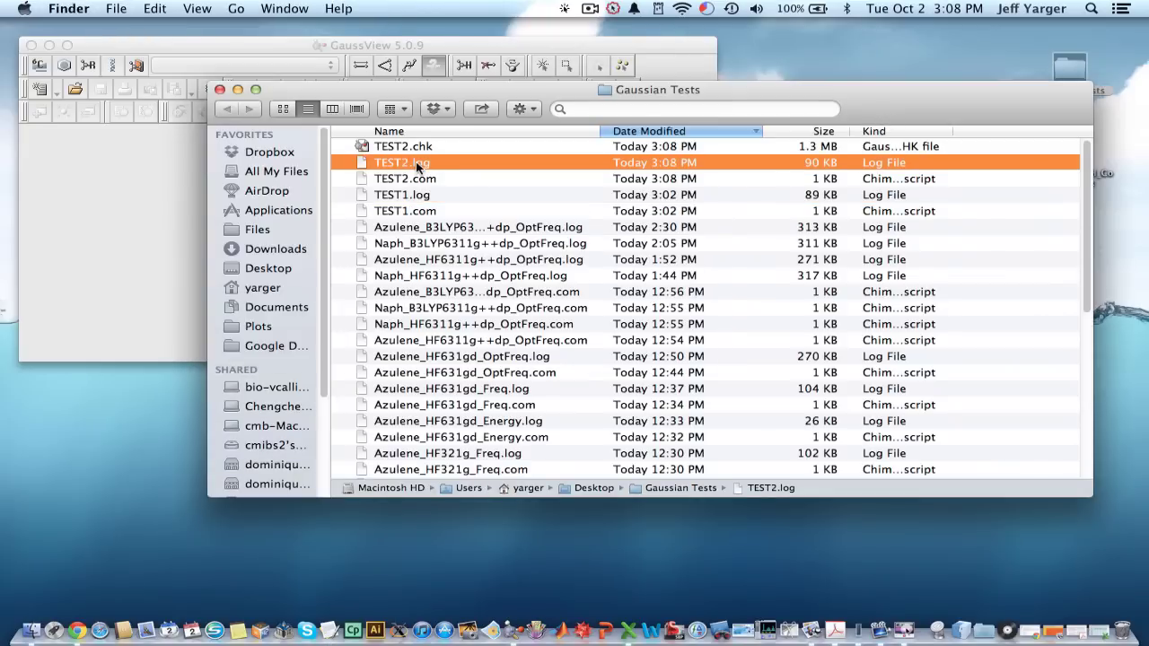
left_click_drag(418, 166, 328, 637)
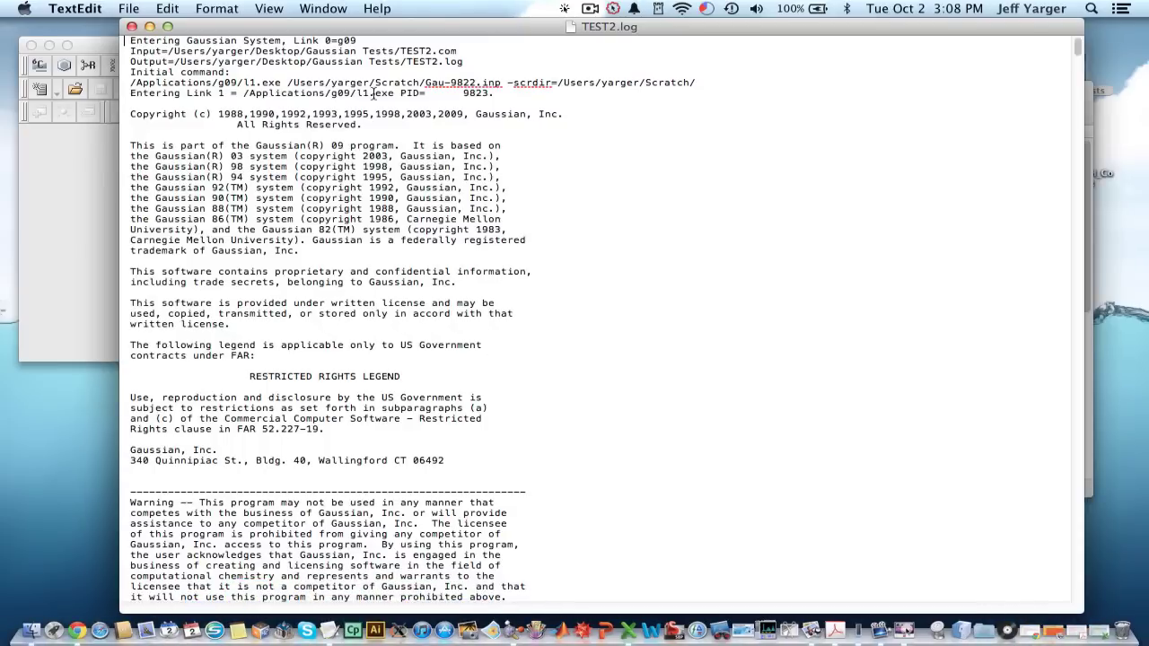
- Scroll TEST2.log down to azulene's Thermochemistry section showing the 0.292134 enthalpy sum
left_click_drag(1079, 45, 1081, 386)
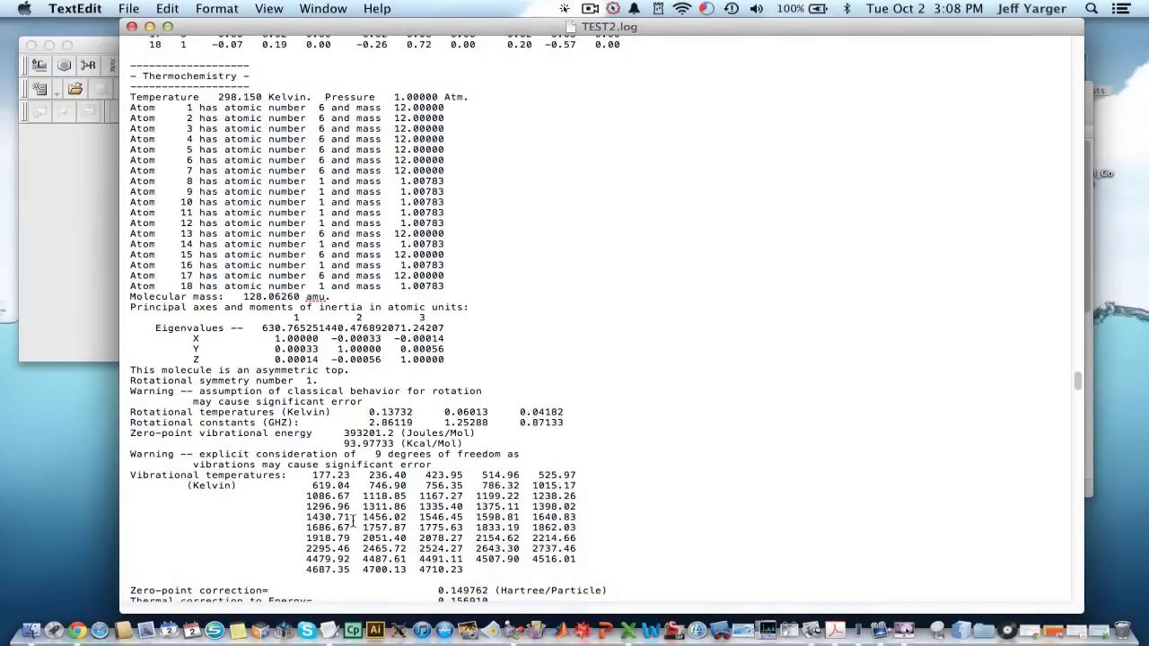
scroll(489, 484, "down", 5)
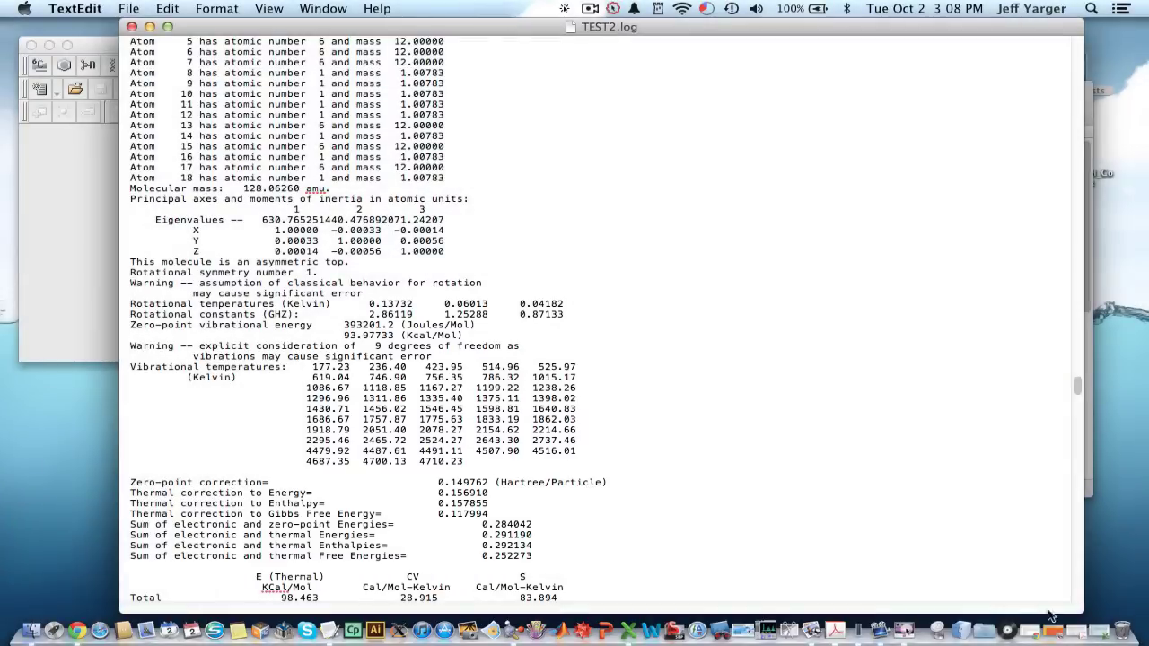
- Open Naph_Azulene_DH_Comparison.xlsx, check D3 0.292134 and E3 =D3*627.51 (183.3170063 kcal/mol), then minimize it
double_click(1052, 616)
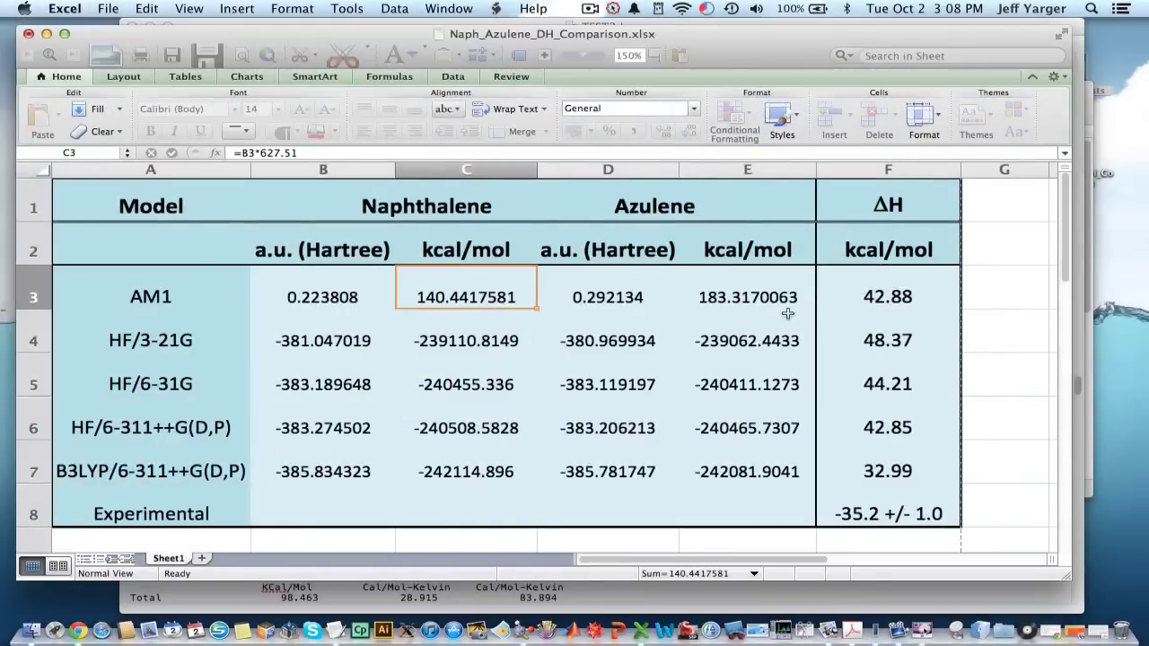
left_click(598, 304)
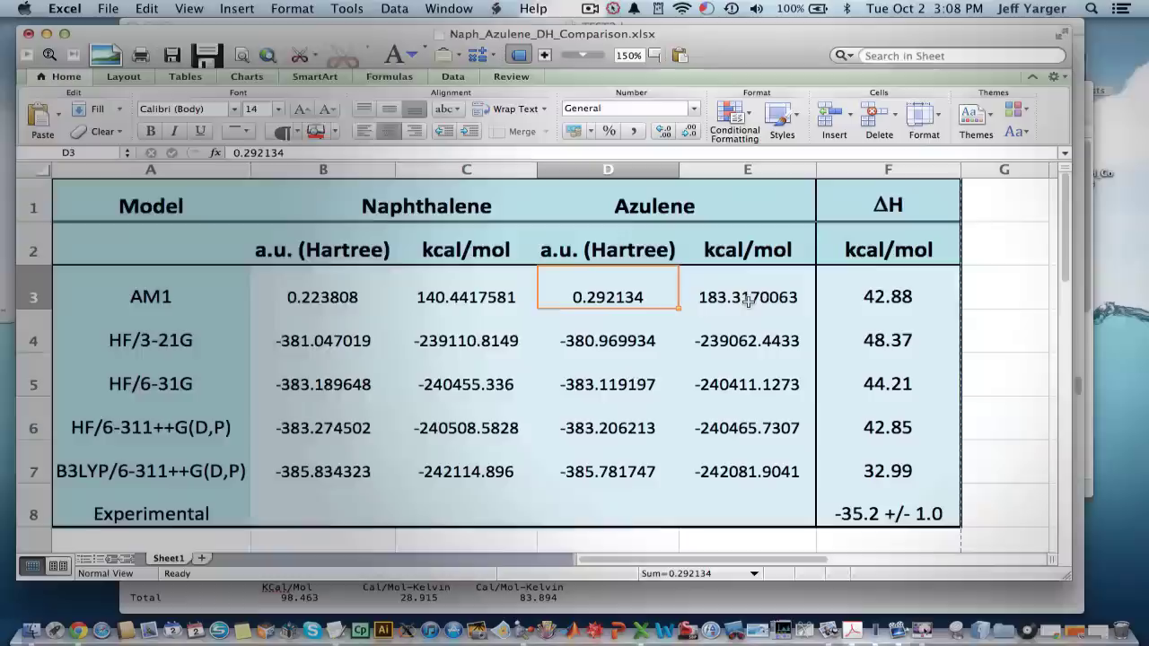
left_click(749, 298)
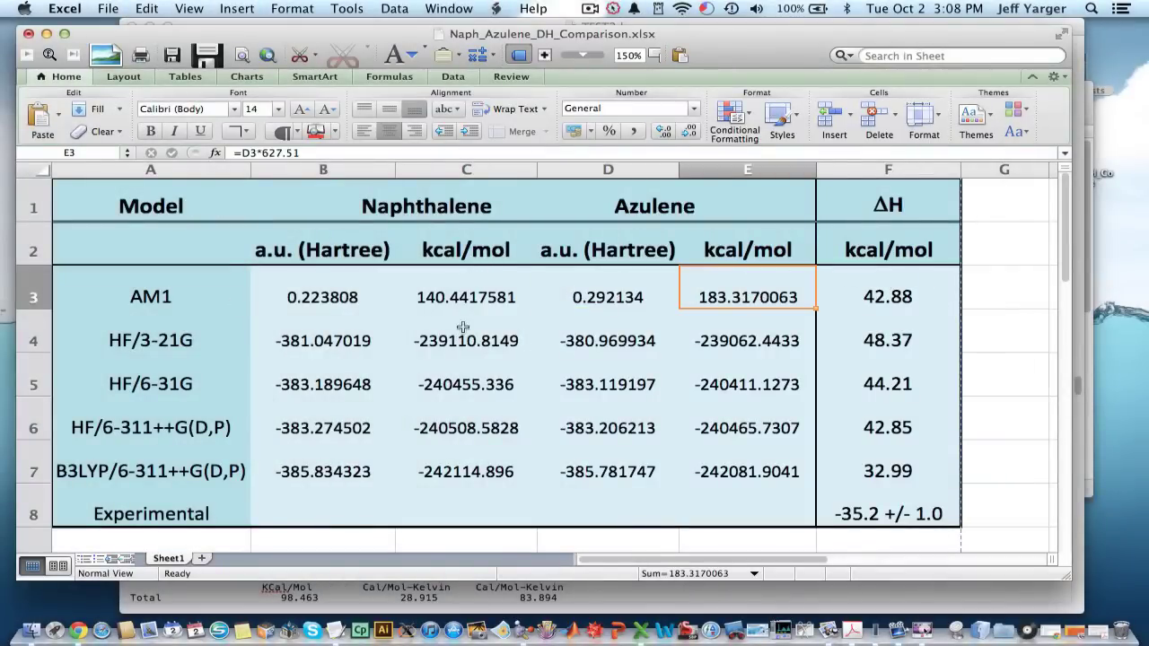
left_click(46, 34)
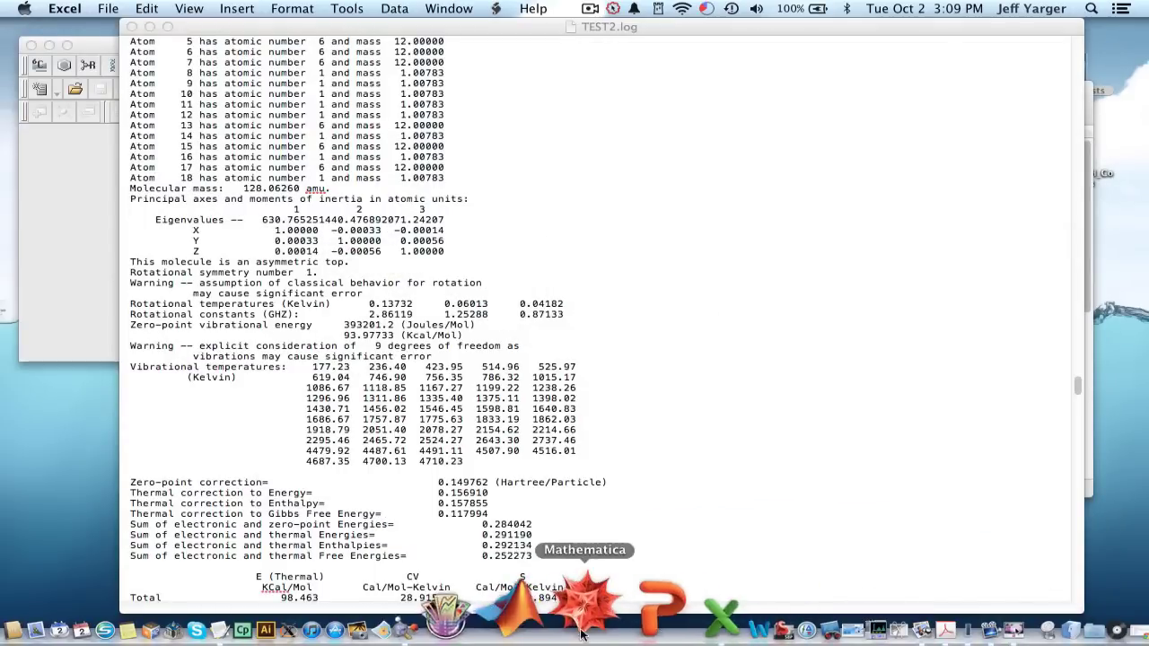
- In GaussView, dismiss the startup tips and place an azulene molecule in the empty view
left_click(542, 613)
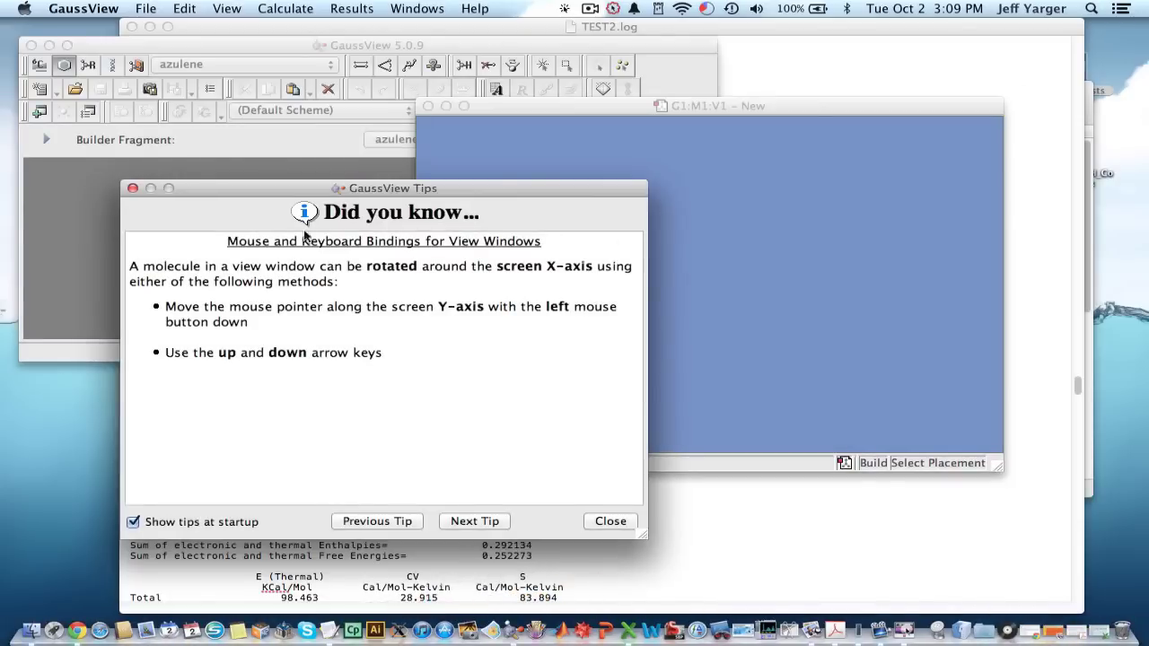
left_click(133, 189)
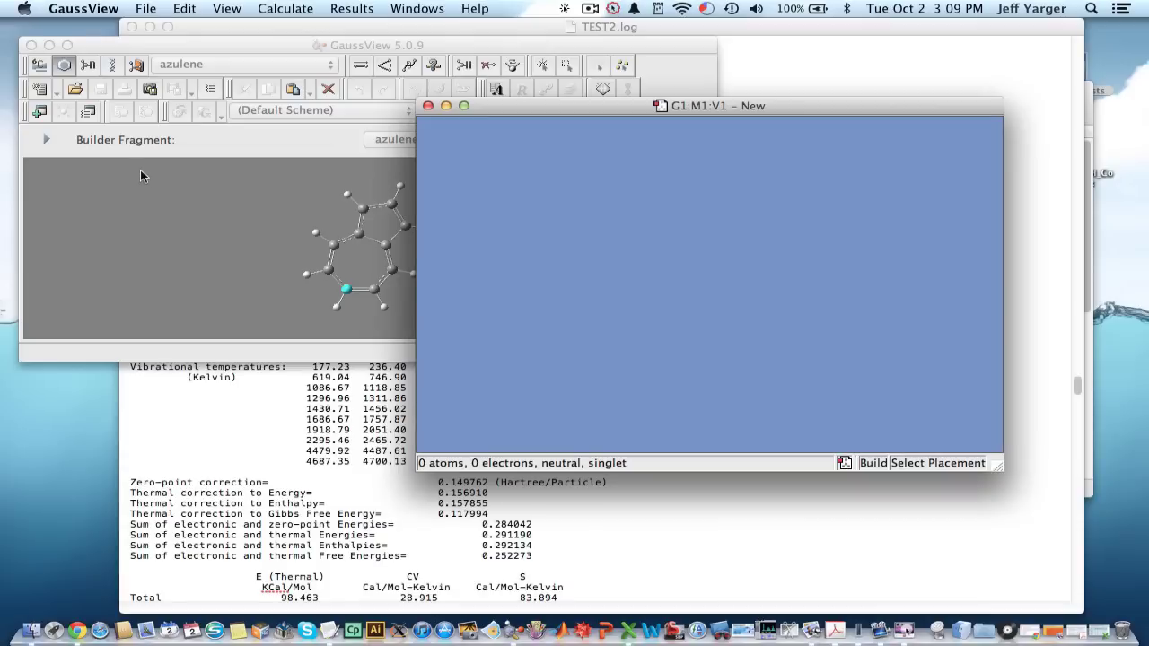
left_click(723, 311)
left_click(65, 117)
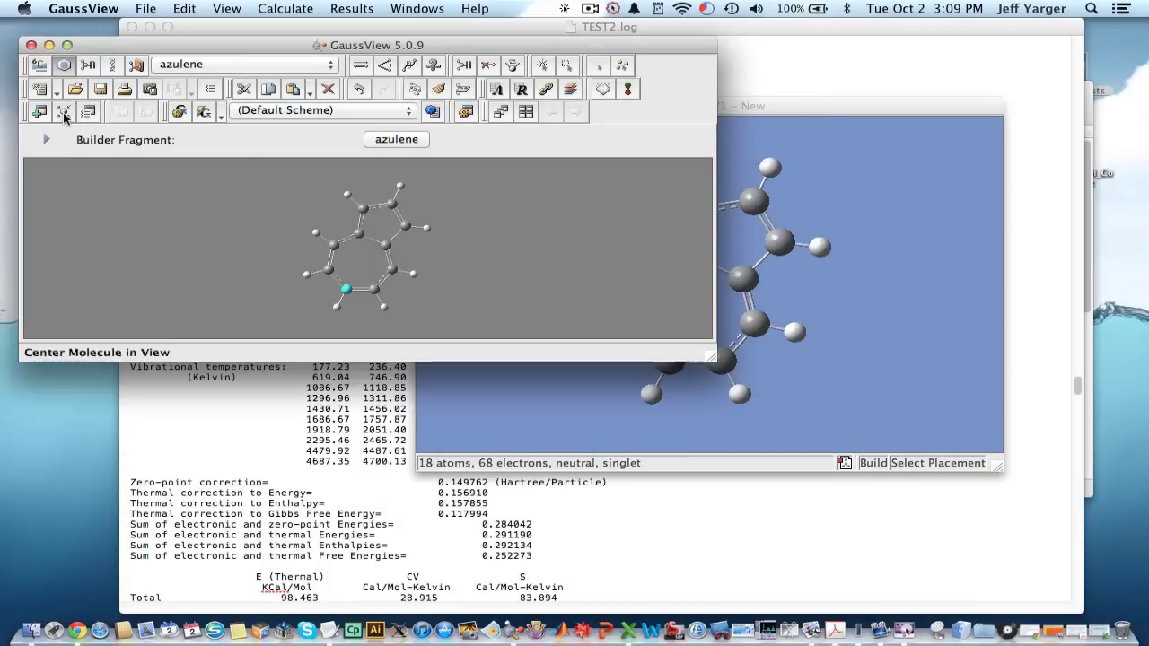
- Start a Gaussian Calculation Setup for azulene with job type Opt+Freq
left_click(286, 9)
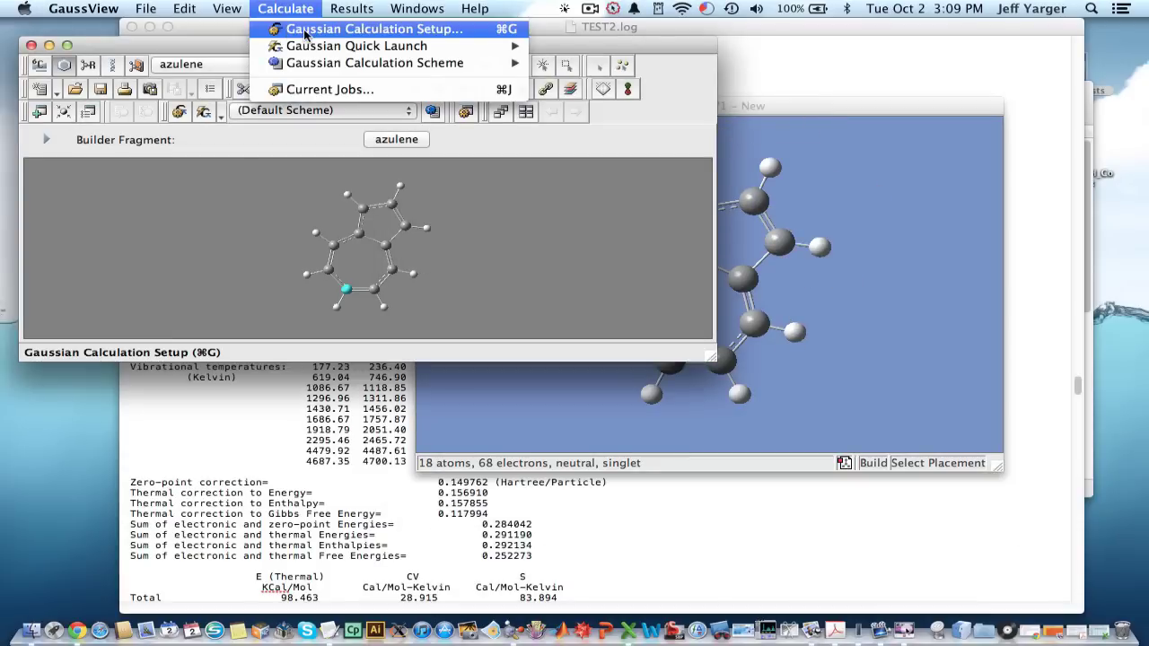
left_click(305, 33)
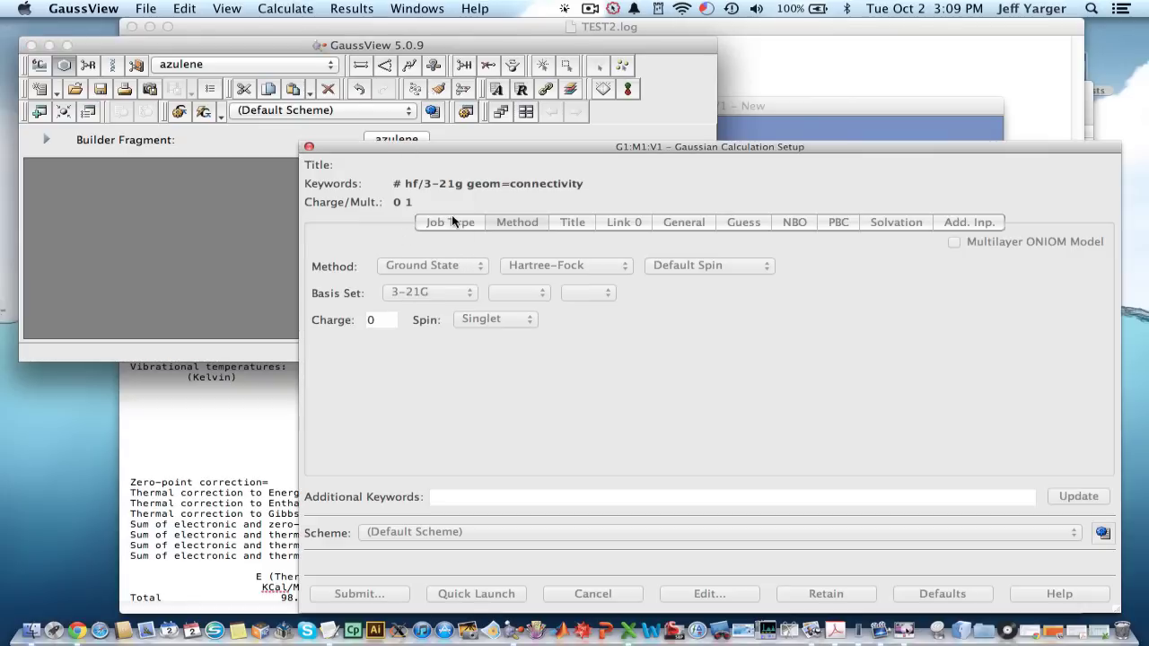
left_click(411, 248)
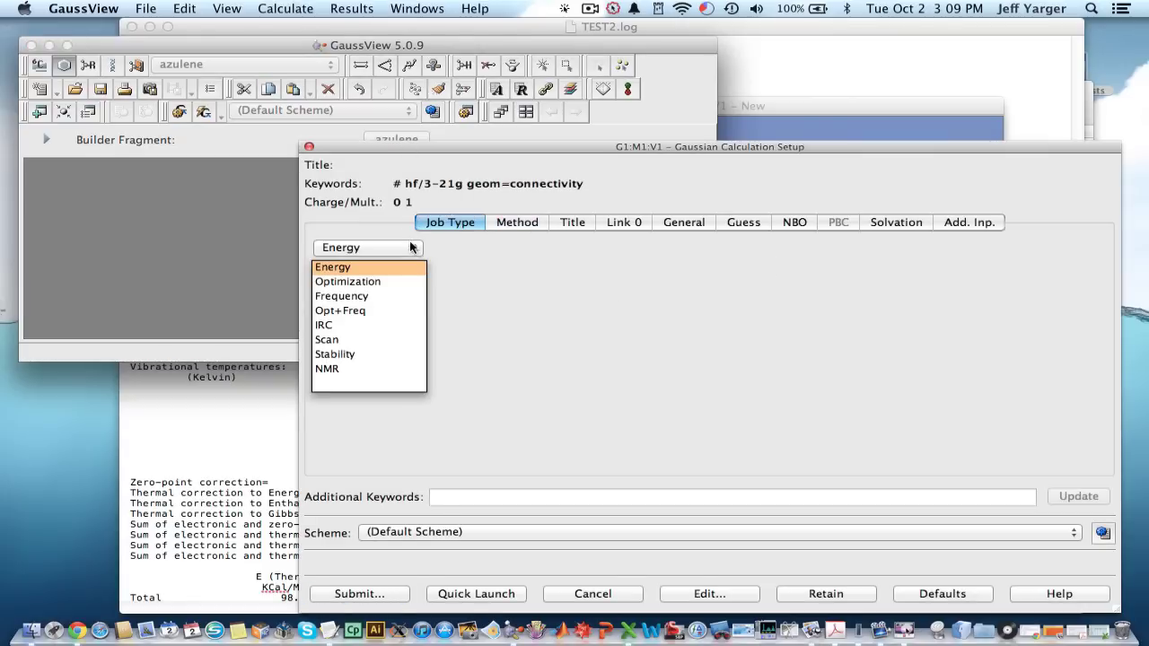
left_click(383, 310)
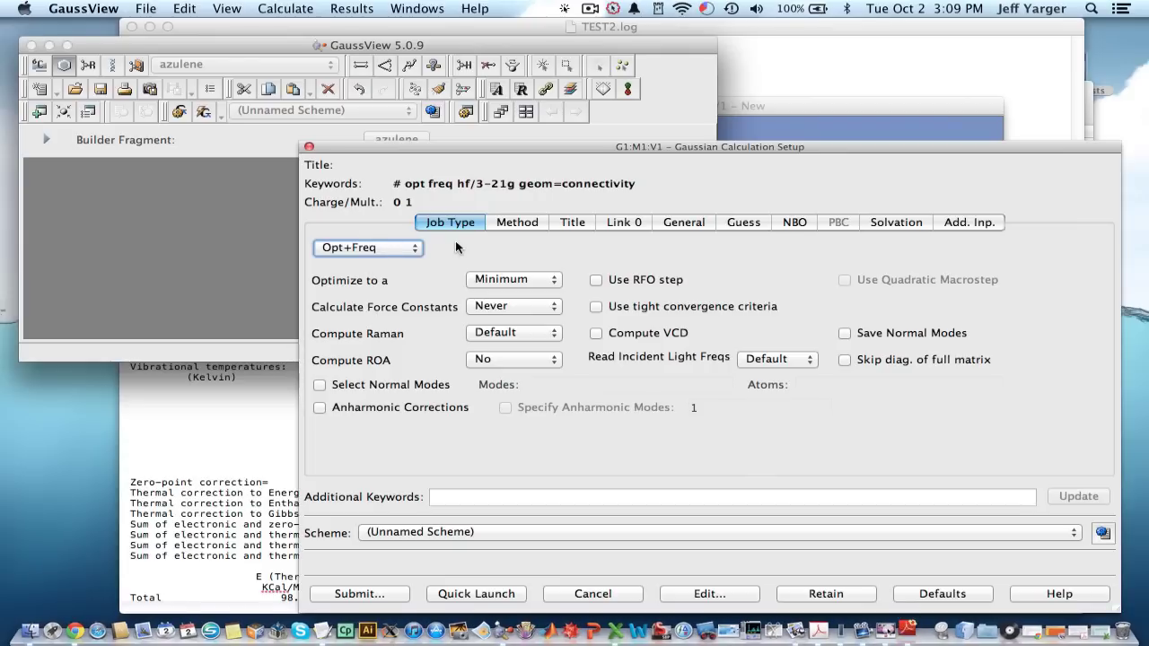
- On the Method tab, choose DFT with the B3LYP functional
left_click(529, 223)
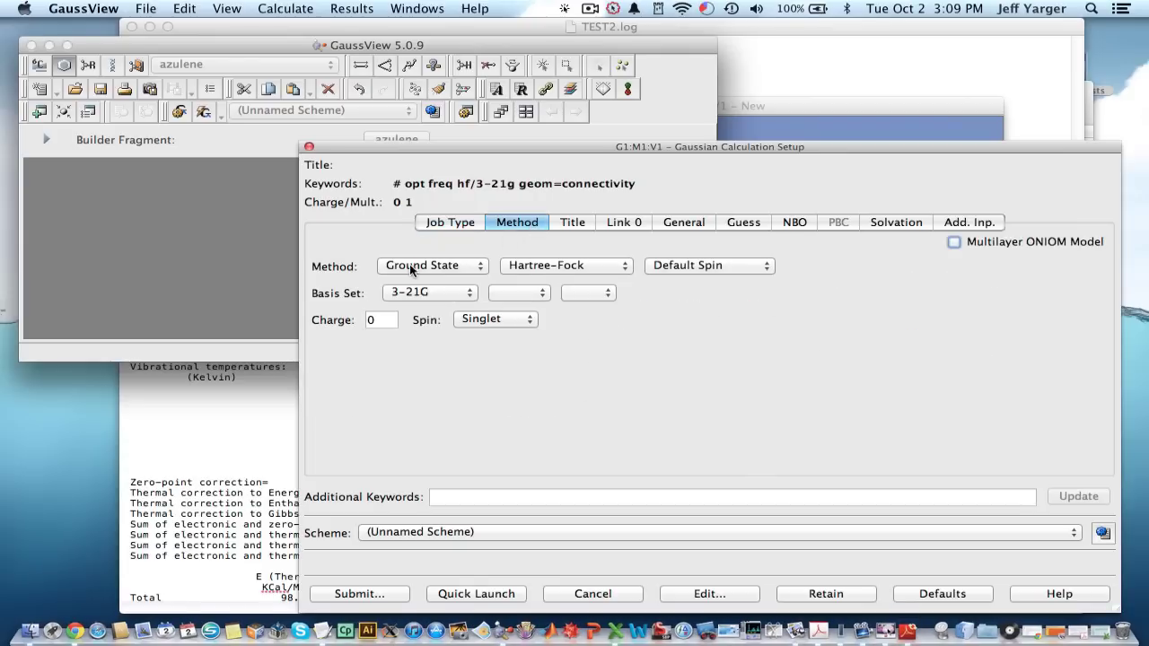
left_click(539, 267)
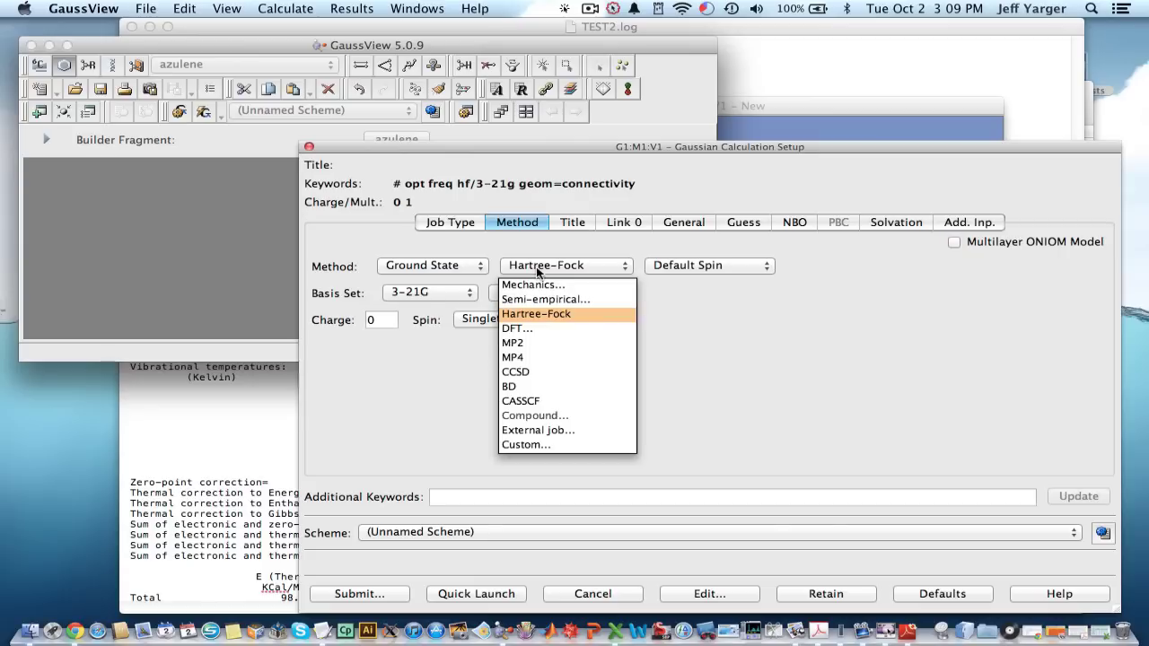
left_click(539, 329)
left_click(838, 263)
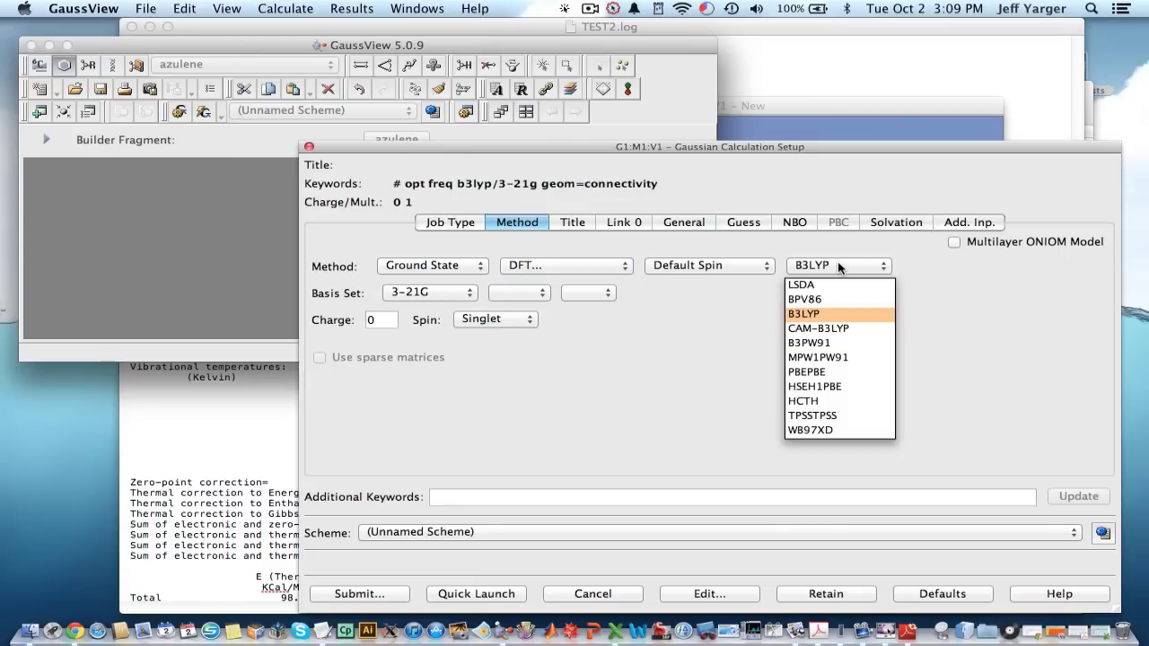
left_click(830, 314)
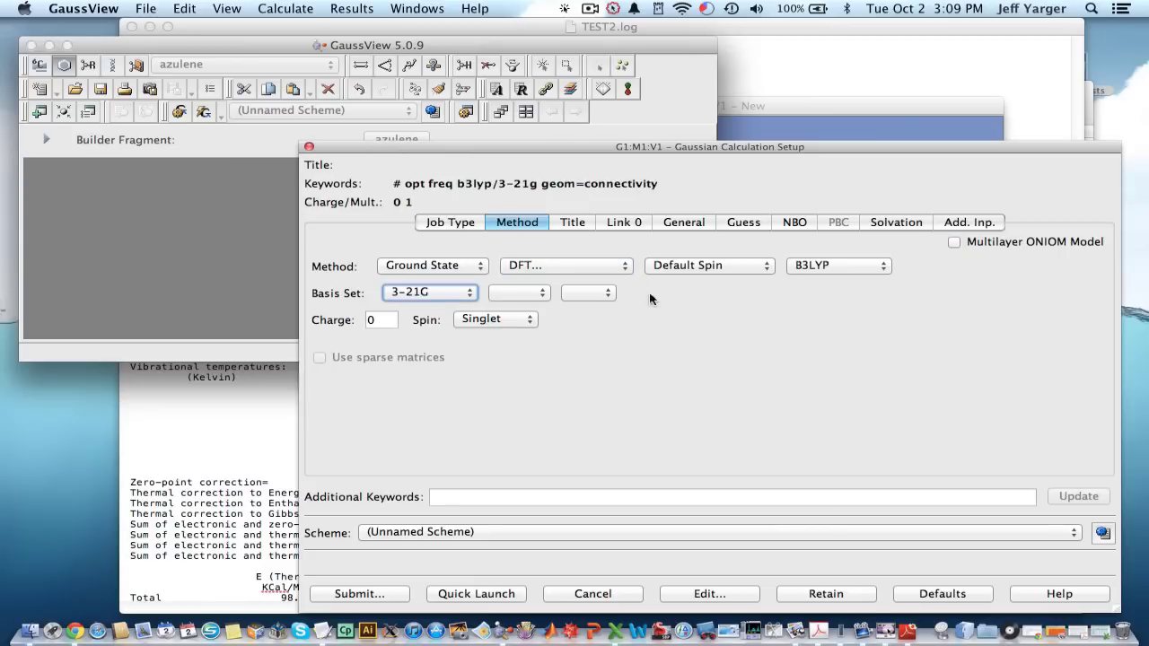
- Set the basis set to 6-311++G(d,p): 6-311G, ++ diffuse, d and p polarization
left_click(441, 293)
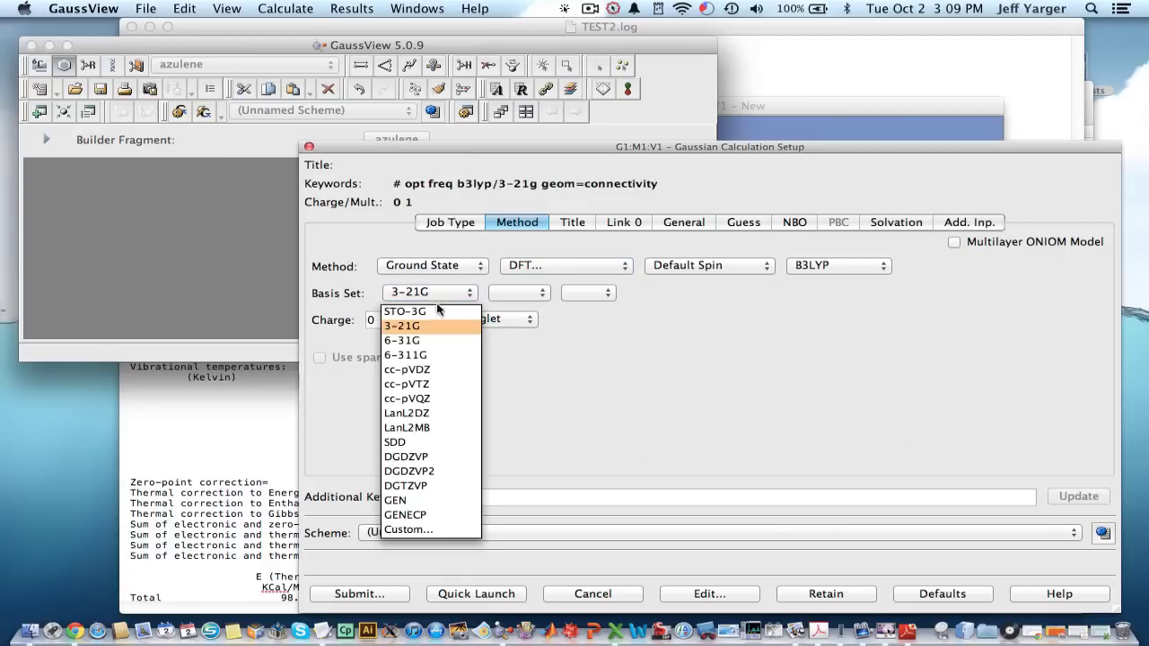
left_click(429, 356)
left_click(518, 292)
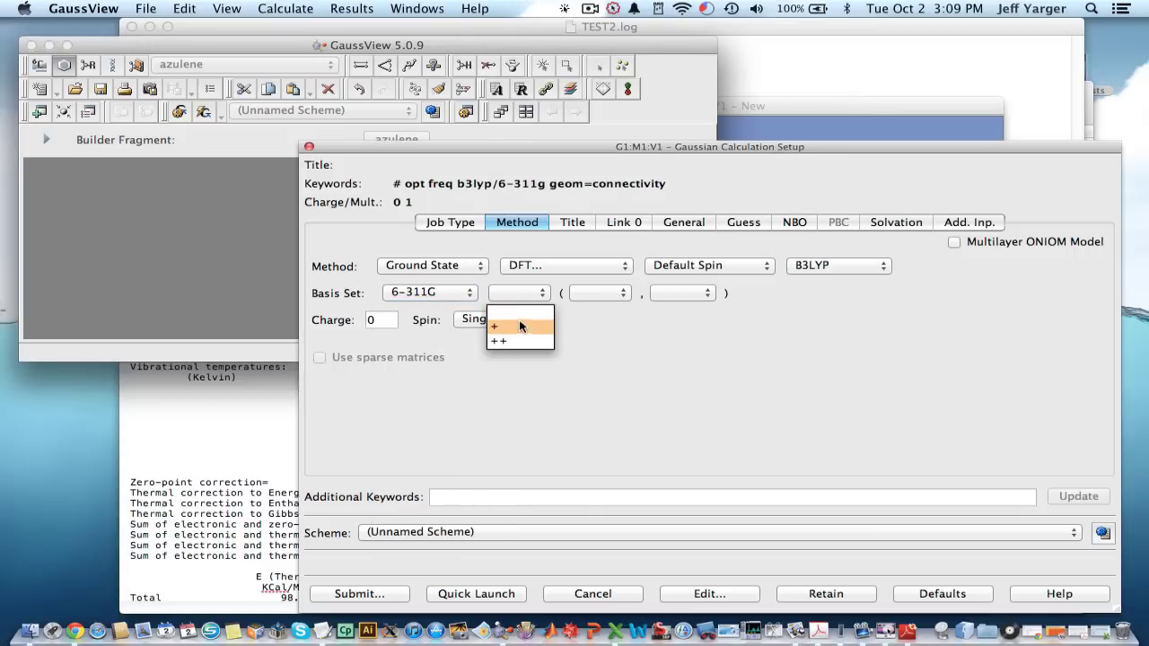
left_click(523, 341)
left_click(612, 295)
left_click(619, 339)
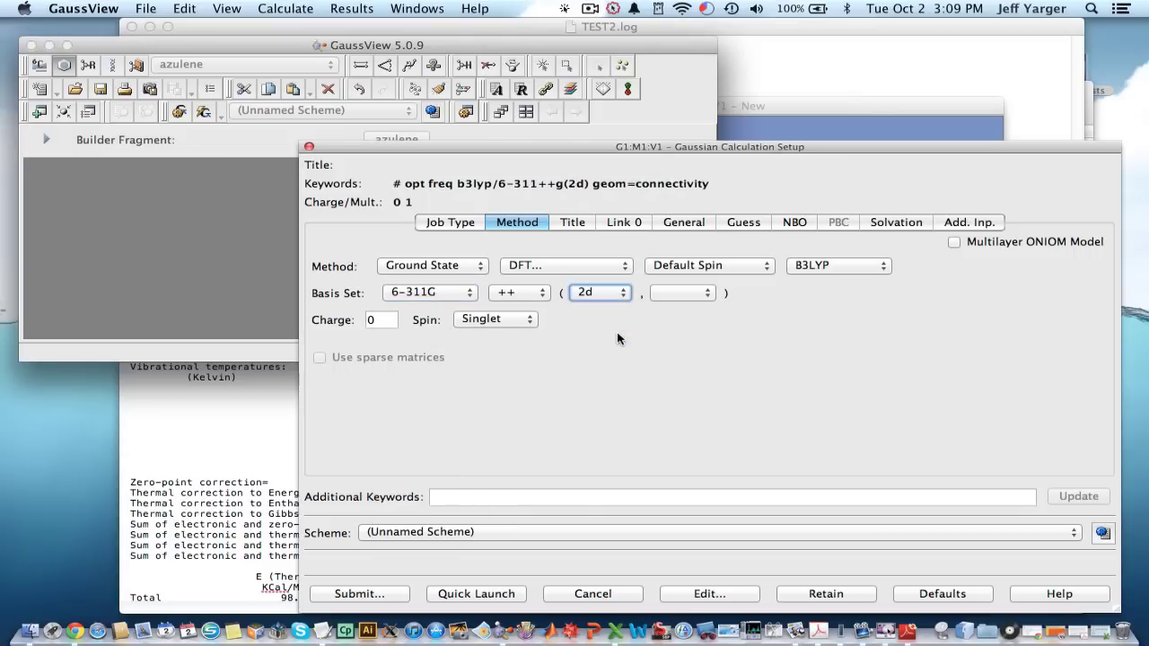
left_click(610, 297)
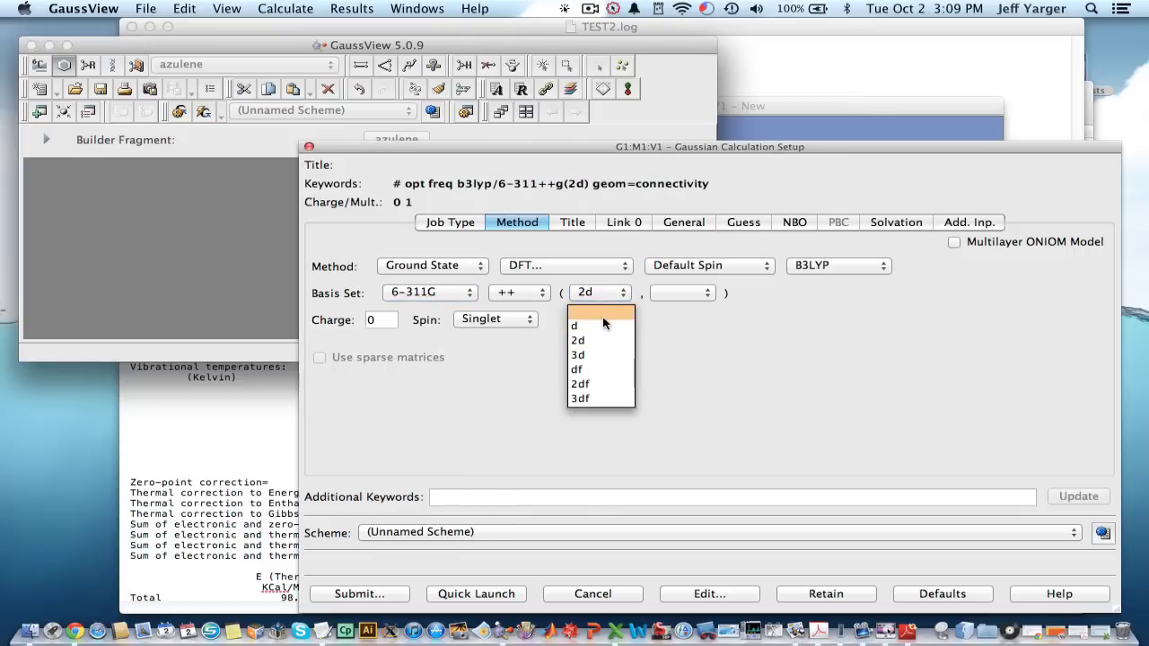
left_click(602, 313)
left_click(657, 296)
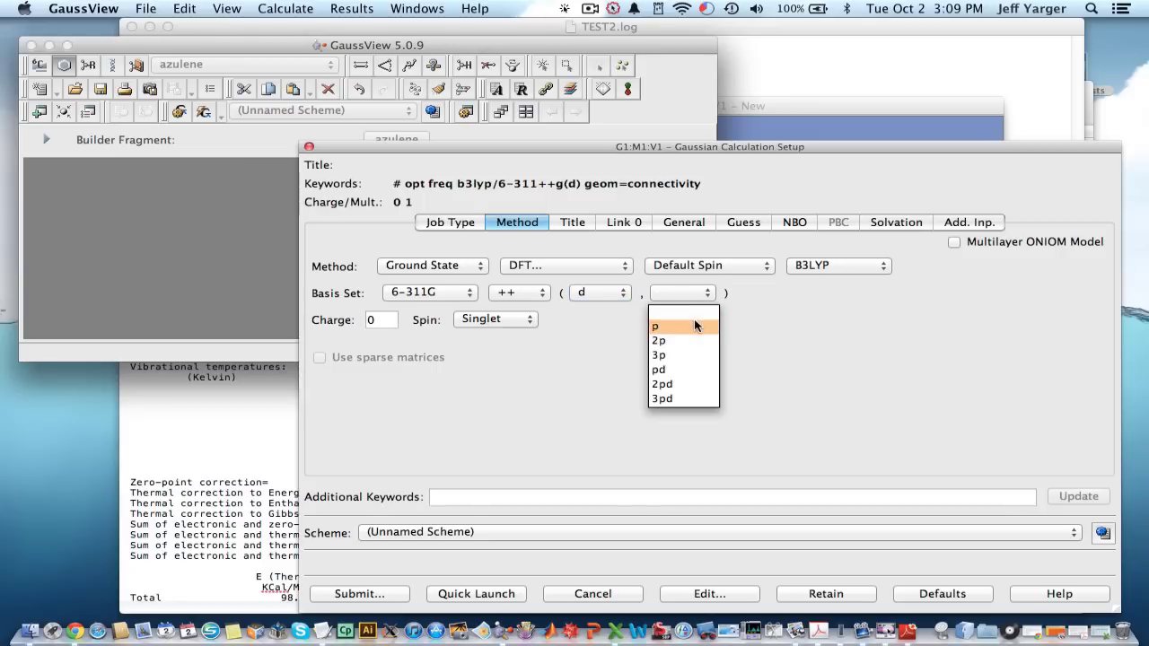
left_click(694, 318)
left_click_drag(778, 155, 709, 79)
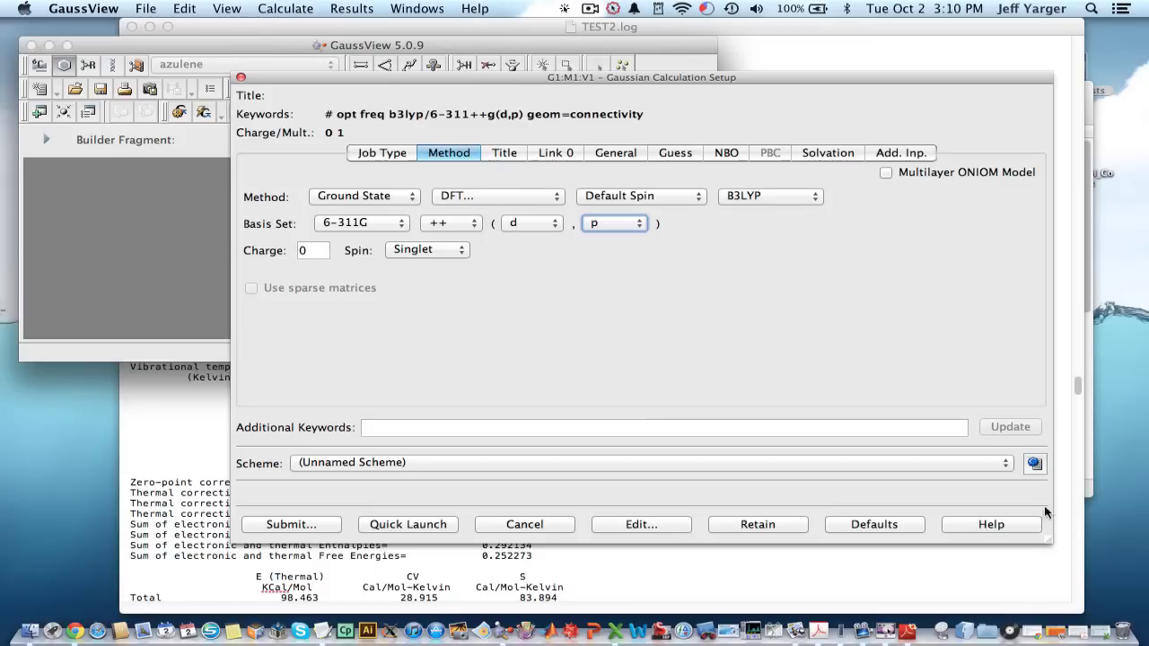
left_click(1068, 611)
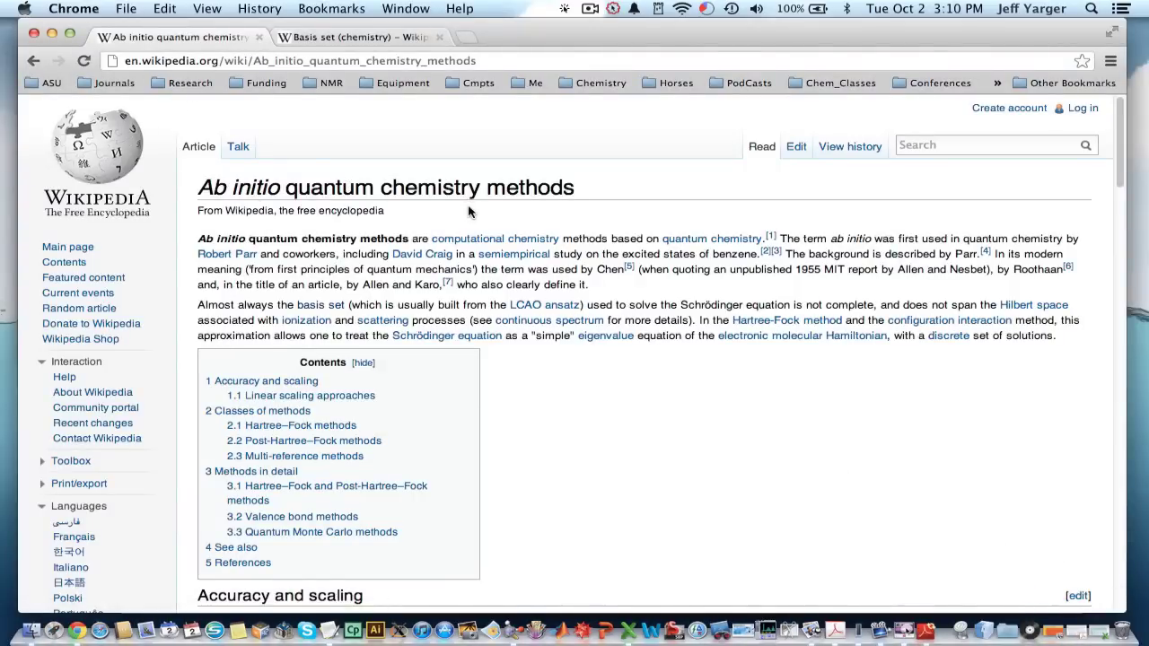
scroll(471, 213, "down", 8)
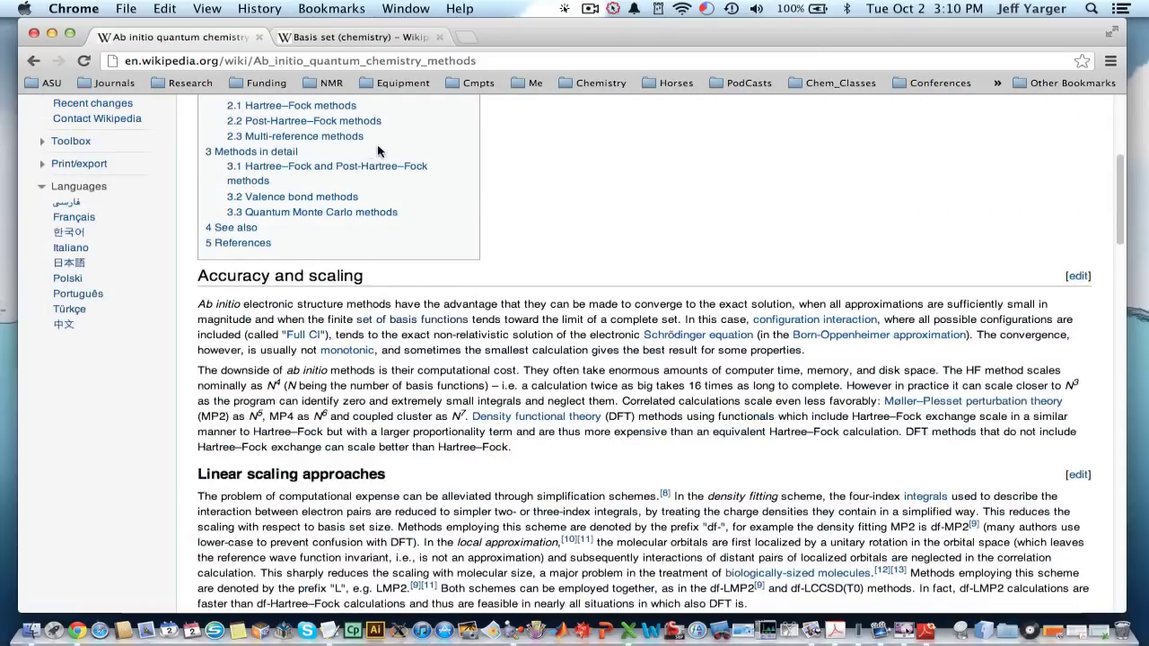
scroll(382, 152, "up", 7)
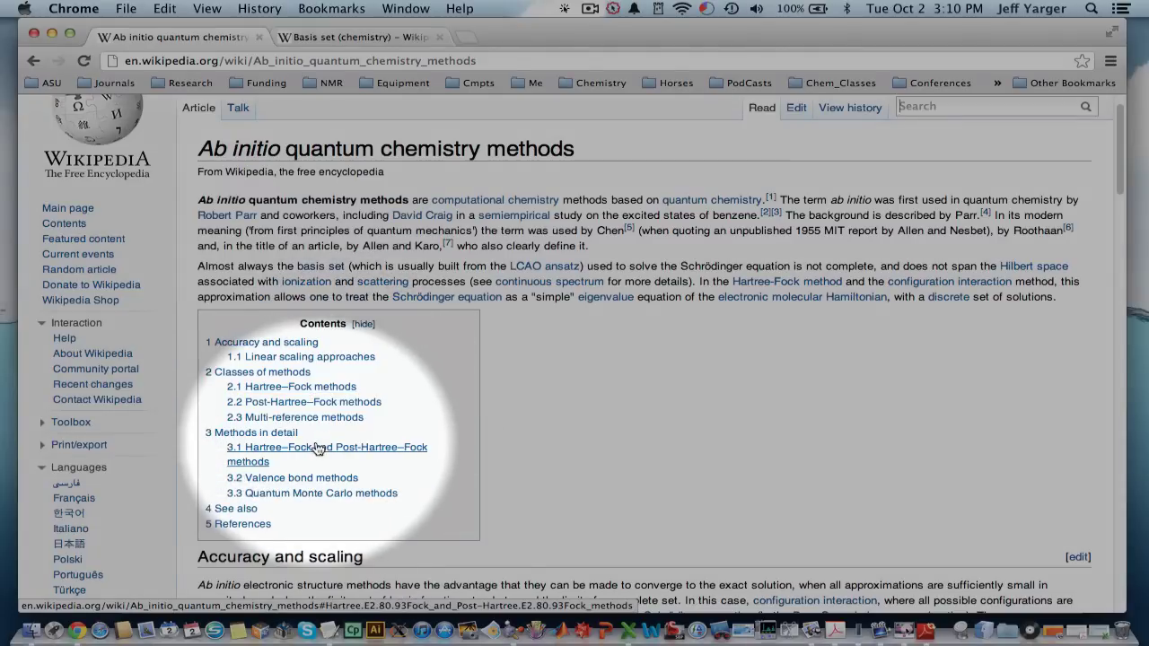
scroll(574, 402, "down", 20)
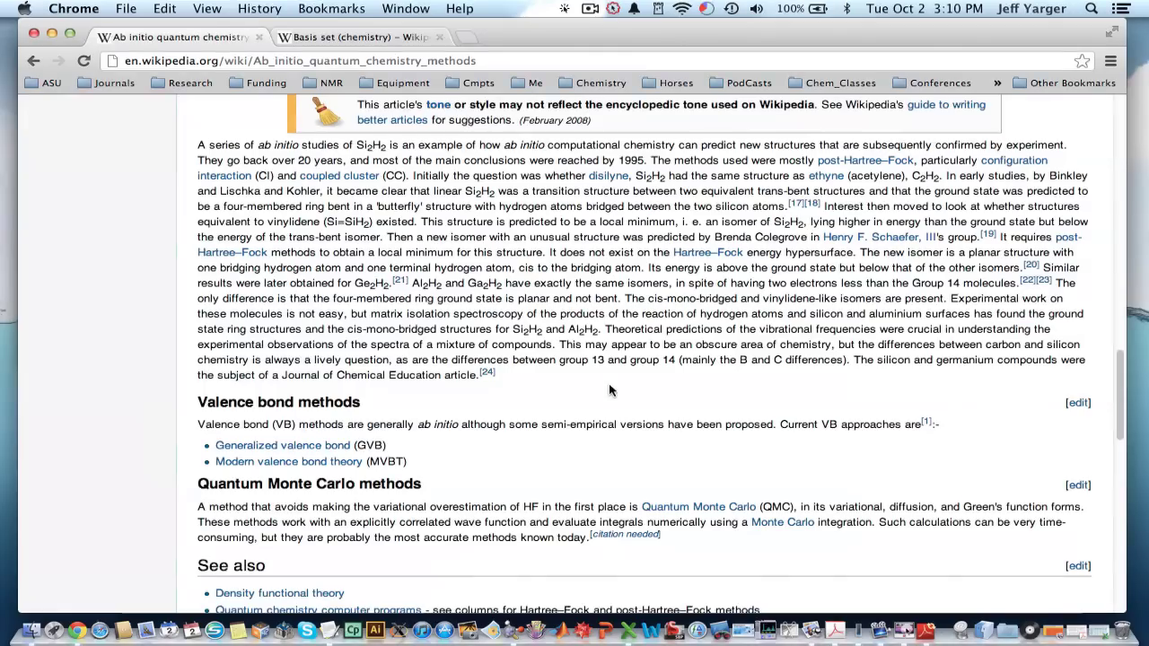
scroll(600, 394, "down", 10)
scroll(612, 381, "up", 20)
scroll(613, 378, "up", 5)
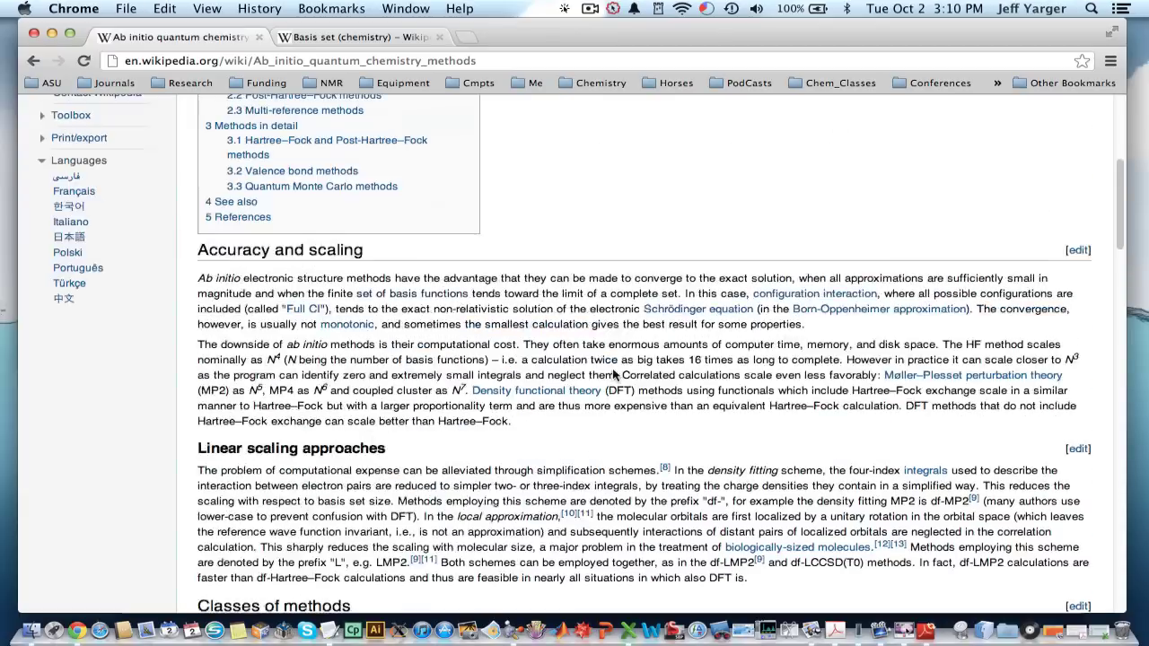
scroll(606, 360, "down", 1)
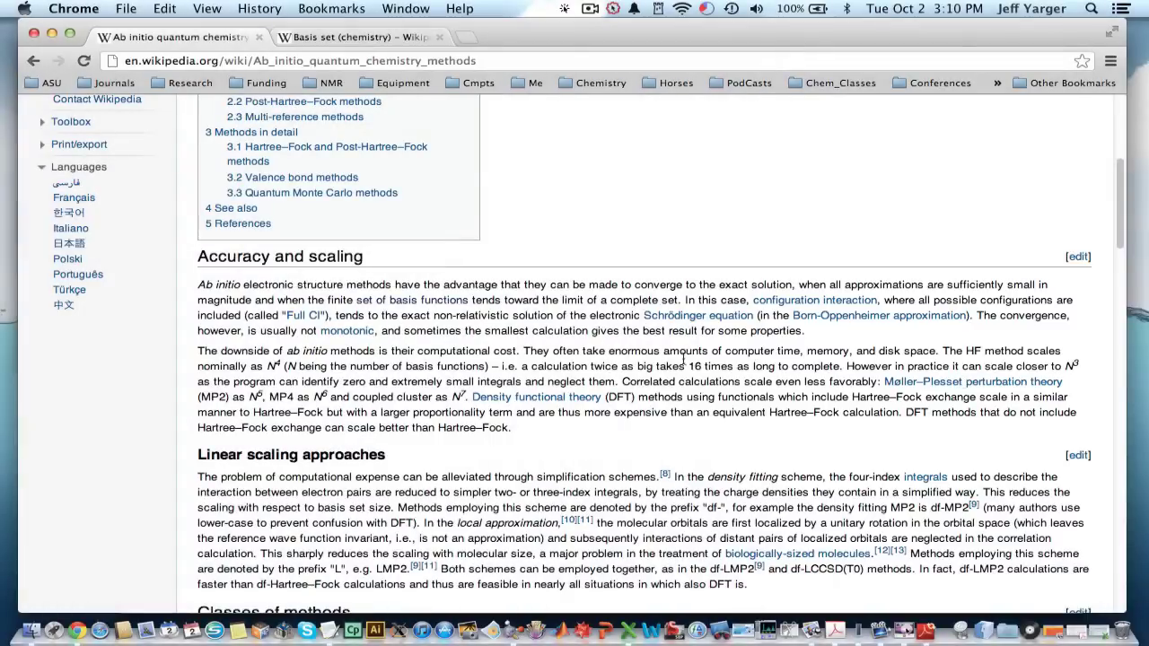
scroll(678, 348, "down", 8)
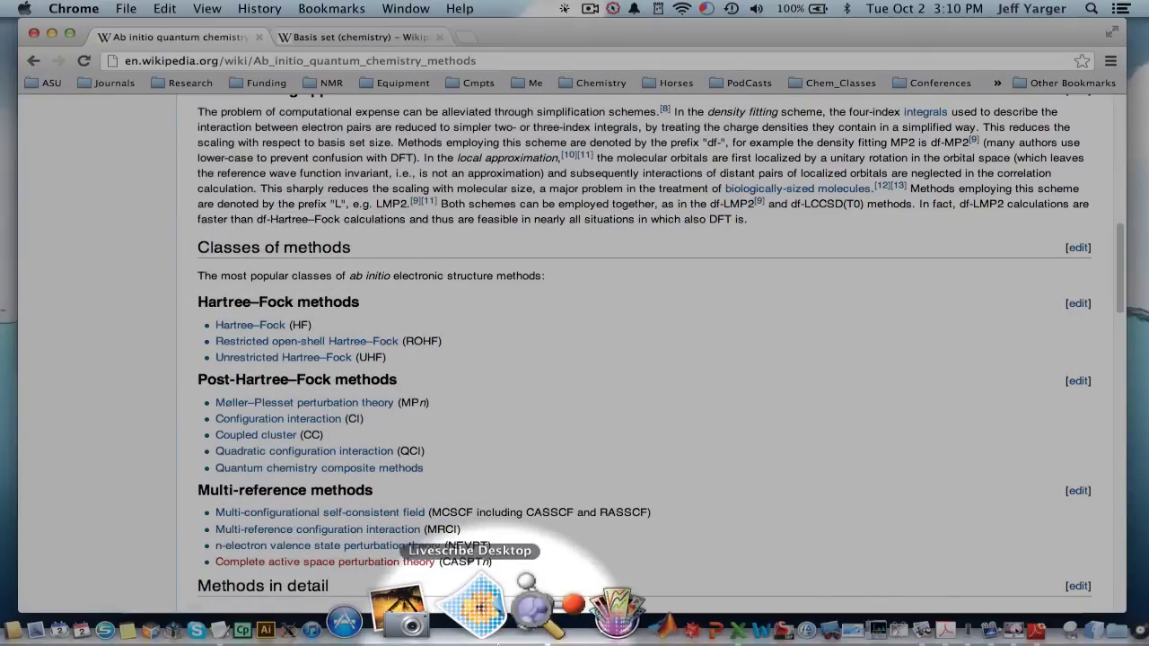
left_click(514, 628)
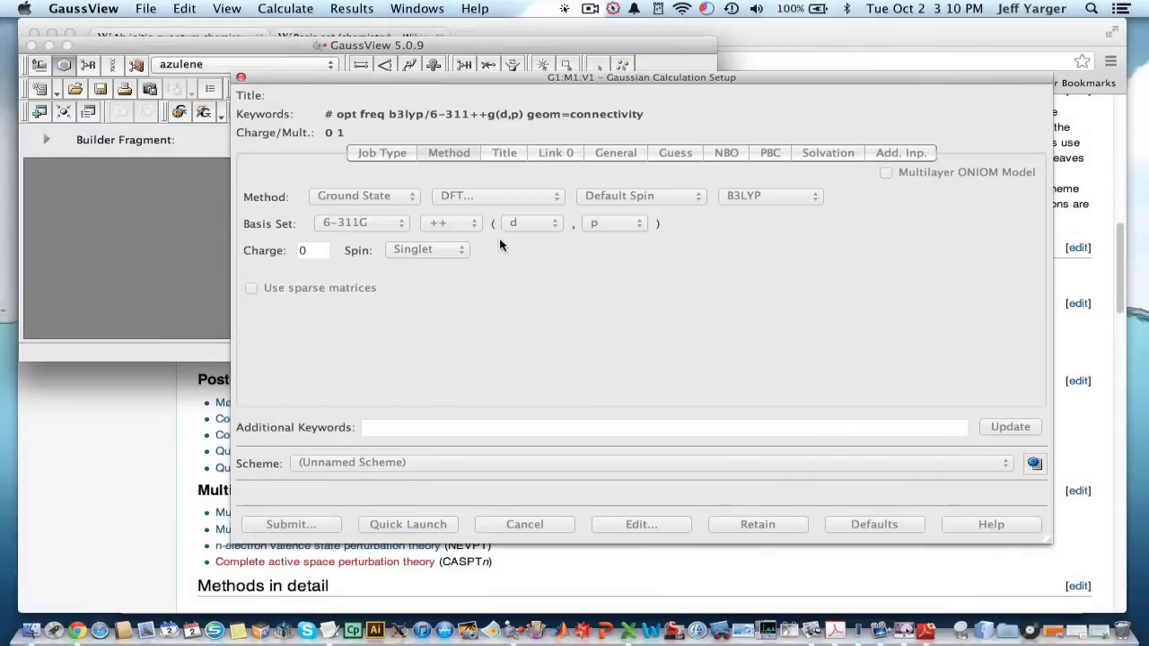
- Review the DFT method and 6-311G basis choices, then close the calculation setup window
left_click(492, 197)
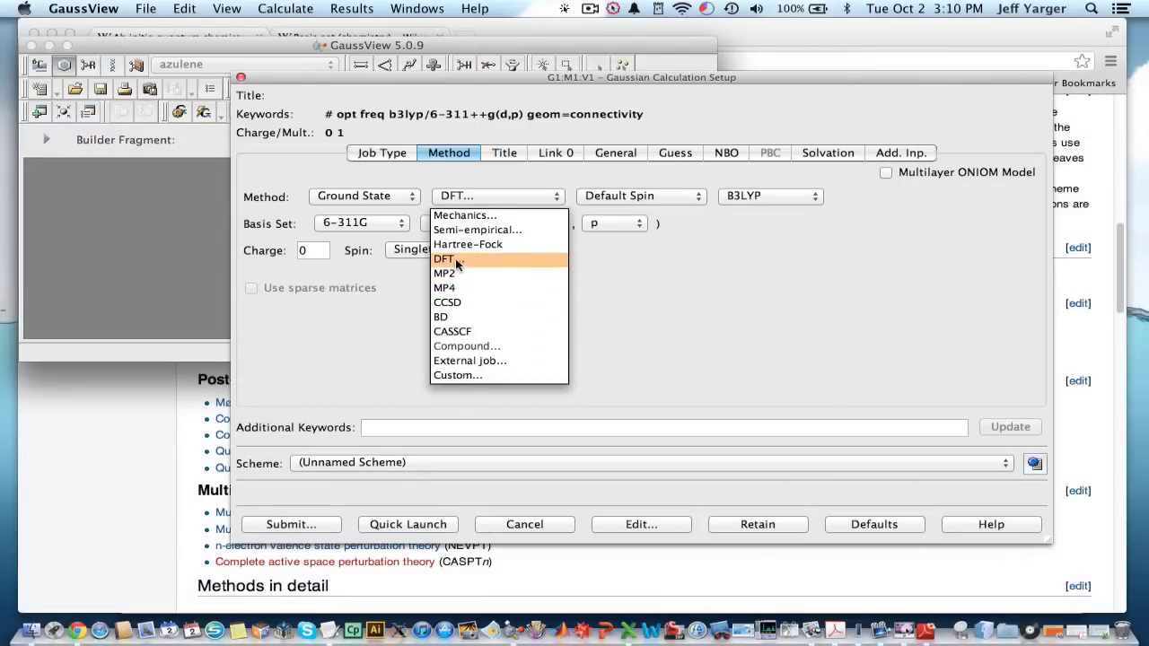
left_click(705, 280)
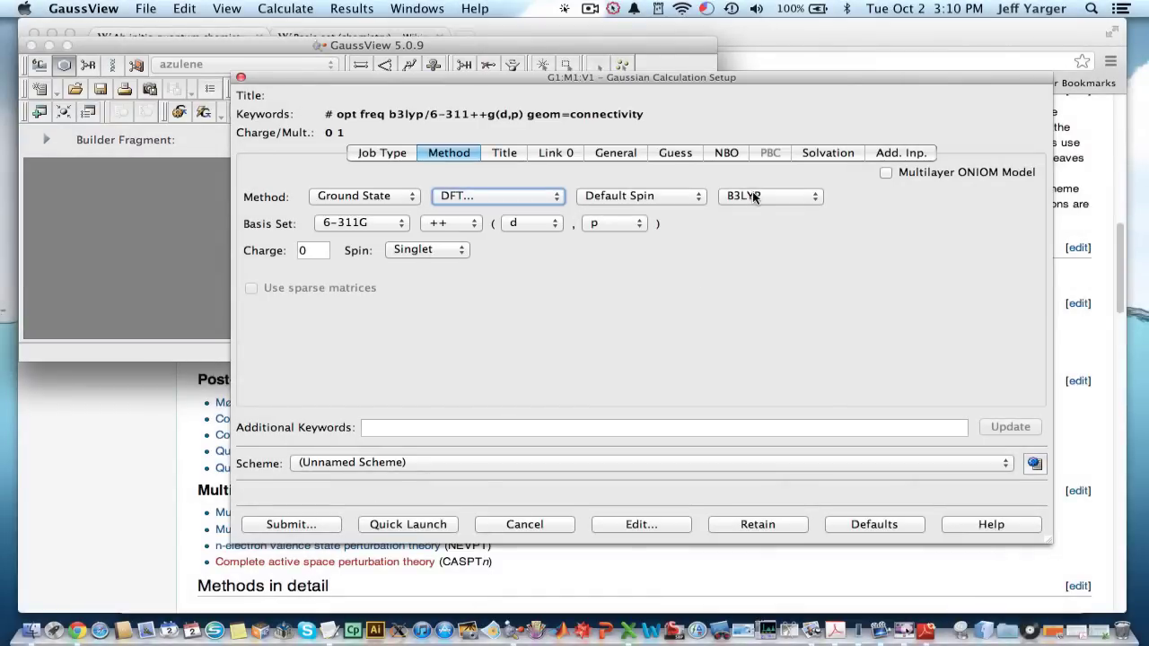
left_click(360, 224)
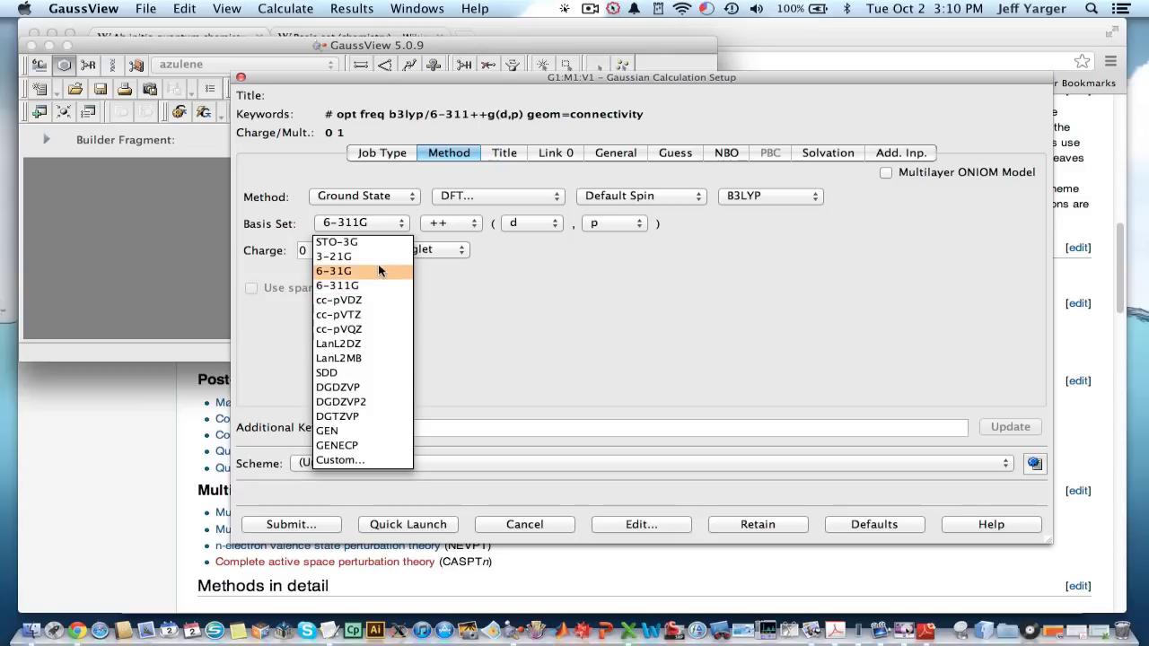
left_click(604, 308)
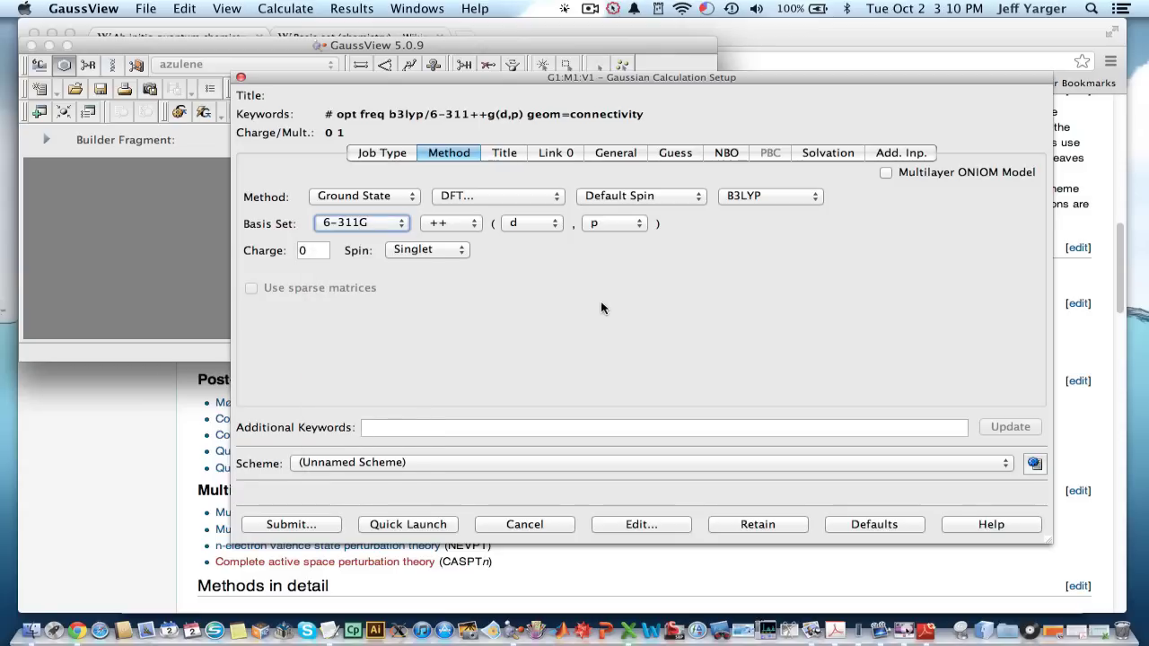
left_click(241, 80)
- In Chrome, open the Basis set (chemistry) article and scroll to the Pople basis sets list
left_click(741, 543)
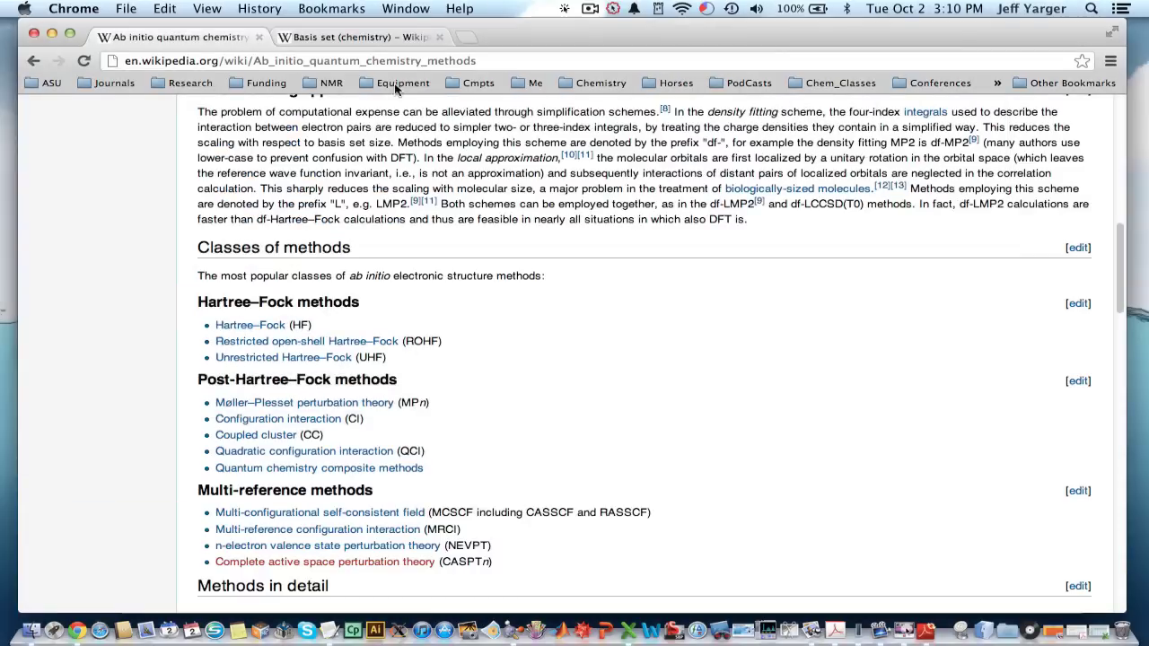
left_click(329, 37)
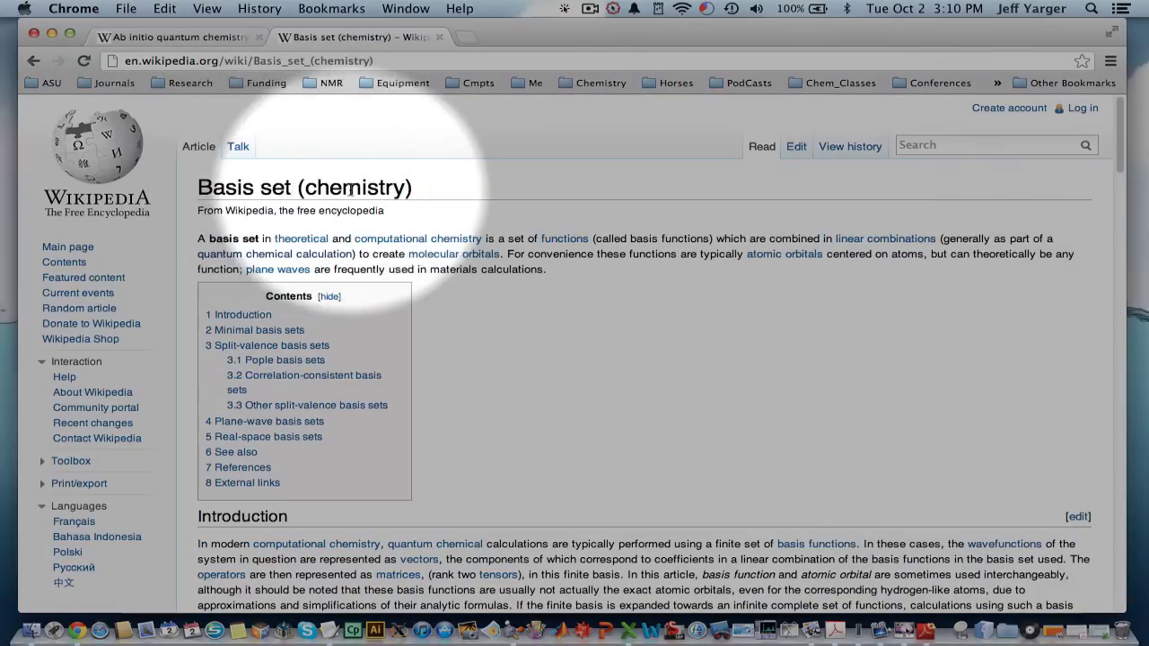
scroll(475, 282, "down", 8)
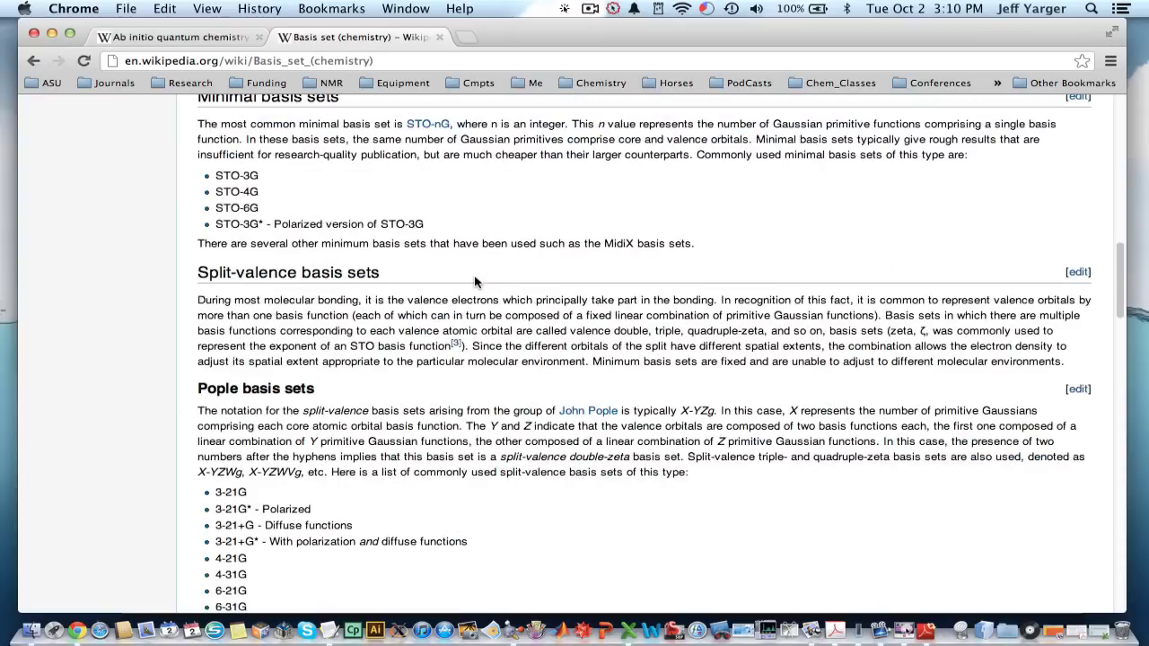
scroll(476, 282, "down", 10)
scroll(435, 259, "up", 3)
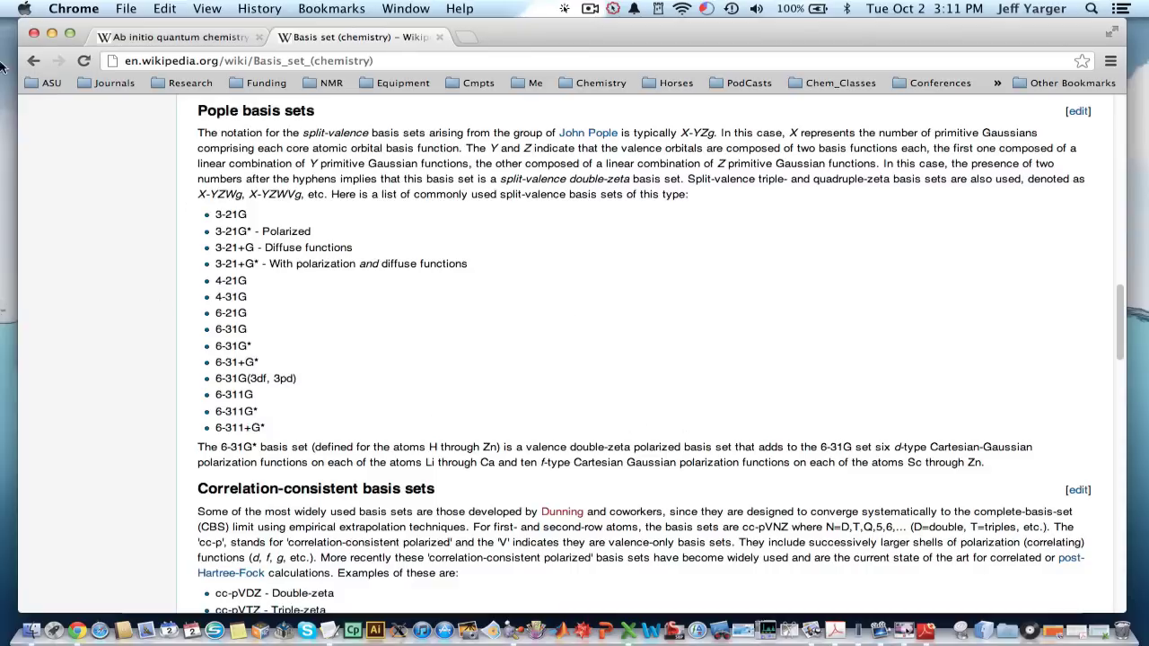
left_click(52, 35)
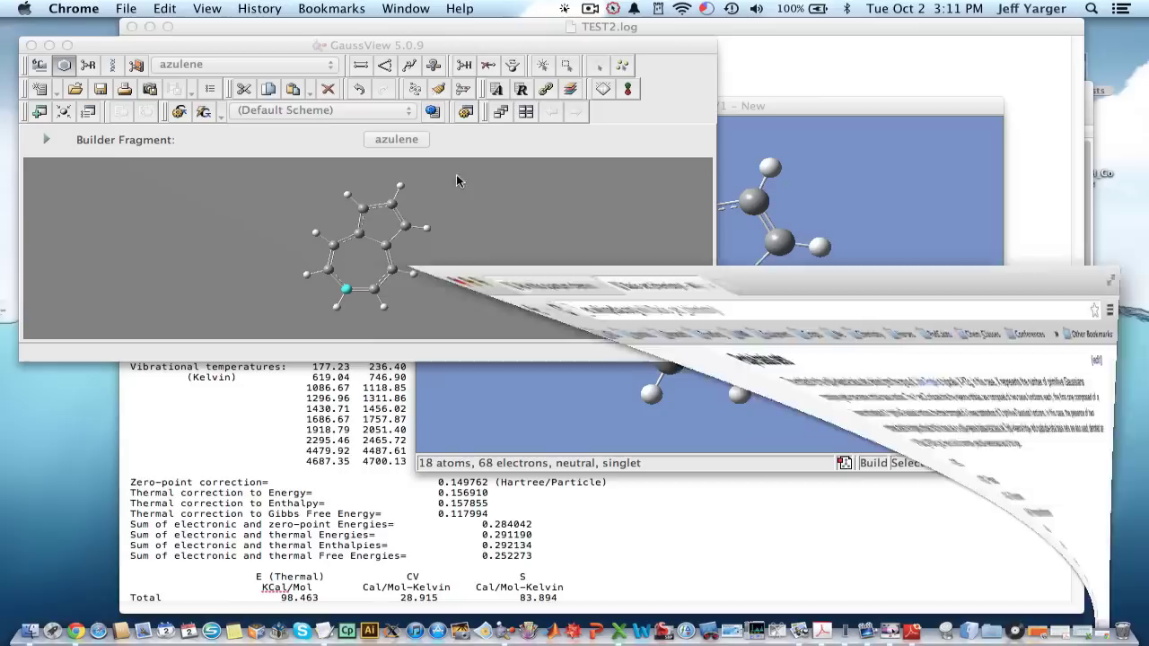